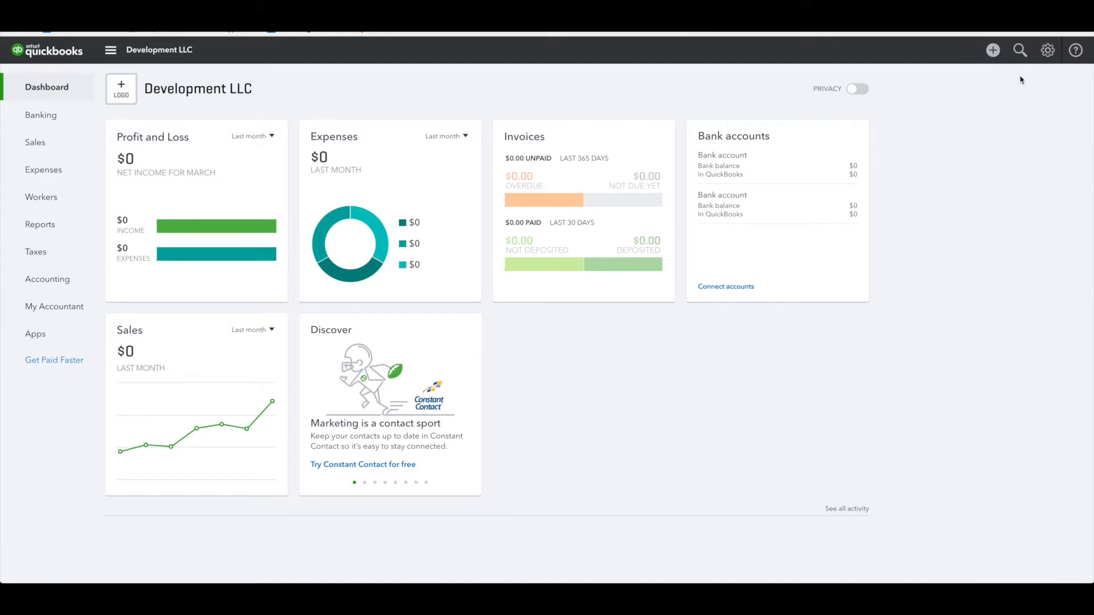
- Enable account numbers for the chart of accounts in the company's advanced settings, save the change and close the settings
{"action": "left_click", "coordinate": [1046, 51]}
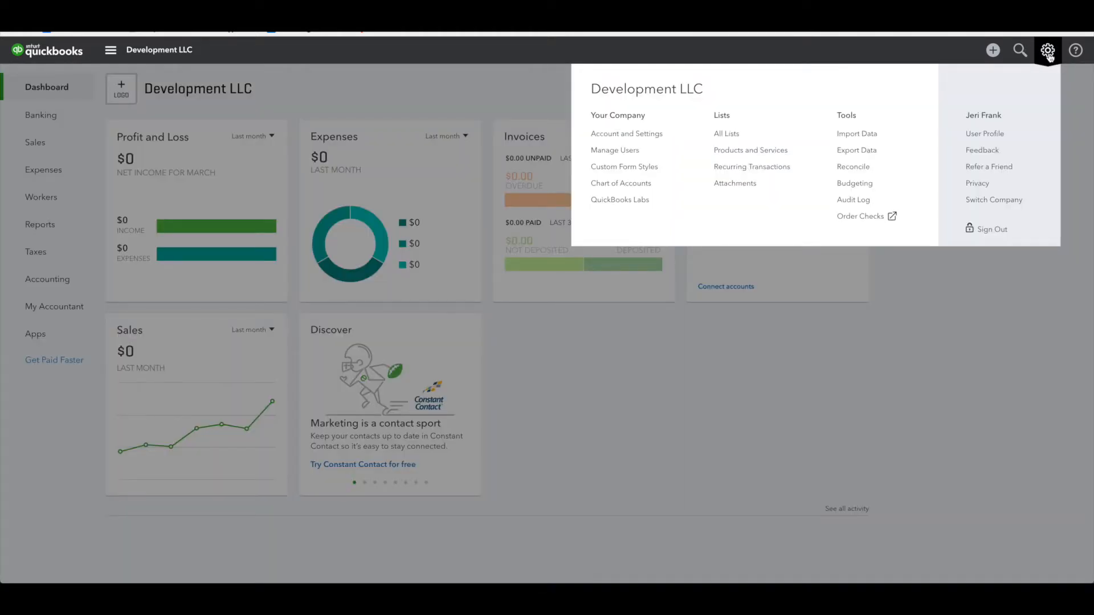
{"action": "left_click", "coordinate": [658, 133]}
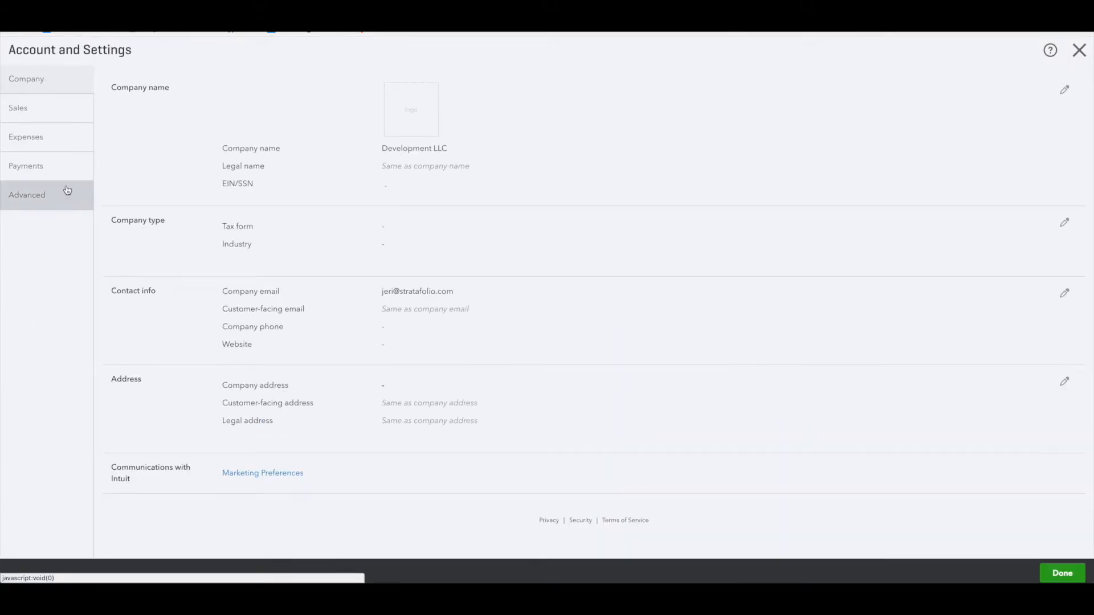
{"action": "left_click", "coordinate": [50, 195]}
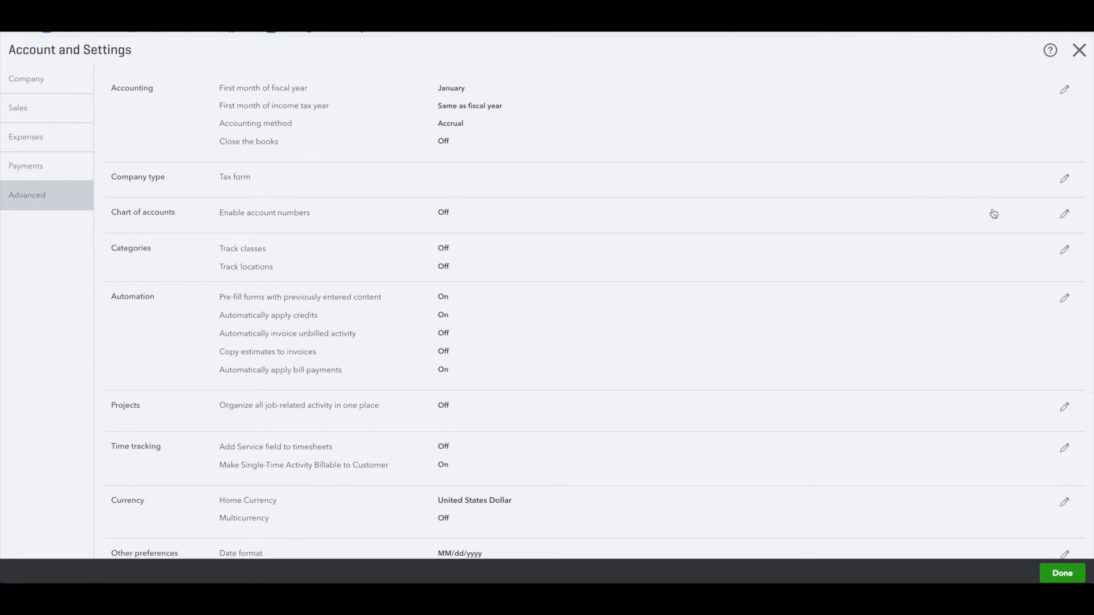
{"action": "left_click", "coordinate": [1065, 214]}
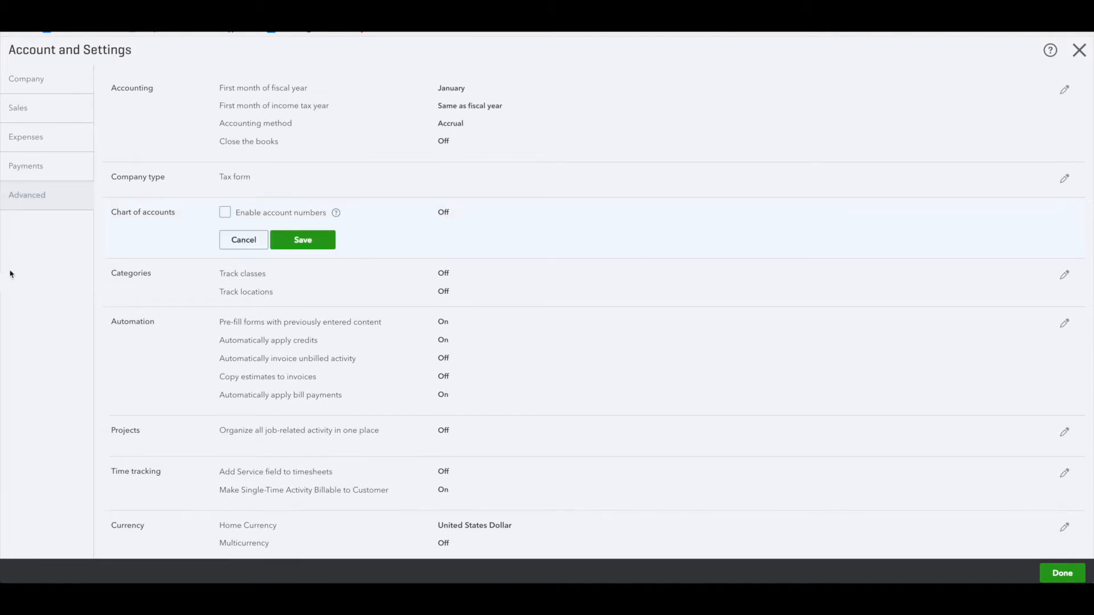
{"action": "left_click", "coordinate": [229, 216]}
{"action": "left_click", "coordinate": [297, 259]}
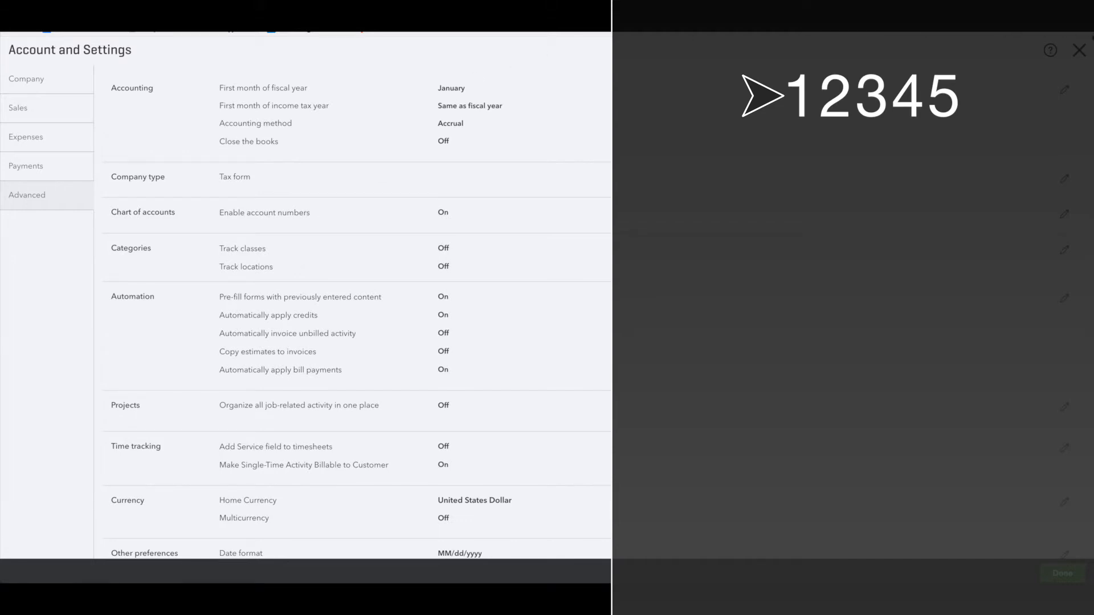
{"action": "left_click", "coordinate": [1085, 50]}
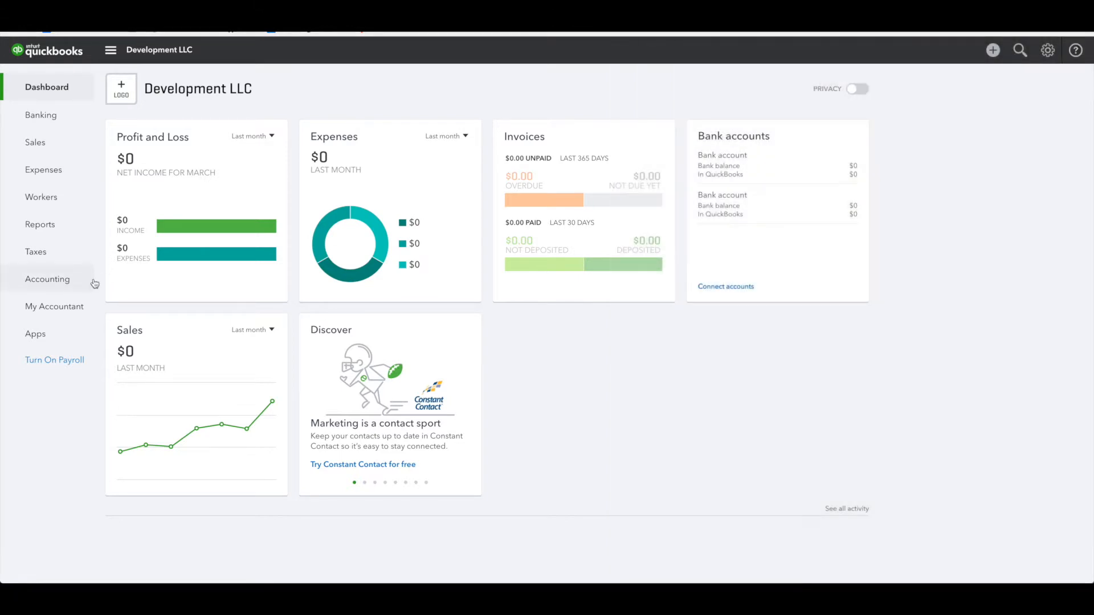
- Show the Number column in the Chart of Accounts list and dismiss the accountant help banner
{"action": "left_click", "coordinate": [56, 285]}
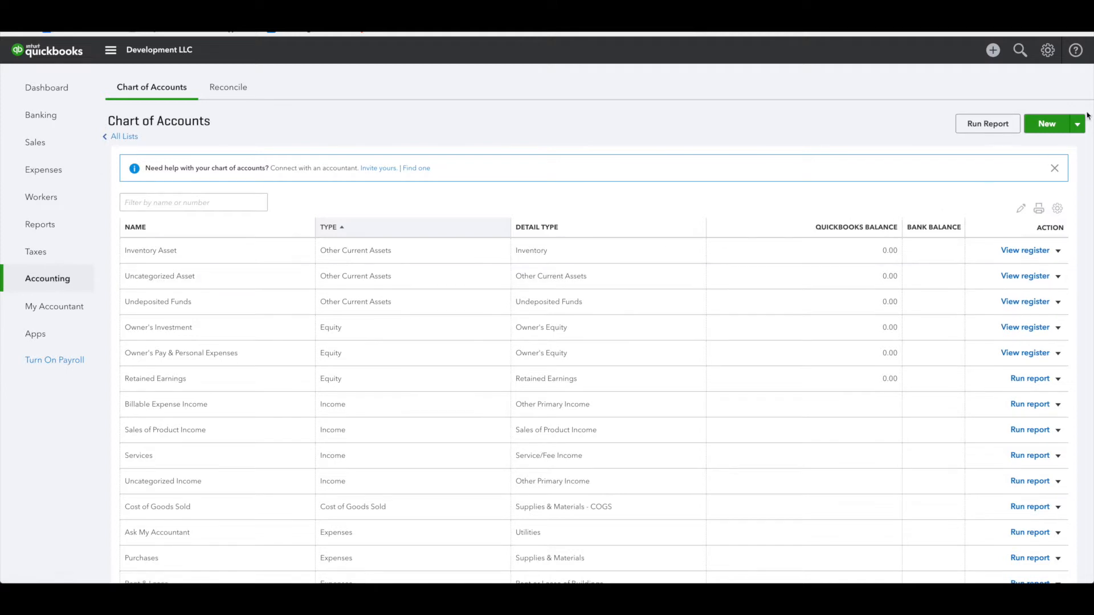
{"action": "left_click", "coordinate": [1057, 211]}
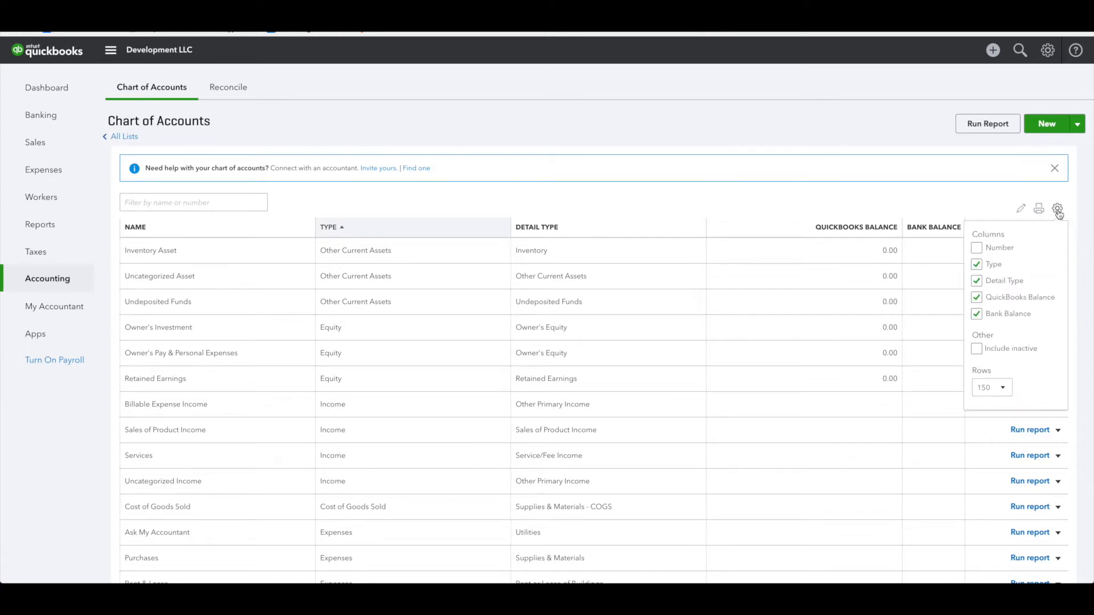
{"action": "left_click", "coordinate": [978, 250]}
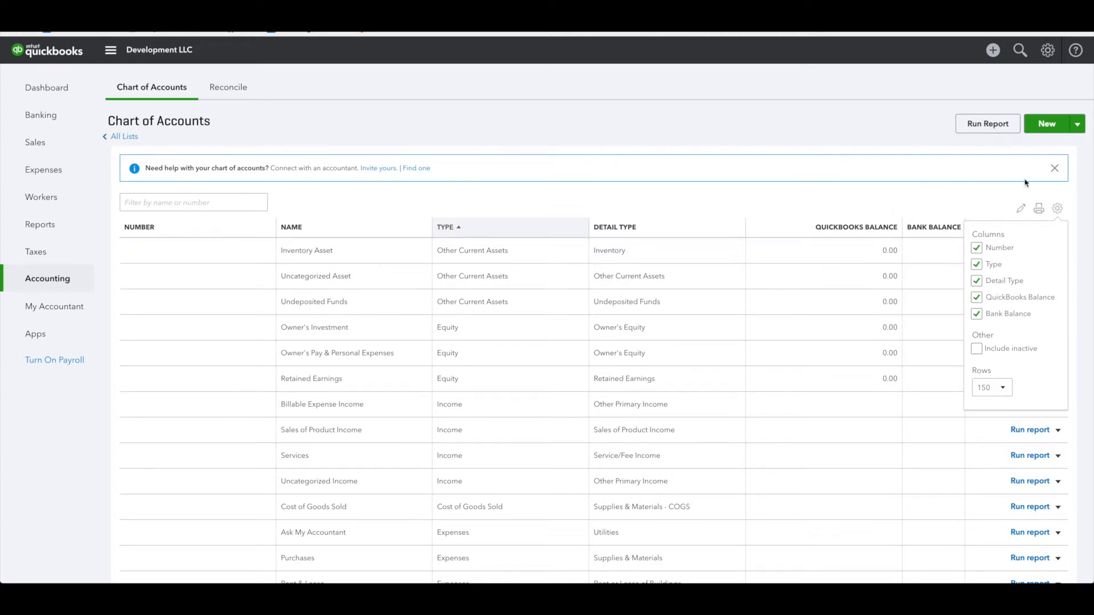
{"action": "left_click", "coordinate": [1055, 169]}
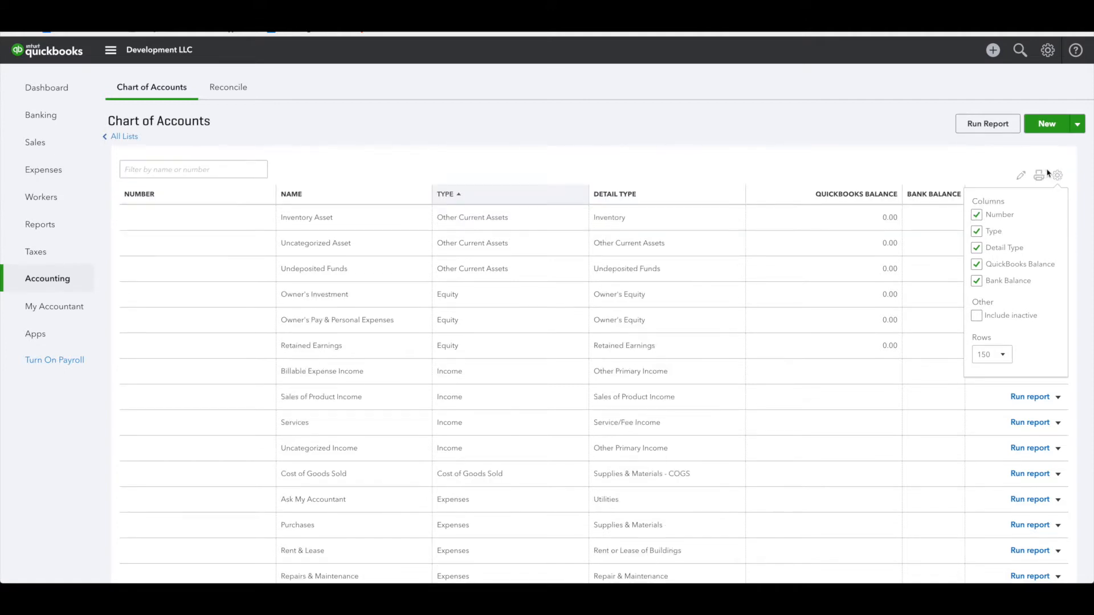
{"action": "left_click", "coordinate": [1056, 174]}
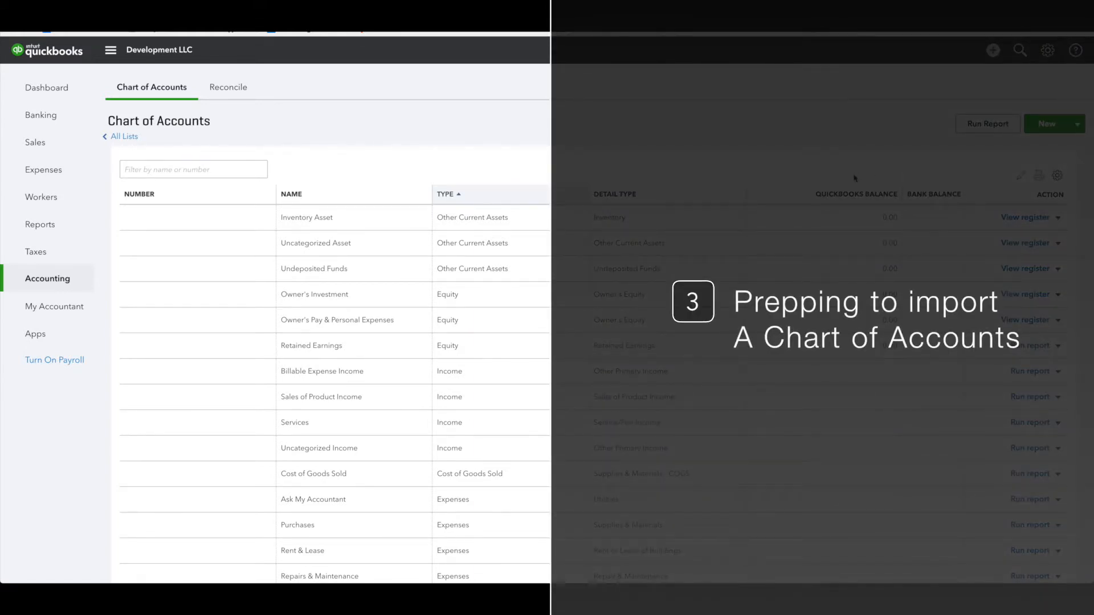
- Delete the Inventory Asset account from the Chart of Accounts
{"action": "scroll", "coordinate": [854, 178], "scroll_direction": "down", "scroll_amount": 2}
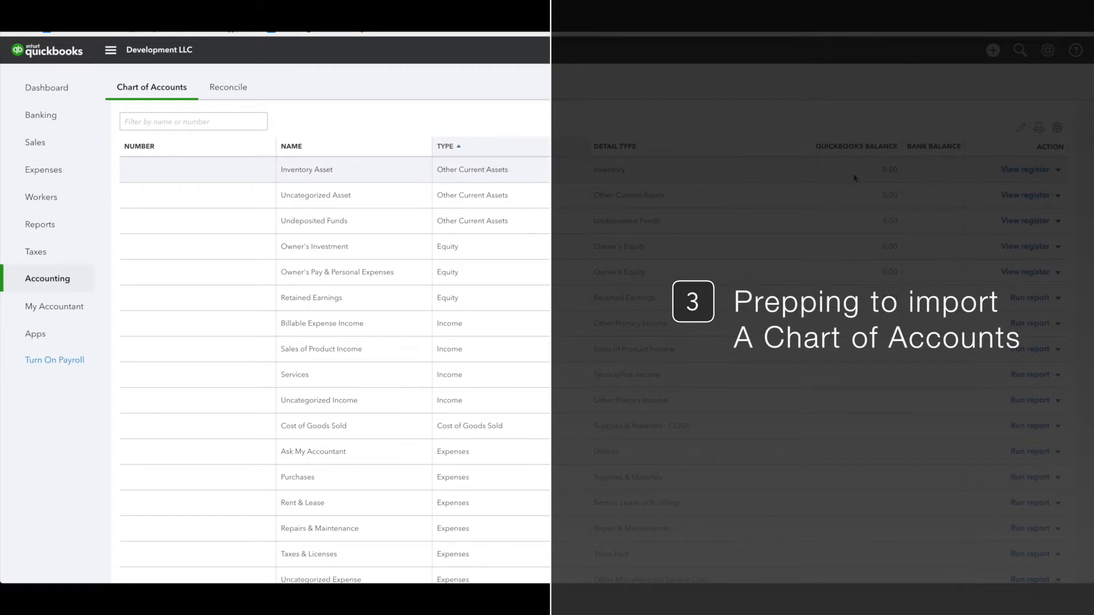
{"action": "scroll", "coordinate": [855, 178], "scroll_direction": "down", "scroll_amount": 1}
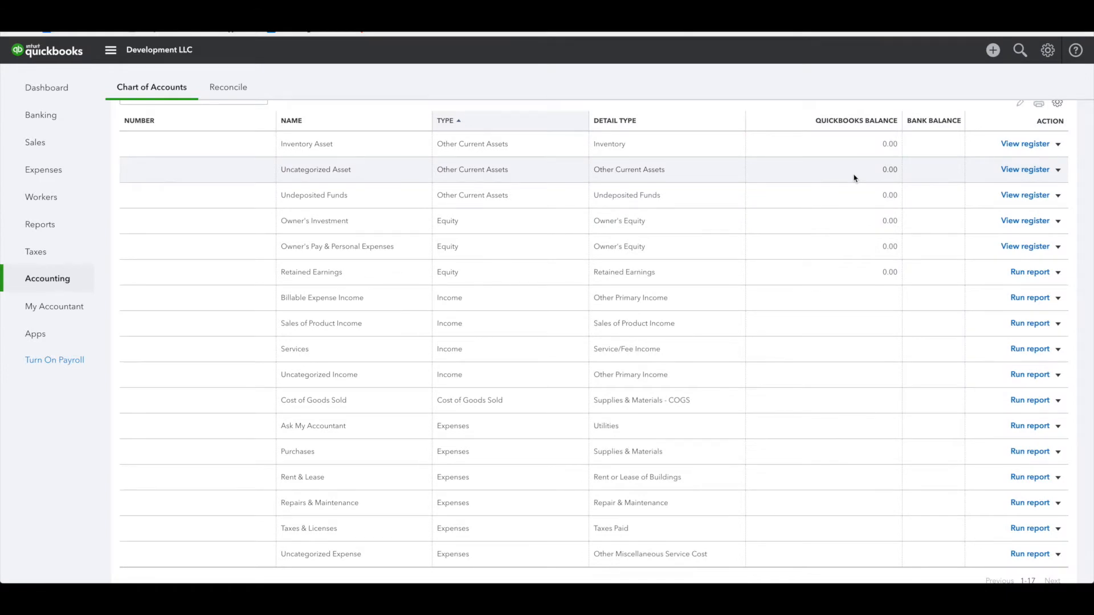
{"action": "left_click", "coordinate": [1059, 145]}
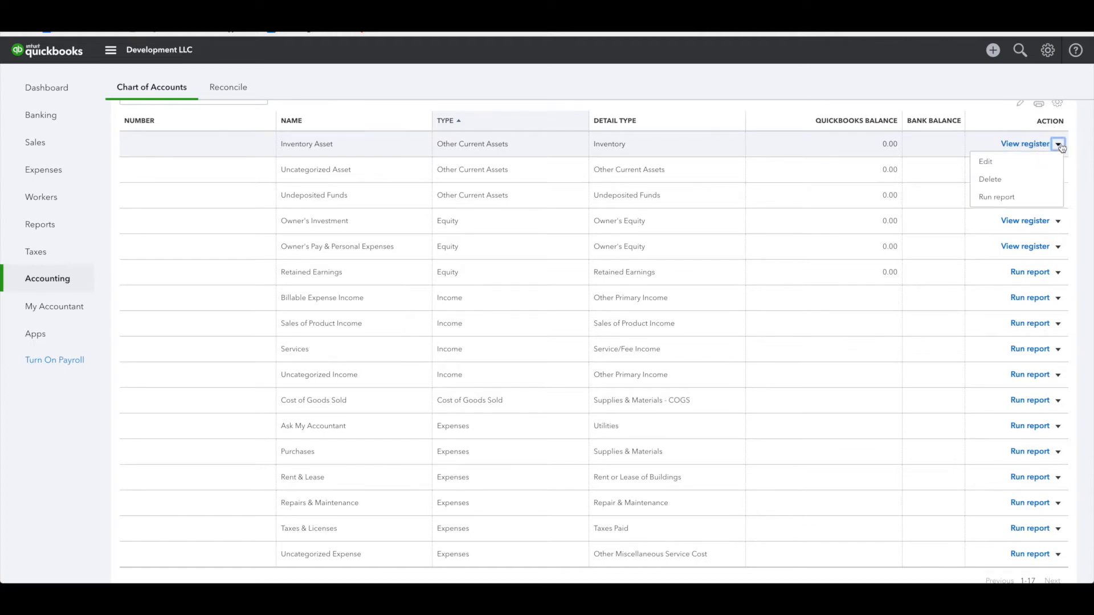
{"action": "left_click", "coordinate": [1020, 180]}
{"action": "left_click", "coordinate": [630, 341]}
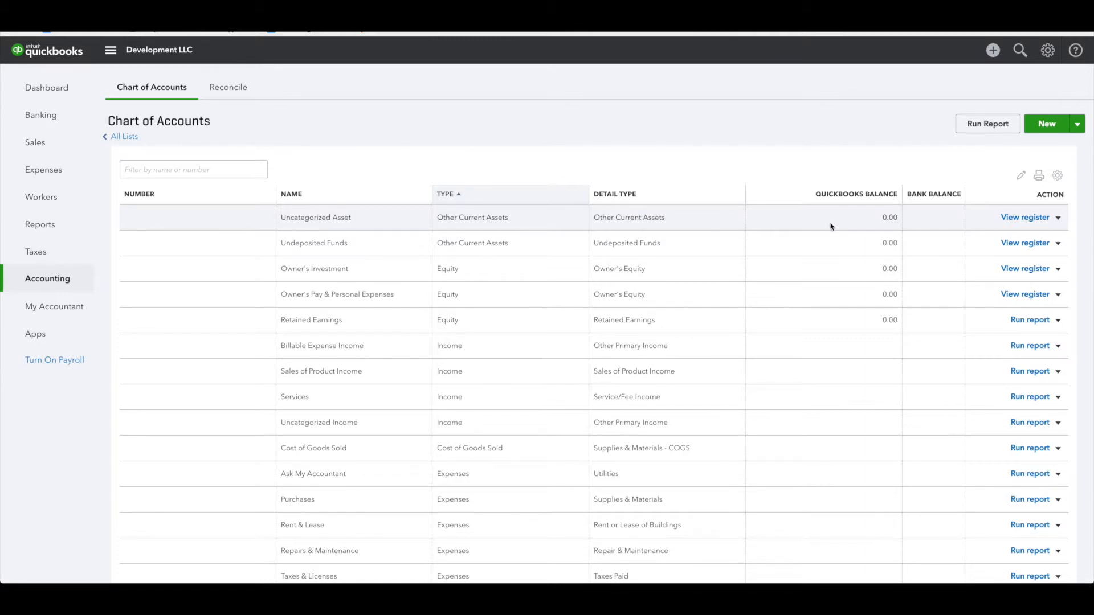
- Try to delete the Undeposited Funds account from the Chart of Accounts
{"action": "left_click", "coordinate": [1058, 245]}
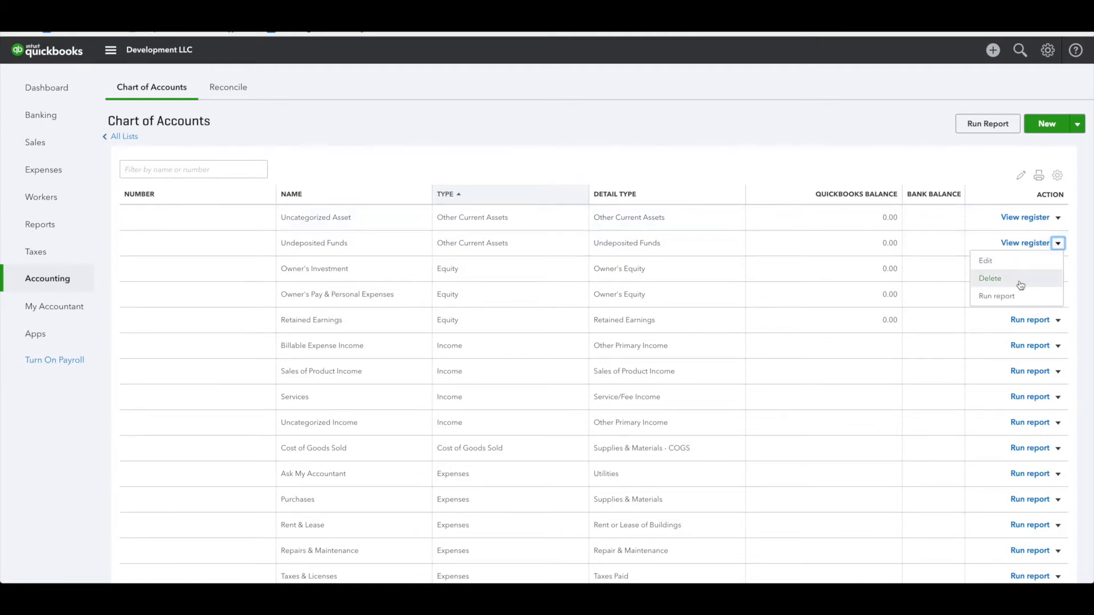
{"action": "left_click", "coordinate": [1020, 282]}
{"action": "left_click", "coordinate": [594, 342]}
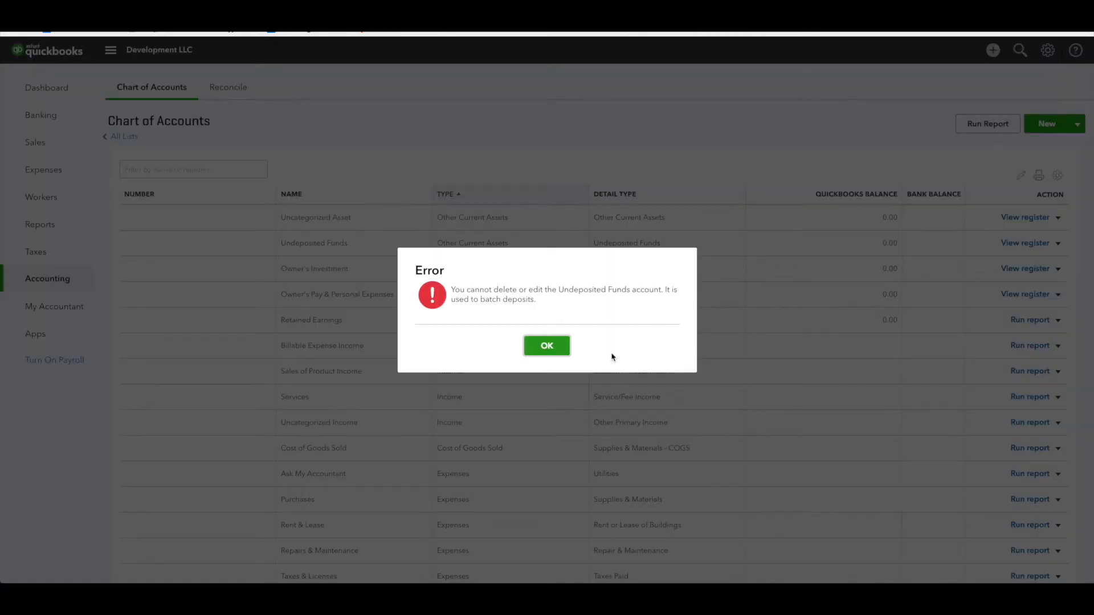
{"action": "left_click", "coordinate": [562, 354]}
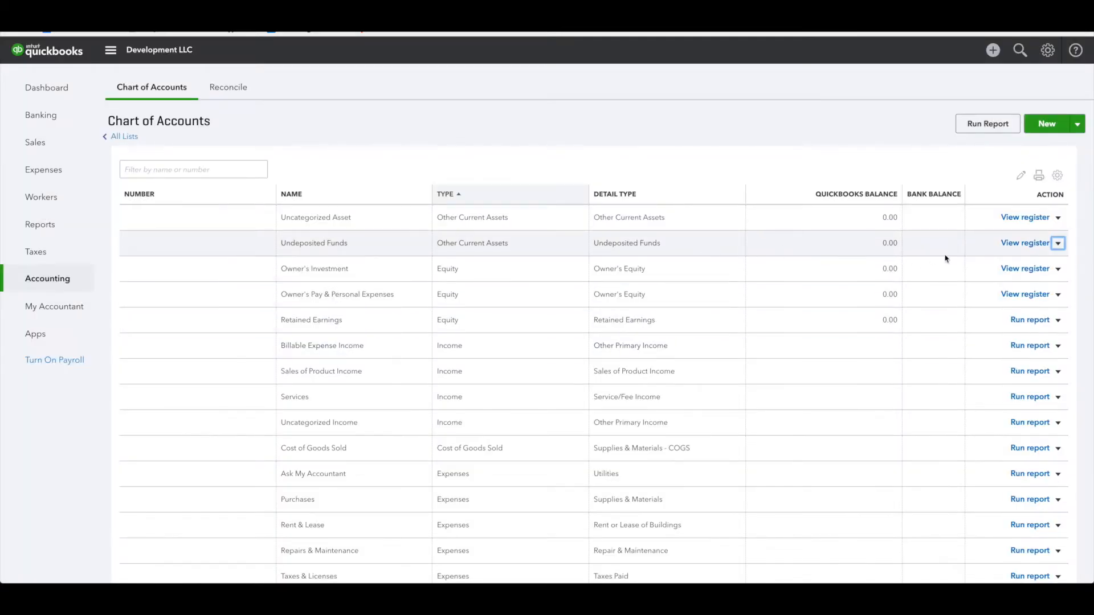
- Delete the Owner's Investment equity account from the Chart of Accounts
{"action": "left_click", "coordinate": [1057, 270]}
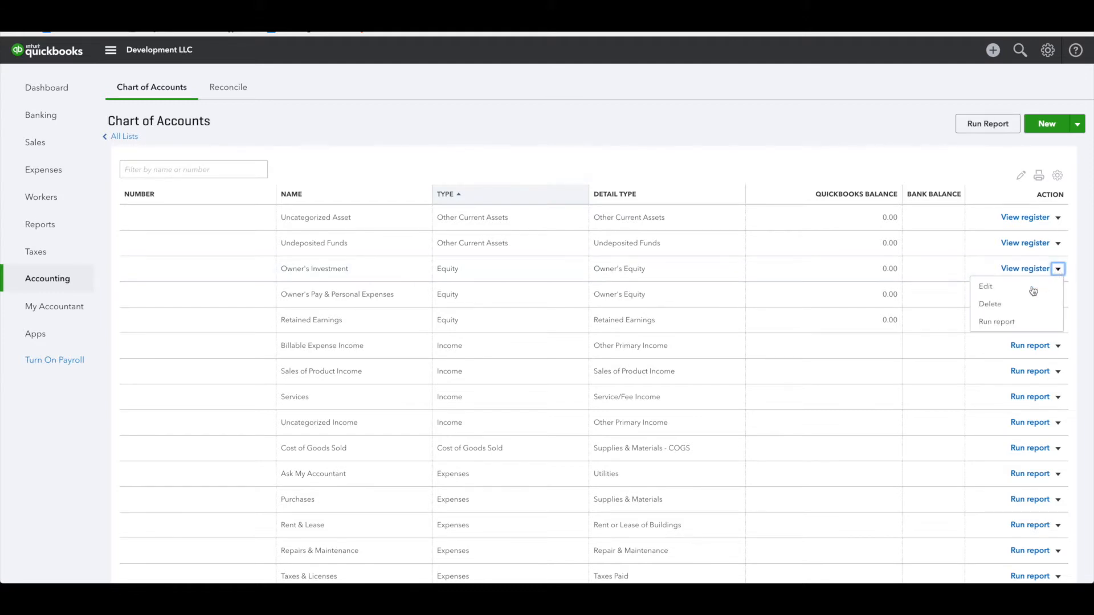
{"action": "left_click", "coordinate": [1012, 305]}
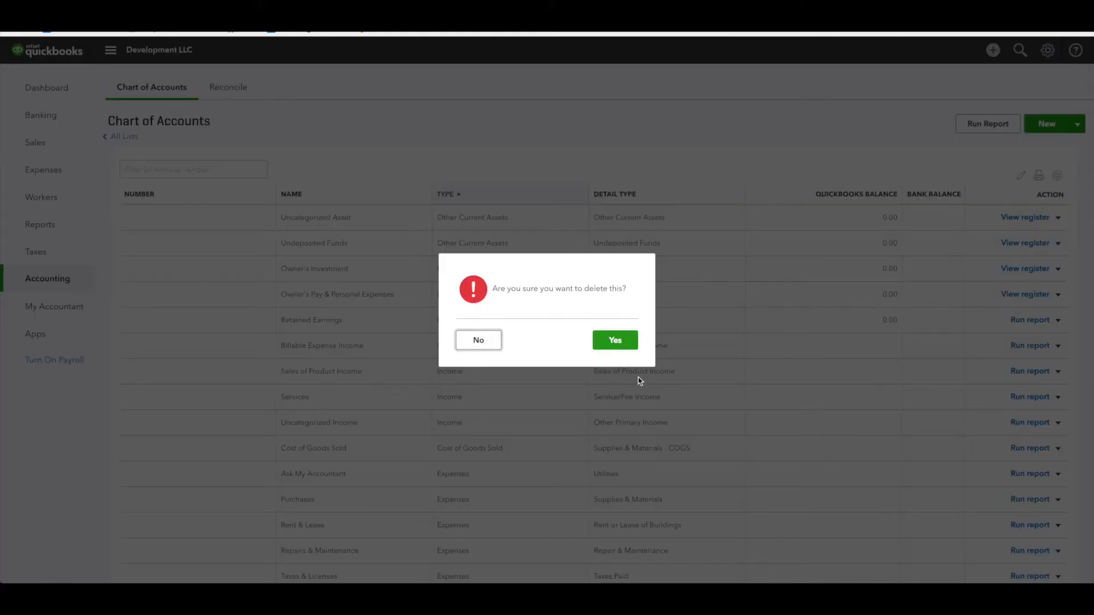
{"action": "left_click", "coordinate": [625, 337]}
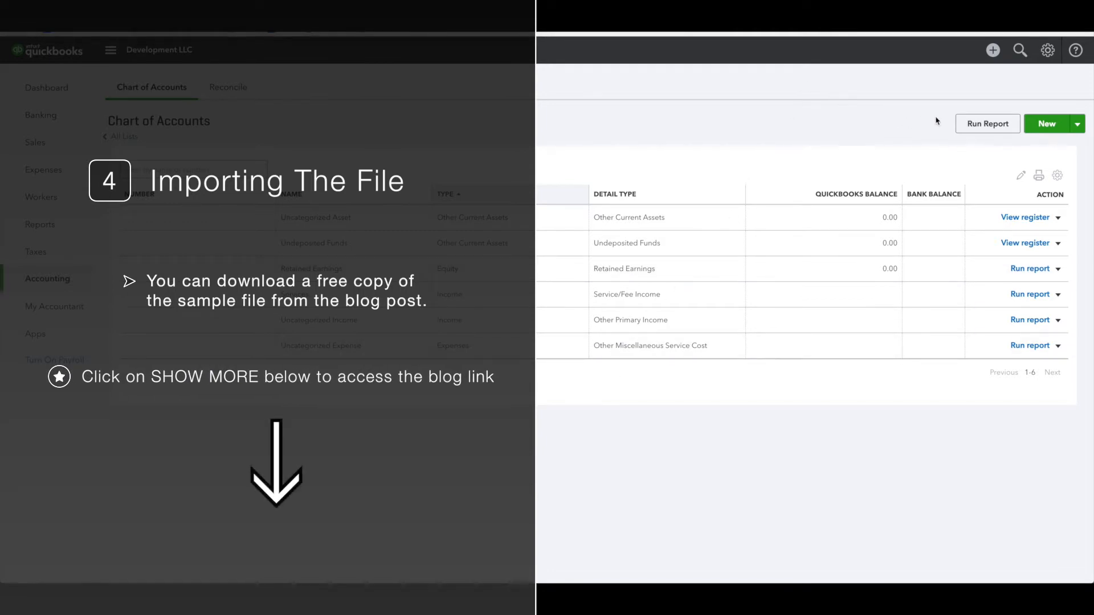
- Start an accounts import and upload Sample Real Estate Chart of Accounts.xlsx from the Desktop
{"action": "left_click", "coordinate": [1076, 125]}
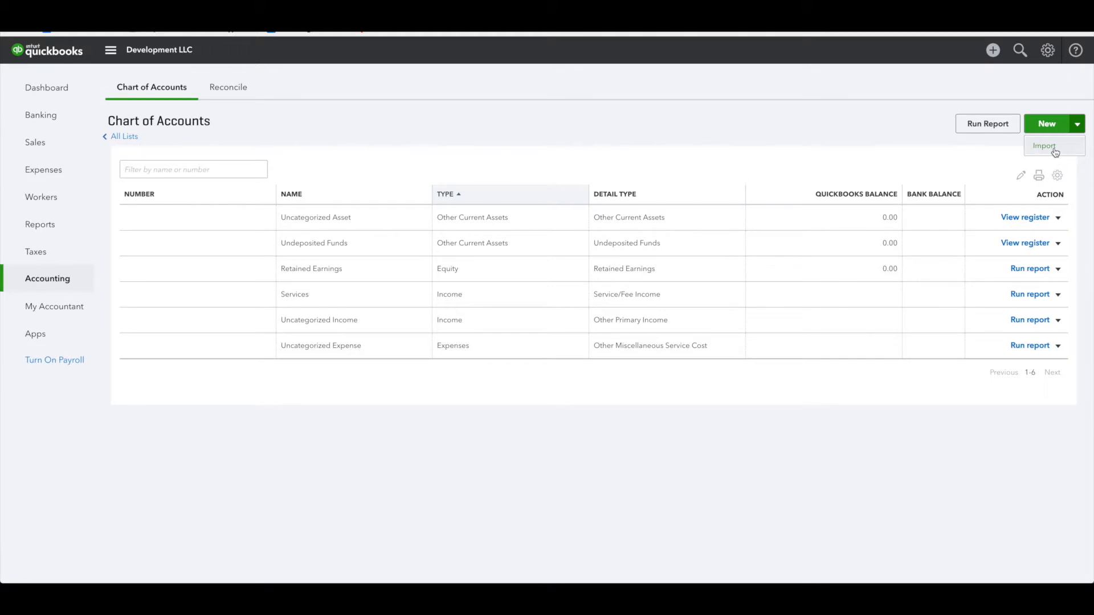
{"action": "left_click", "coordinate": [1044, 146]}
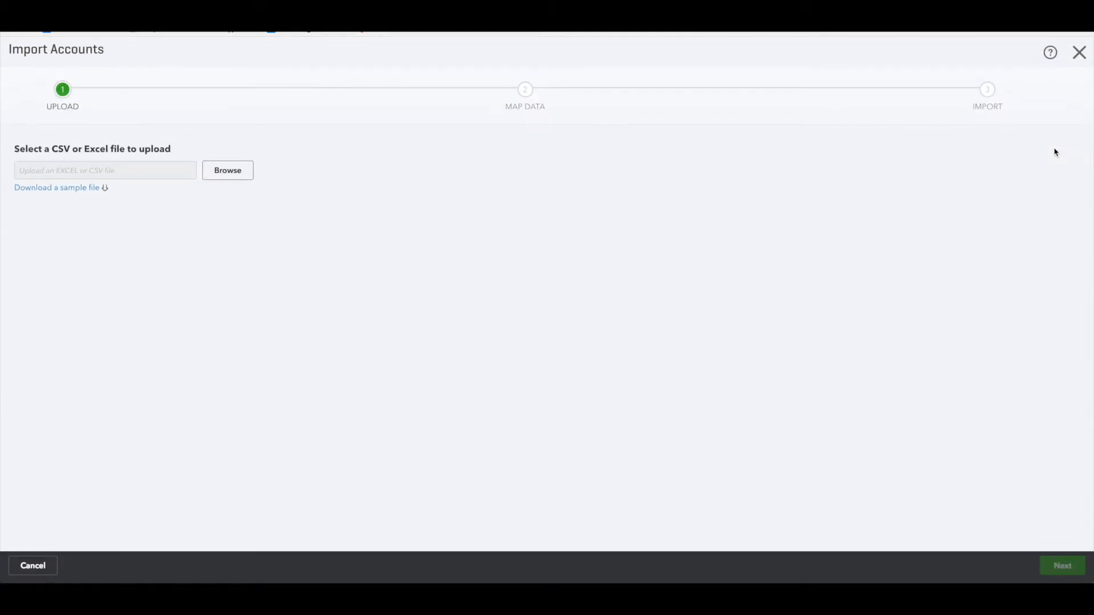
{"action": "left_click", "coordinate": [233, 172]}
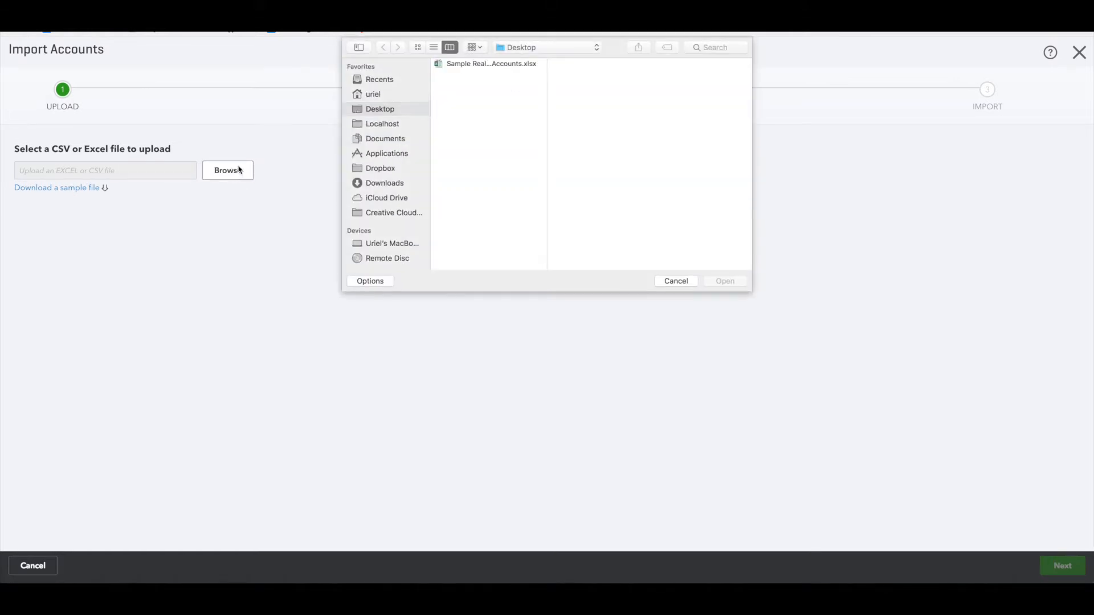
{"action": "left_click", "coordinate": [455, 66]}
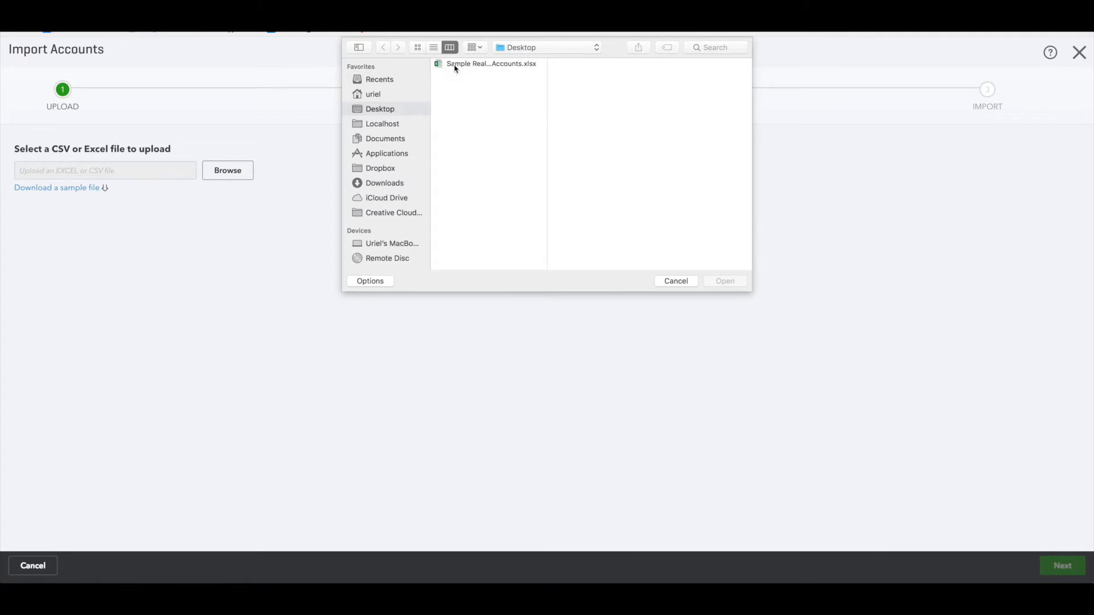
{"action": "left_click", "coordinate": [732, 288]}
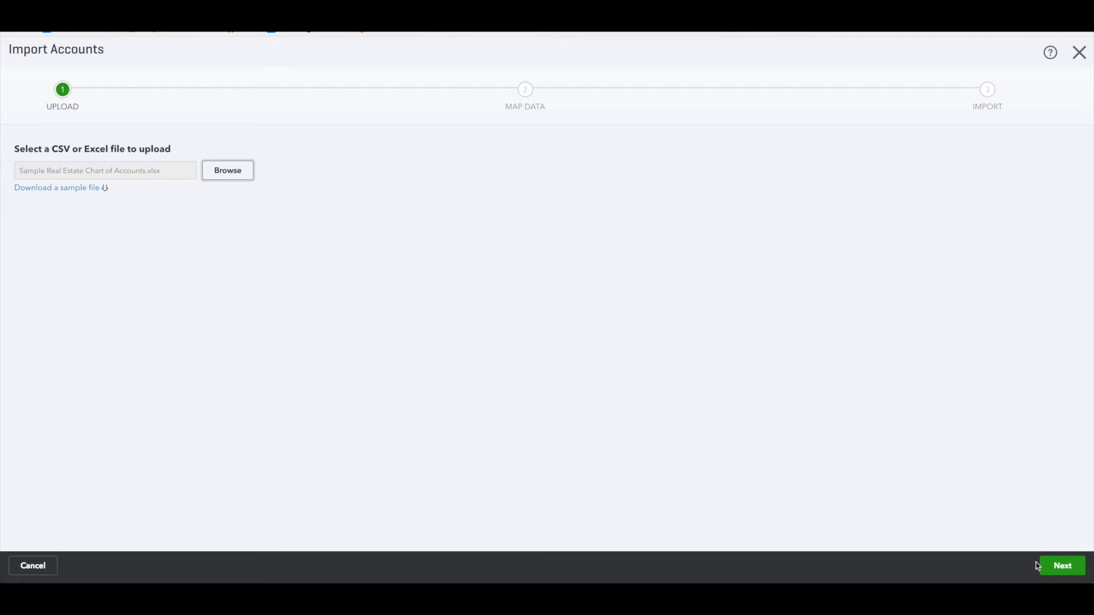
{"action": "left_click", "coordinate": [1058, 566]}
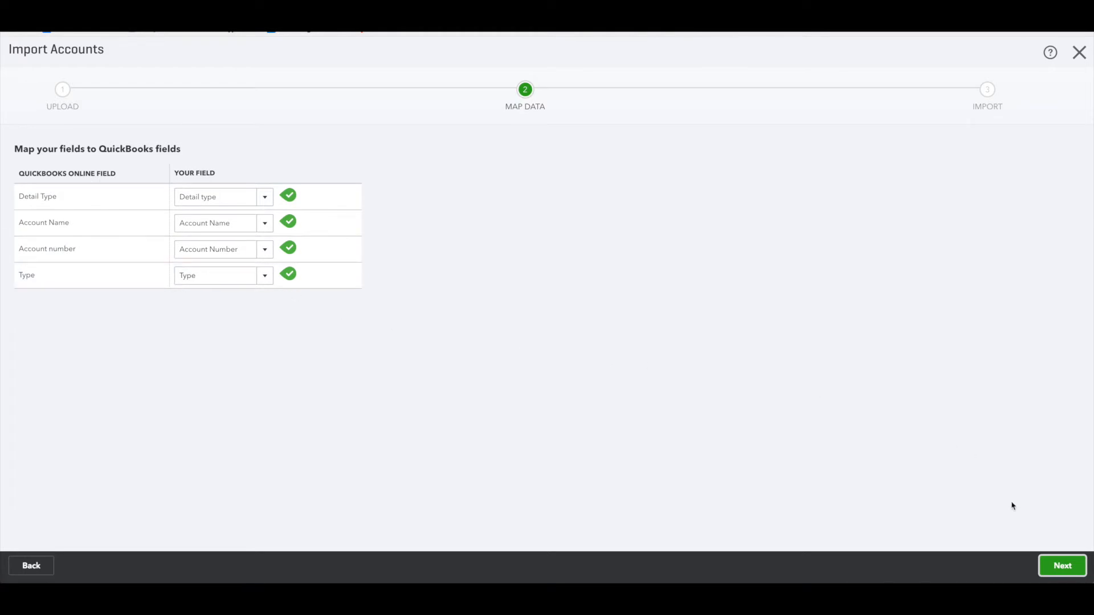
- Import all listed accounts with the suggested field mapping, and leave the importer without re-importing the Undeposited Funds row
{"action": "left_click", "coordinate": [1064, 565]}
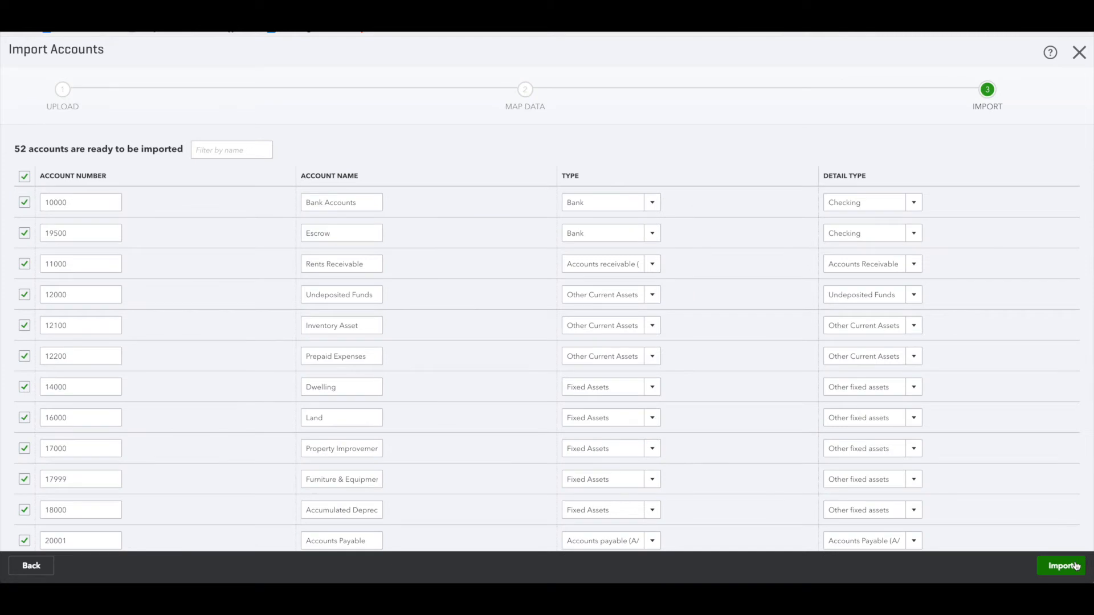
{"action": "scroll", "coordinate": [511, 315], "scroll_direction": "down", "scroll_amount": 1}
{"action": "scroll", "coordinate": [510, 315], "scroll_direction": "down", "scroll_amount": 9}
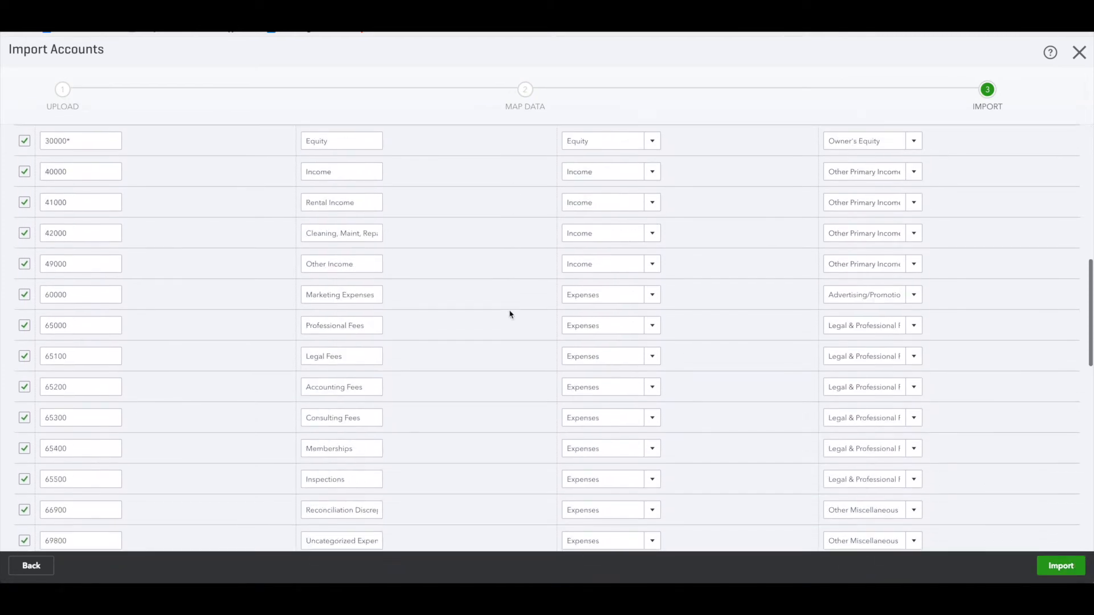
{"action": "scroll", "coordinate": [510, 315], "scroll_direction": "down", "scroll_amount": 7}
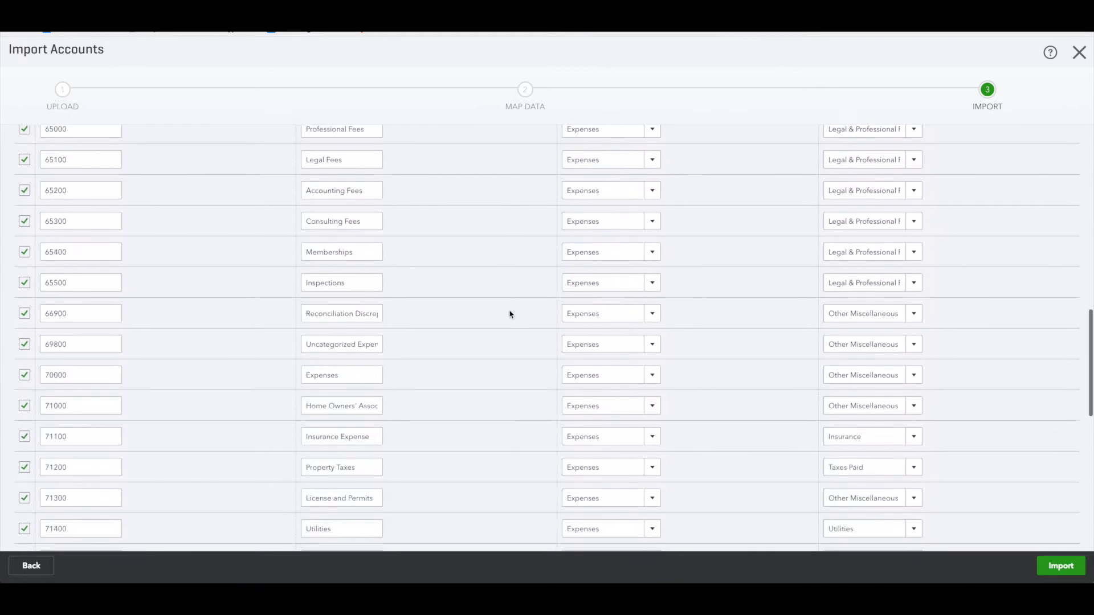
{"action": "scroll", "coordinate": [511, 315], "scroll_direction": "down", "scroll_amount": 5}
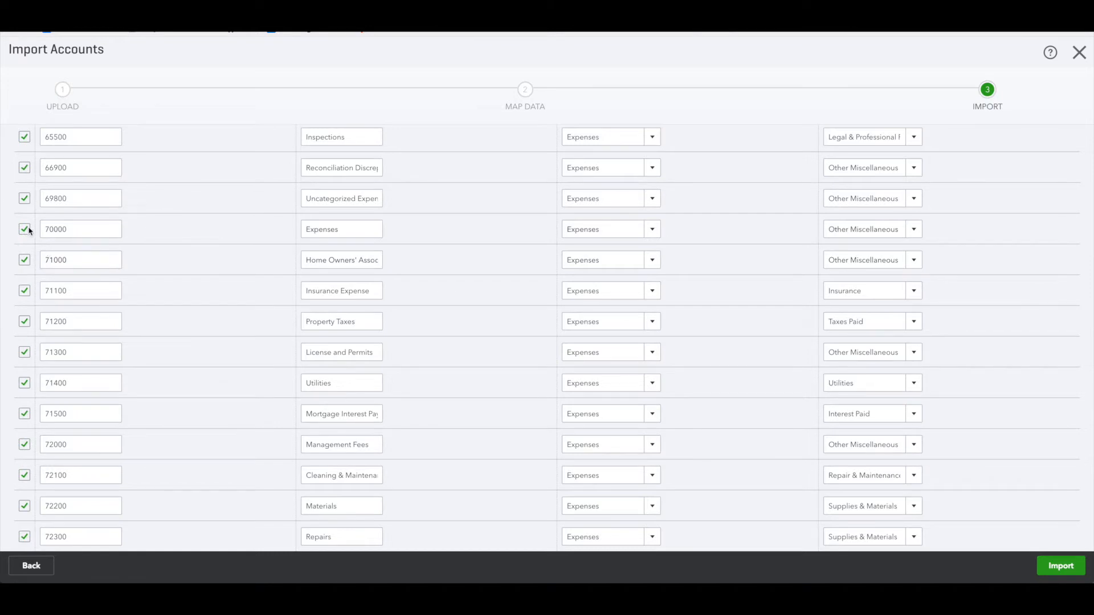
{"action": "scroll", "coordinate": [281, 317], "scroll_direction": "down", "scroll_amount": 2}
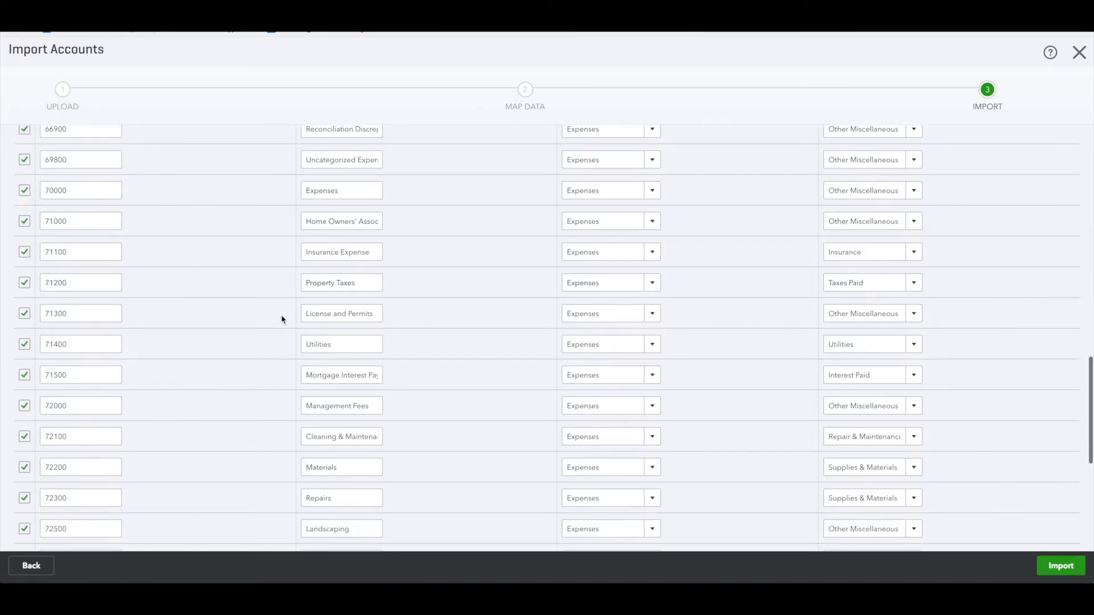
{"action": "scroll", "coordinate": [282, 319], "scroll_direction": "down", "scroll_amount": 3}
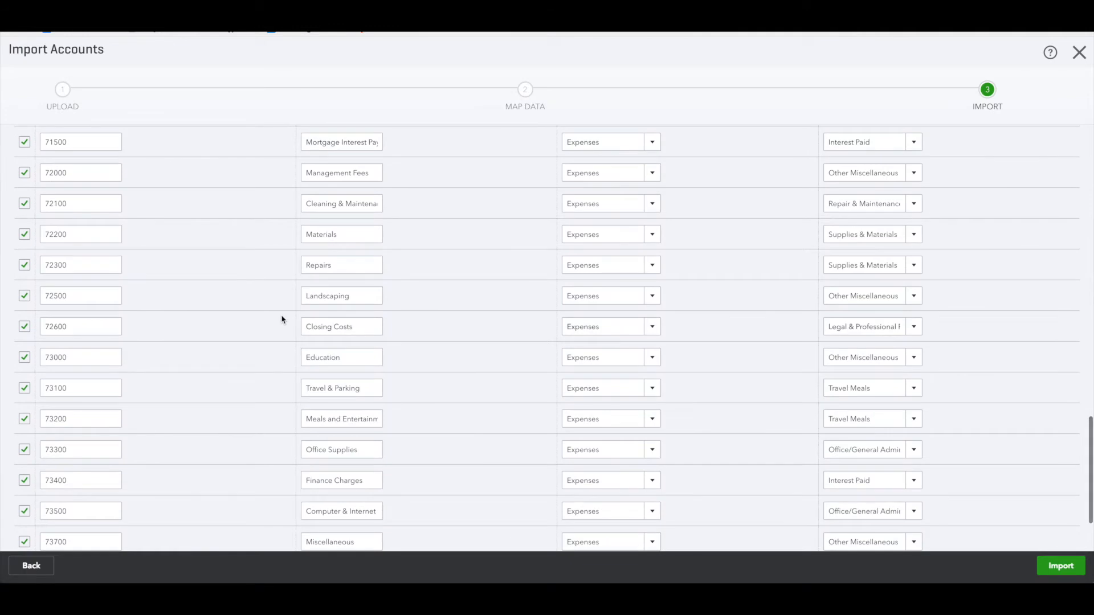
{"action": "left_click", "coordinate": [1073, 567]}
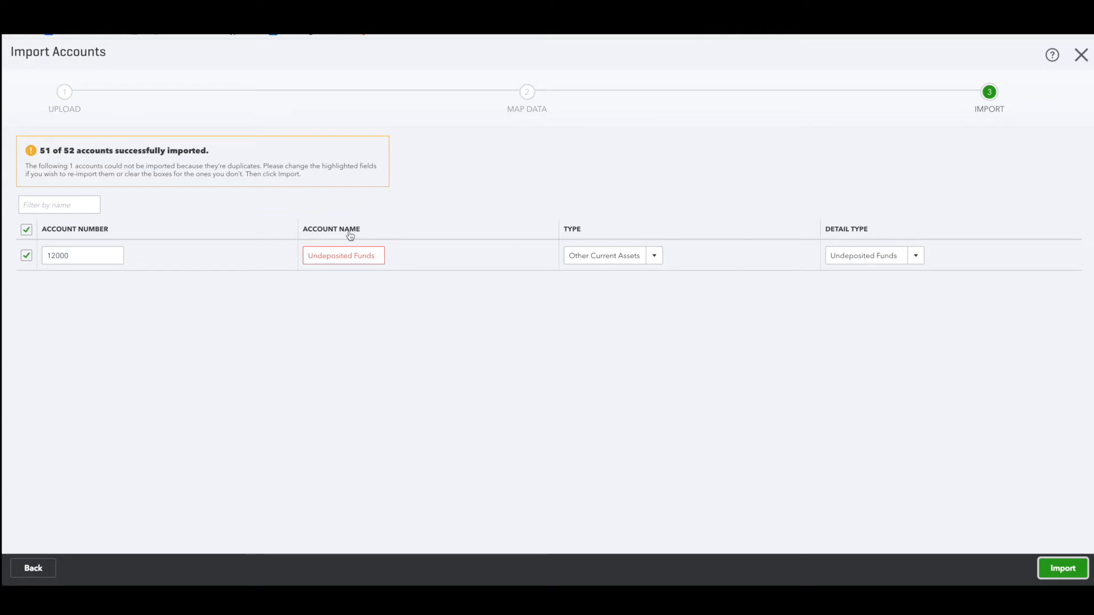
{"action": "left_click", "coordinate": [1080, 55]}
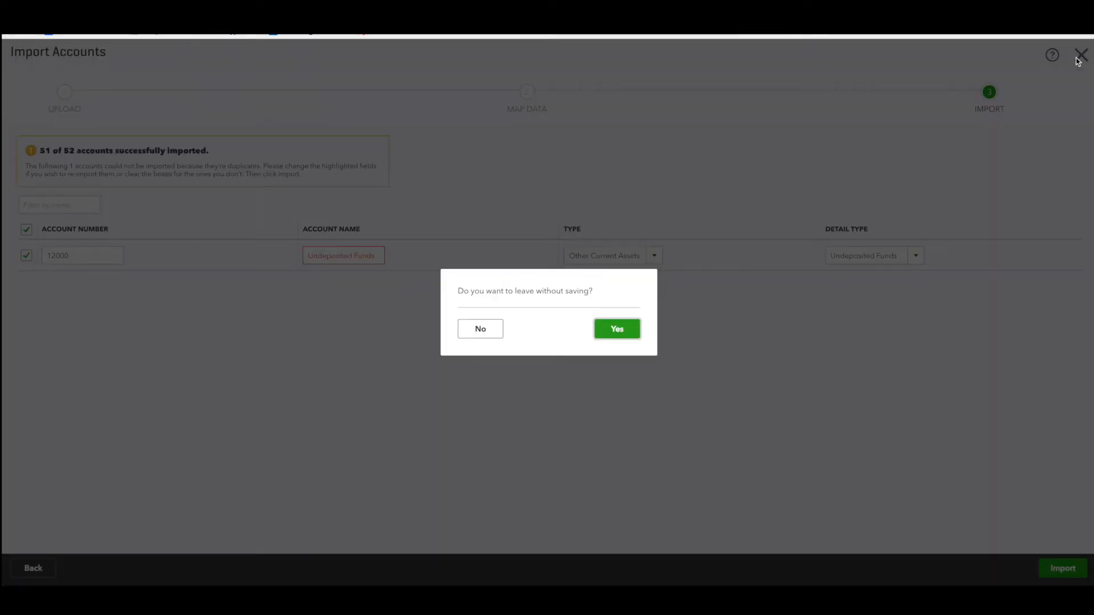
{"action": "left_click", "coordinate": [607, 331]}
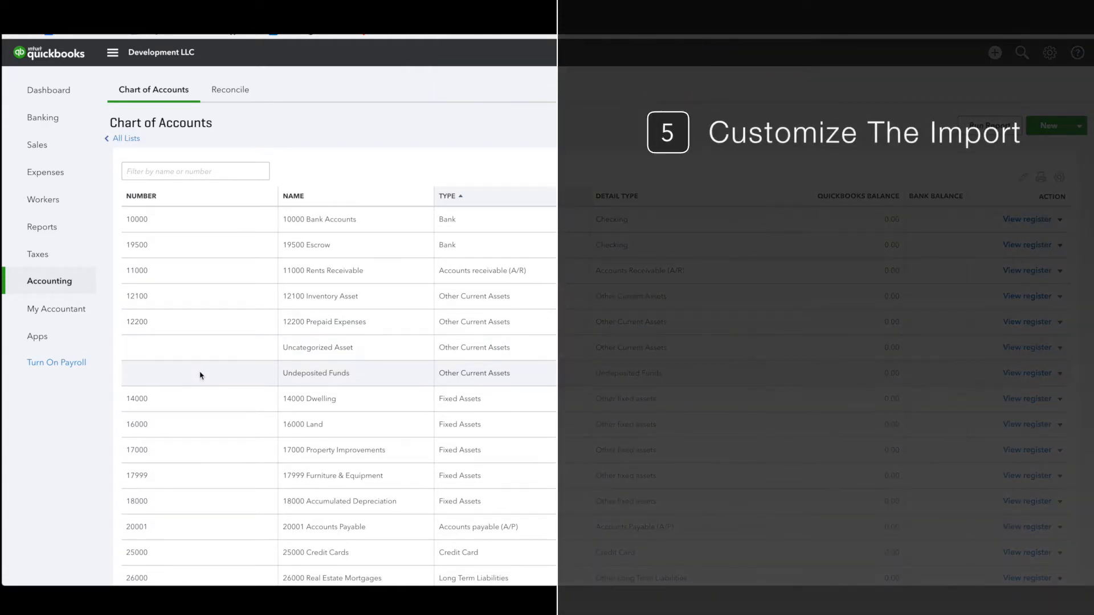
- Assign account number 32000 to the Retained Earnings equity account and save it
{"action": "scroll", "coordinate": [245, 377], "scroll_direction": "down", "scroll_amount": 4}
{"action": "scroll", "coordinate": [293, 379], "scroll_direction": "down", "scroll_amount": 2}
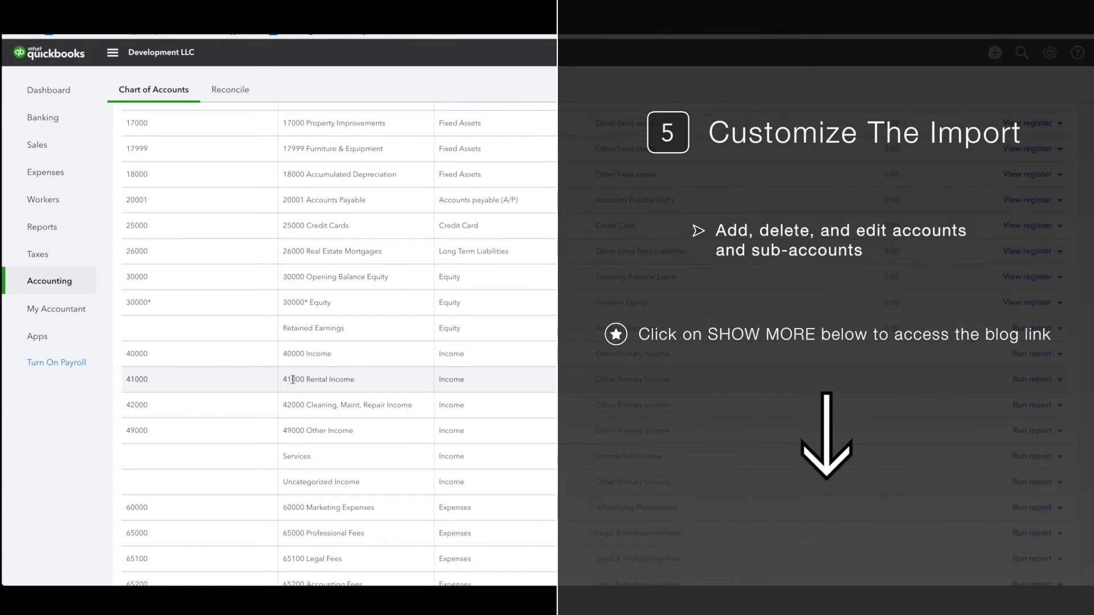
{"action": "scroll", "coordinate": [336, 388], "scroll_direction": "down", "scroll_amount": 4}
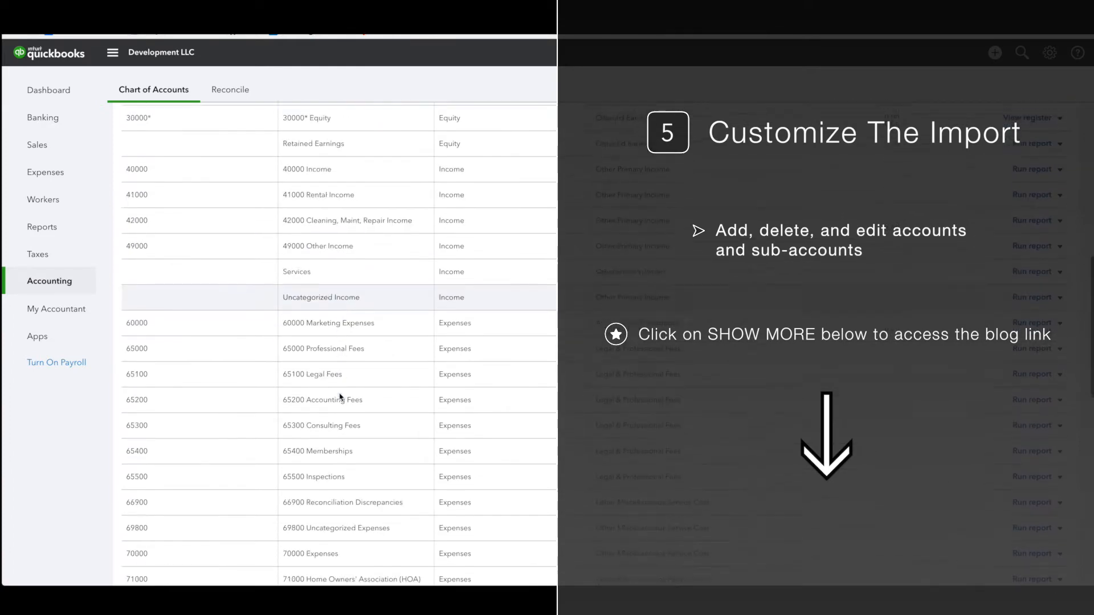
{"action": "scroll", "coordinate": [340, 397], "scroll_direction": "down", "scroll_amount": 2}
{"action": "scroll", "coordinate": [340, 393], "scroll_direction": "up", "scroll_amount": 3}
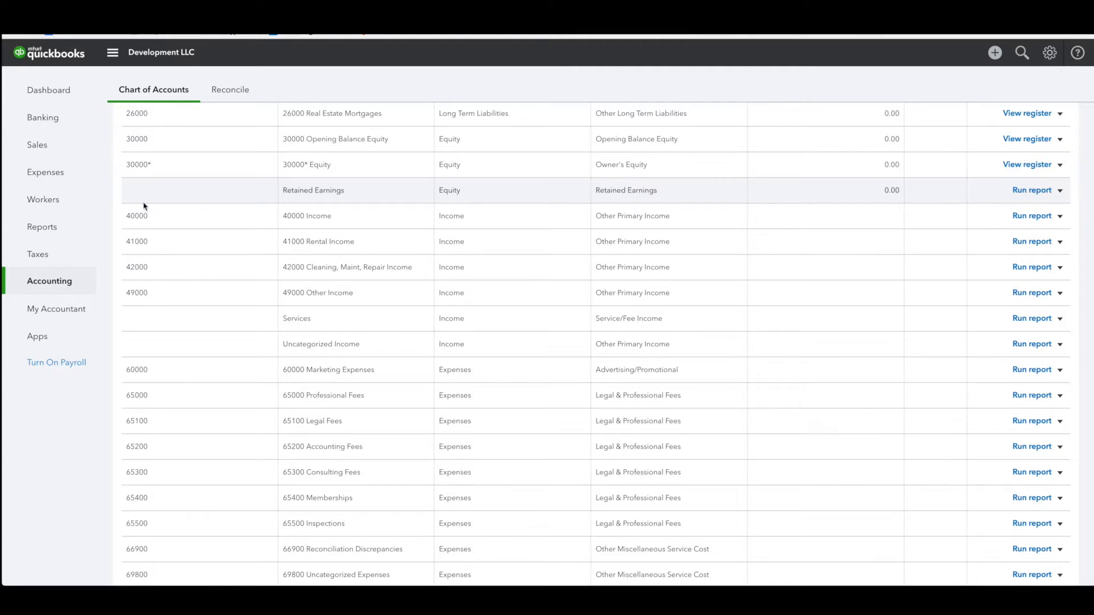
{"action": "scroll", "coordinate": [144, 207], "scroll_direction": "up", "scroll_amount": 3}
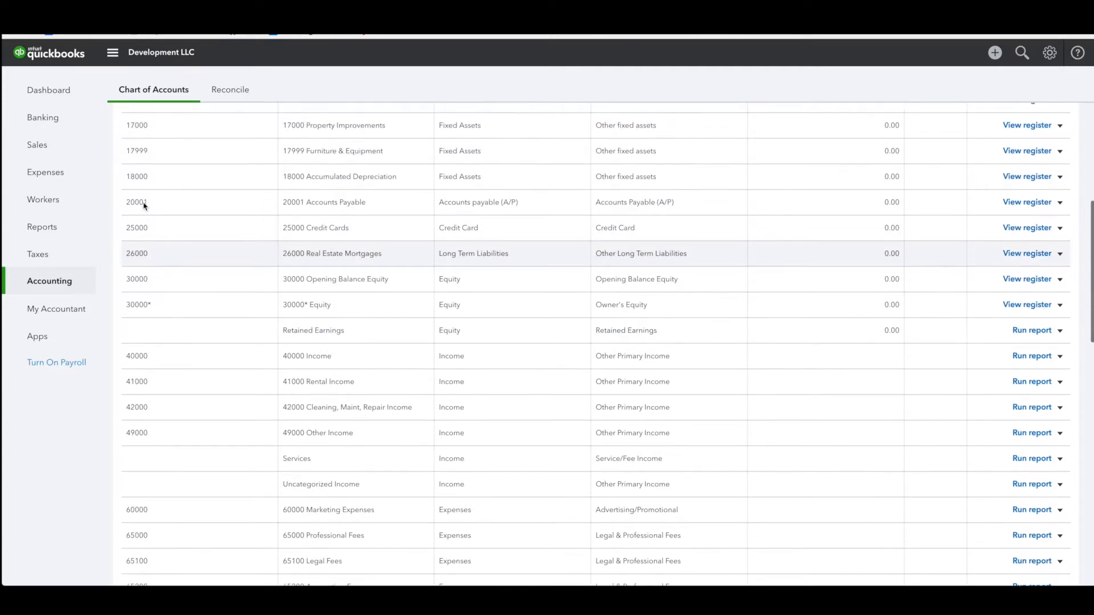
{"action": "scroll", "coordinate": [268, 298], "scroll_direction": "up", "scroll_amount": 1}
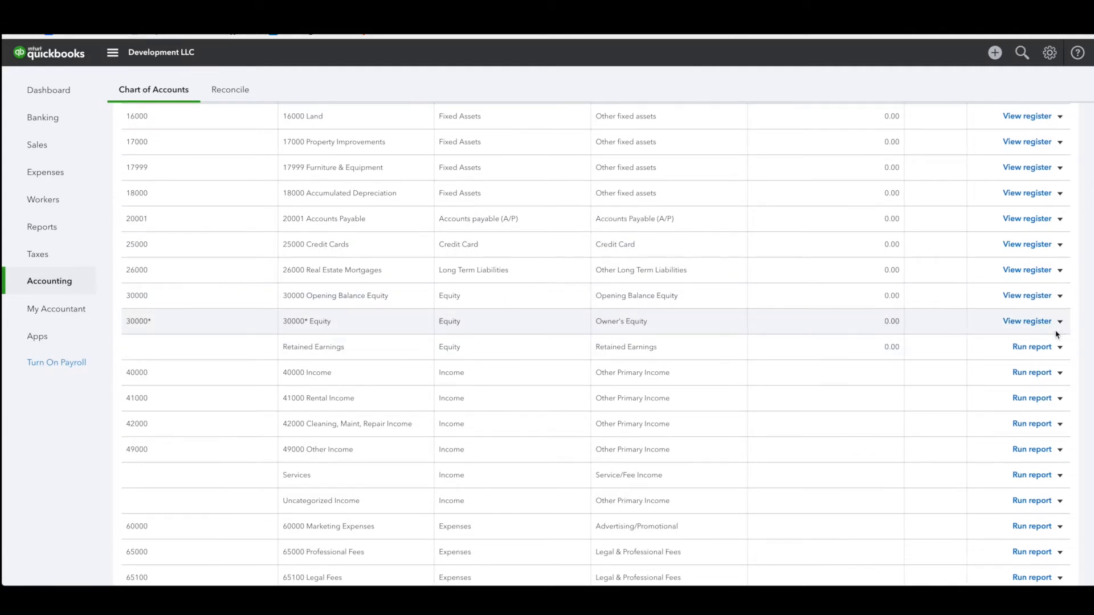
{"action": "left_click", "coordinate": [1060, 348]}
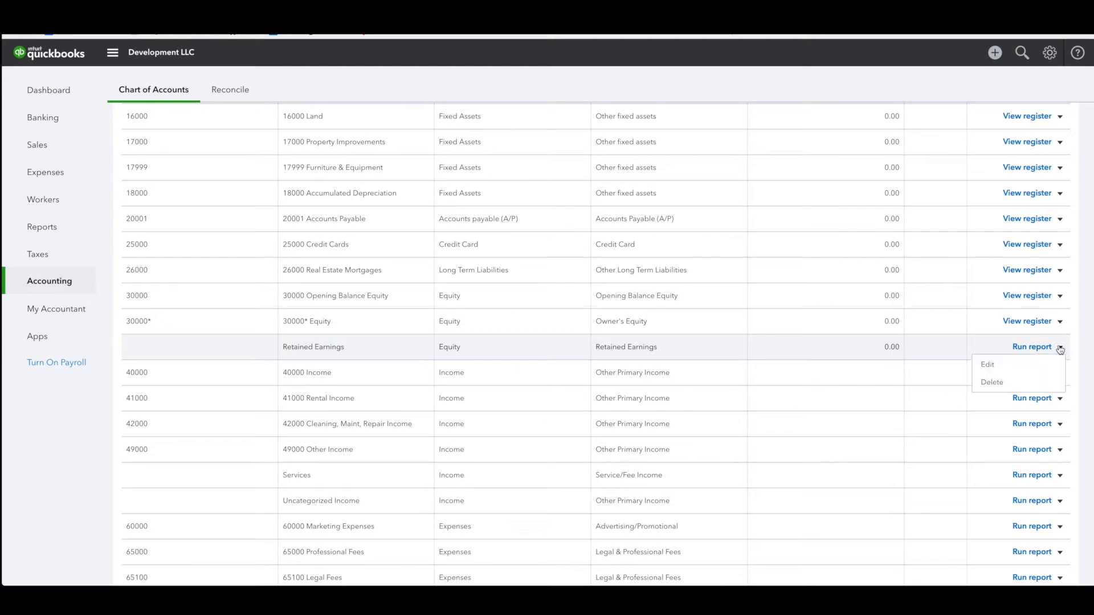
{"action": "left_click", "coordinate": [999, 373]}
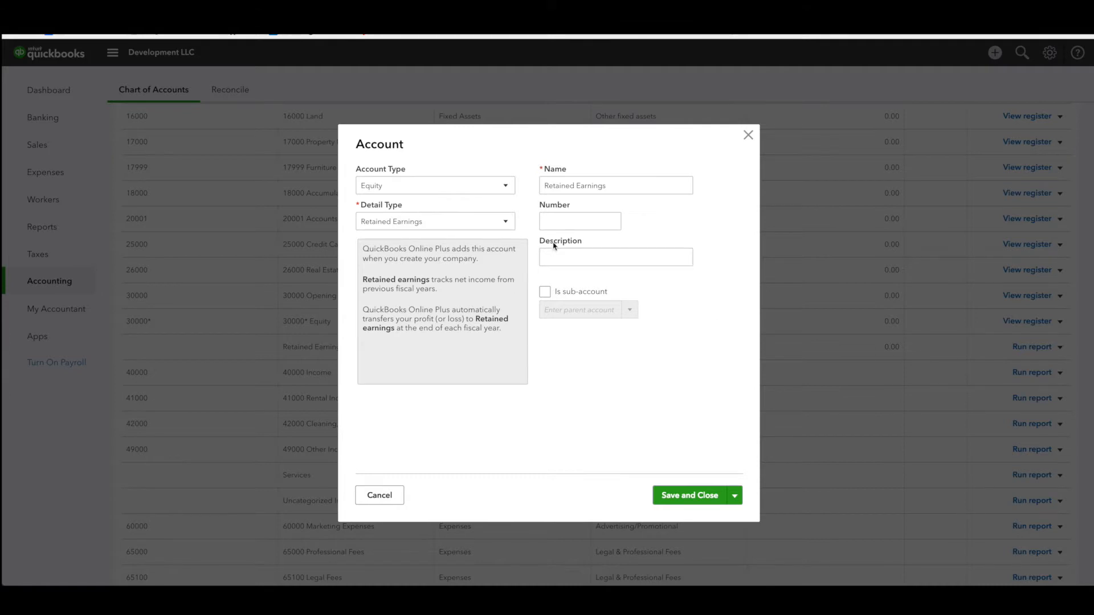
{"action": "left_click", "coordinate": [557, 225]}
{"action": "left_click", "coordinate": [557, 225]}
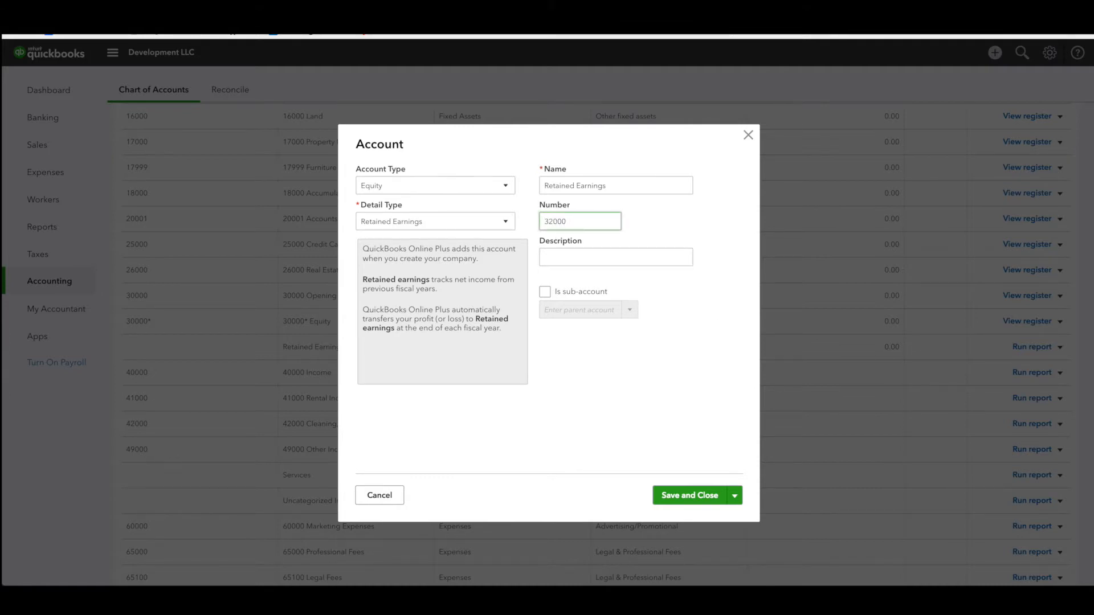
{"action": "left_click", "coordinate": [695, 499]}
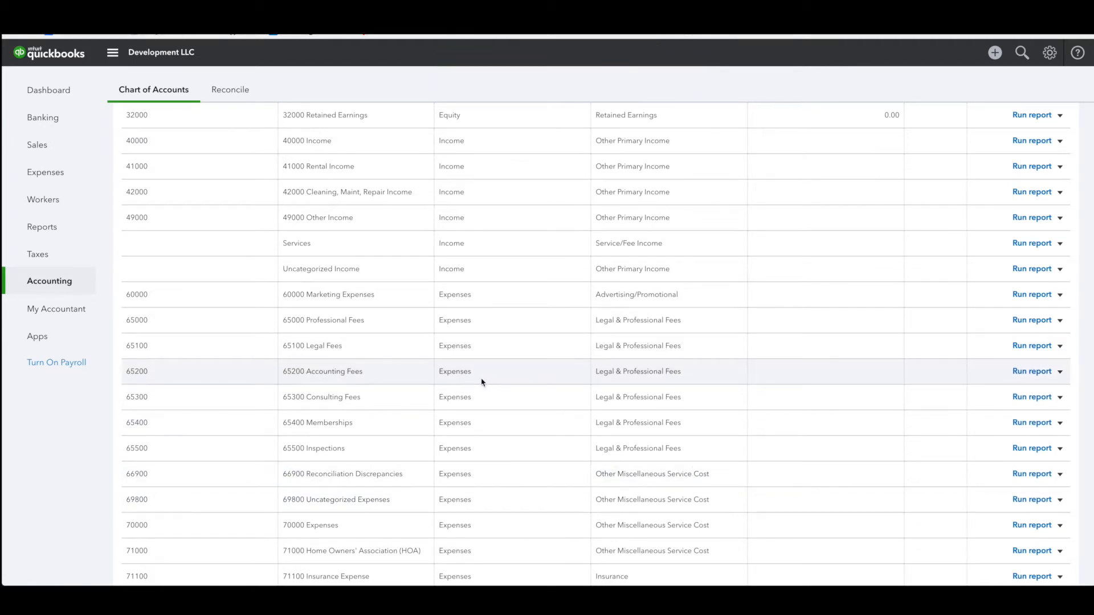
- Change the account number of Opening Balance Equity to 39000 and save the account
{"action": "scroll", "coordinate": [481, 382], "scroll_direction": "up", "scroll_amount": 2}
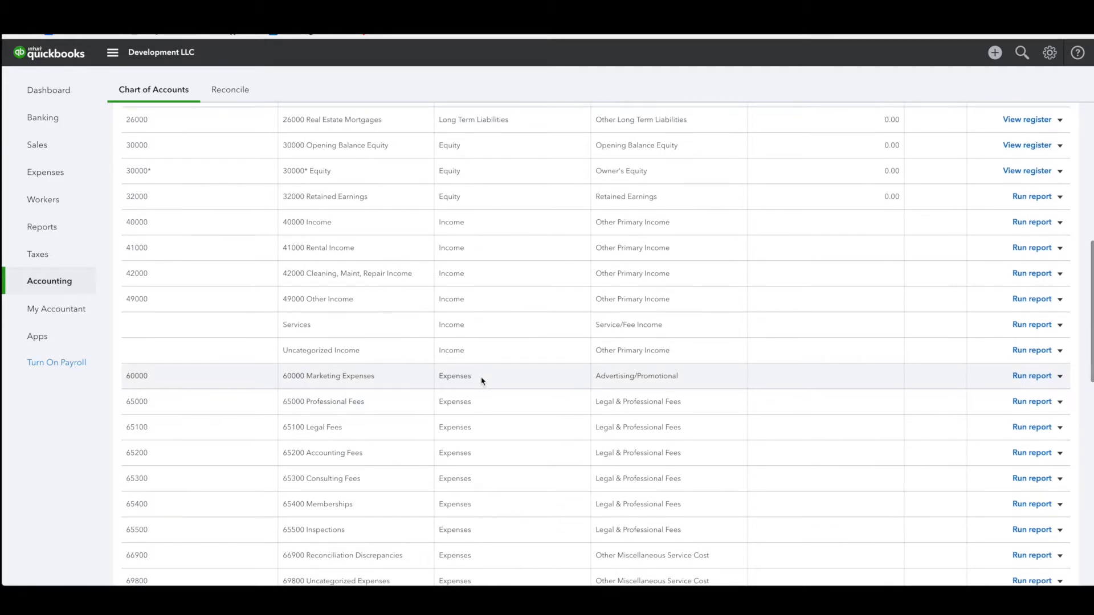
{"action": "scroll", "coordinate": [360, 158], "scroll_direction": "up", "scroll_amount": 1}
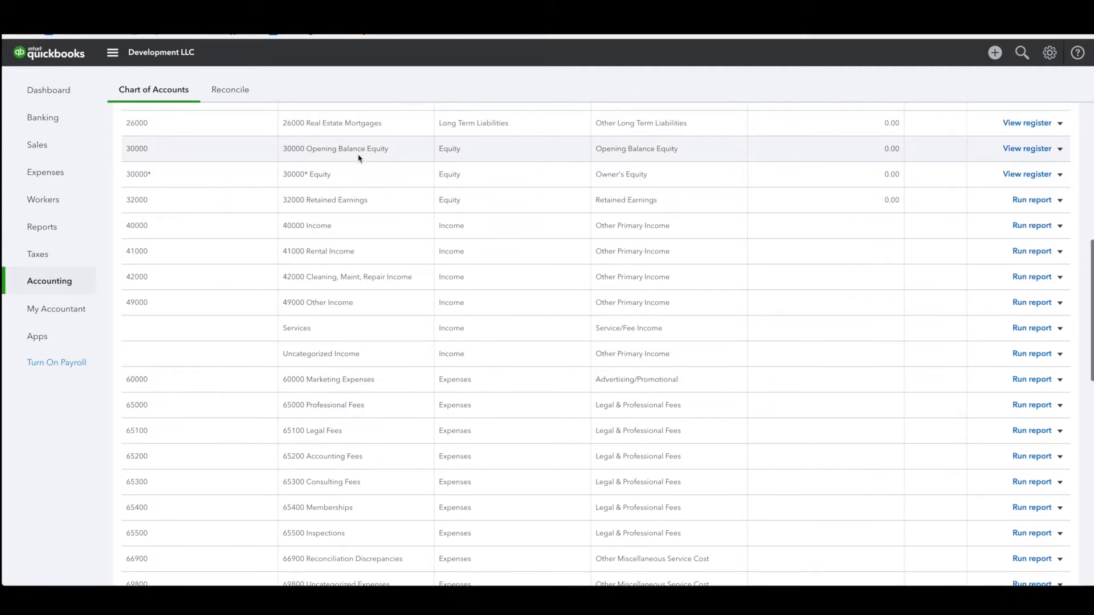
{"action": "scroll", "coordinate": [358, 159], "scroll_direction": "up", "scroll_amount": 1}
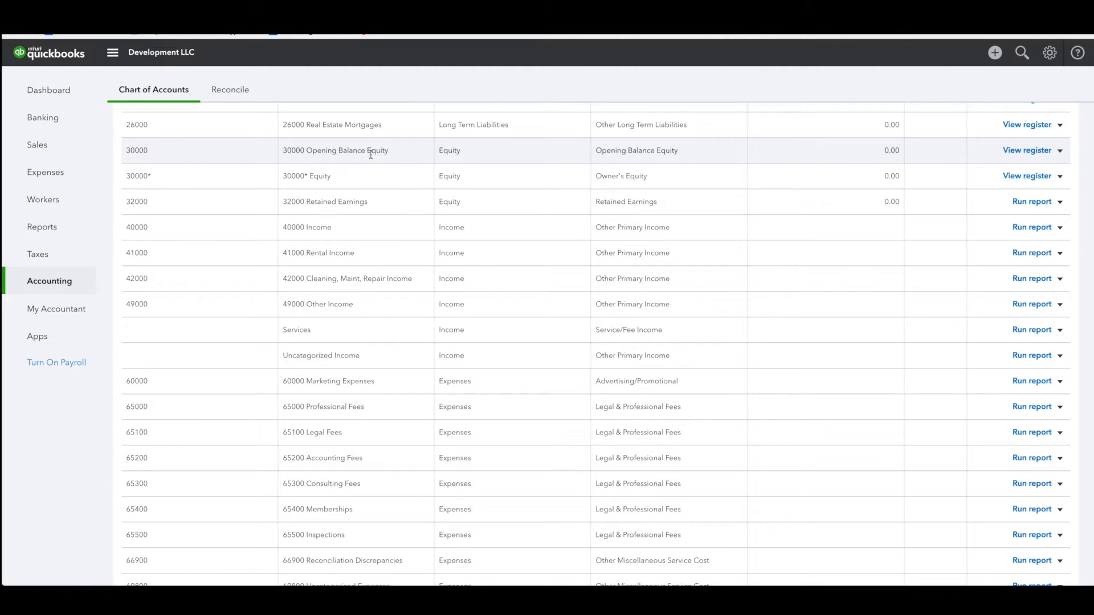
{"action": "scroll", "coordinate": [371, 154], "scroll_direction": "up", "scroll_amount": 1}
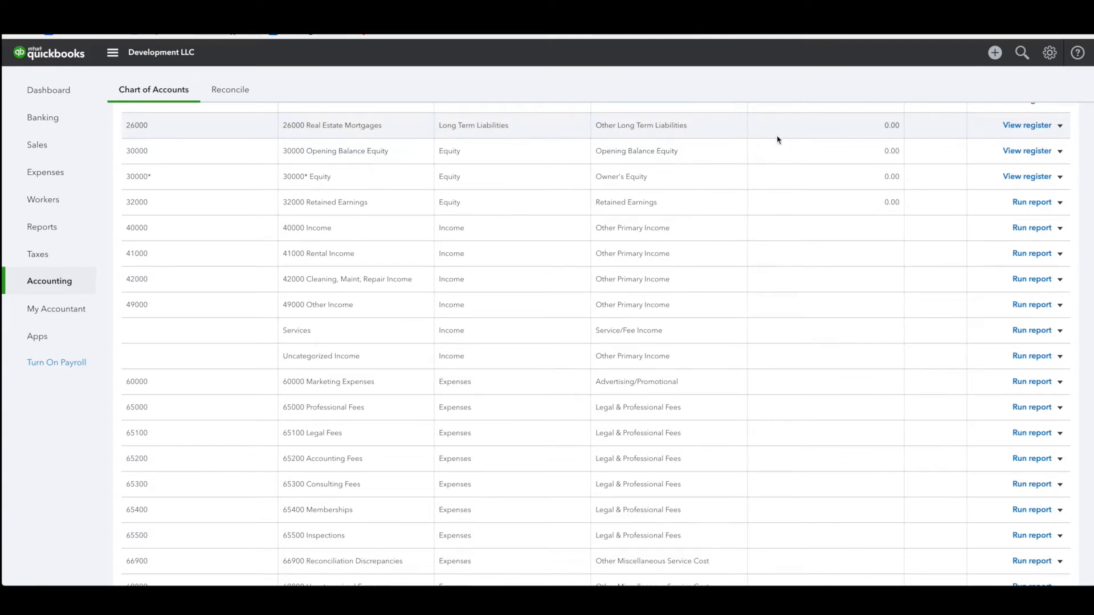
{"action": "left_click", "coordinate": [1060, 151]}
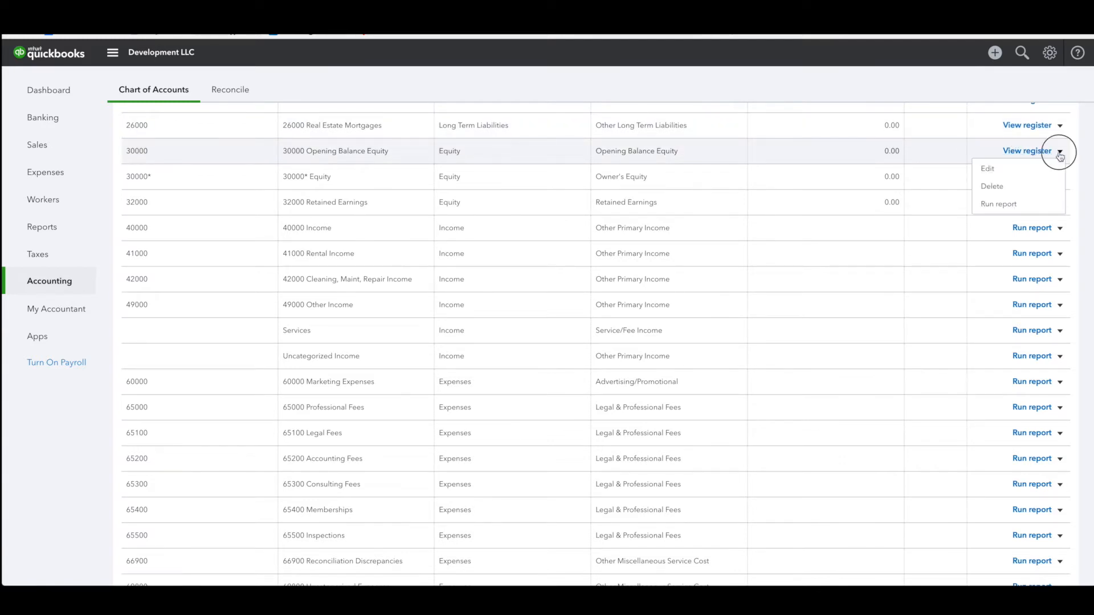
{"action": "left_click", "coordinate": [1023, 177]}
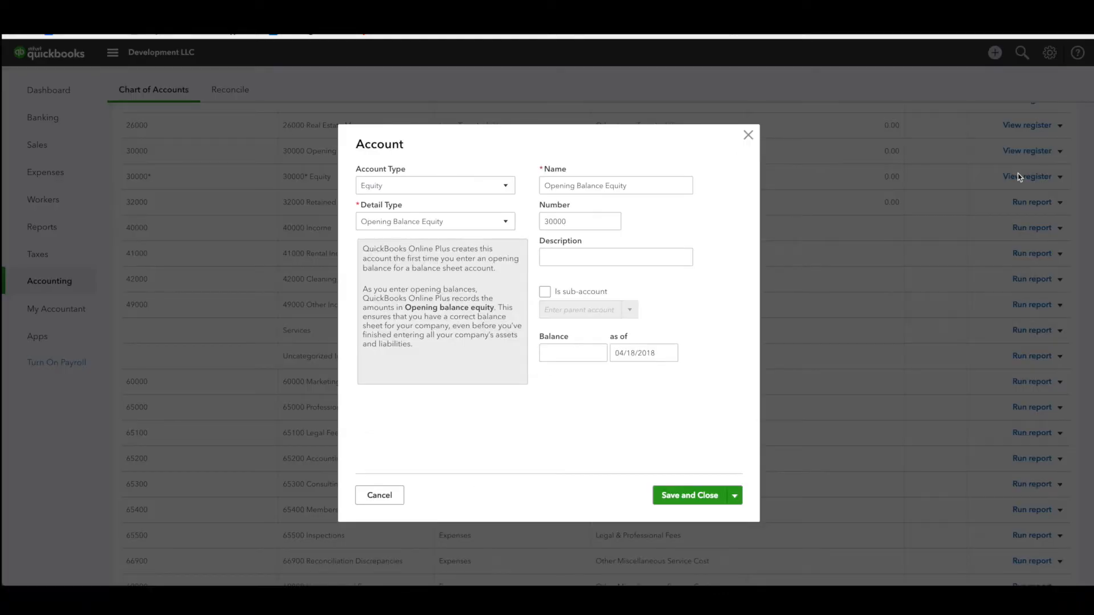
{"action": "left_click", "coordinate": [569, 224]}
{"action": "double_click", "coordinate": [569, 224]}
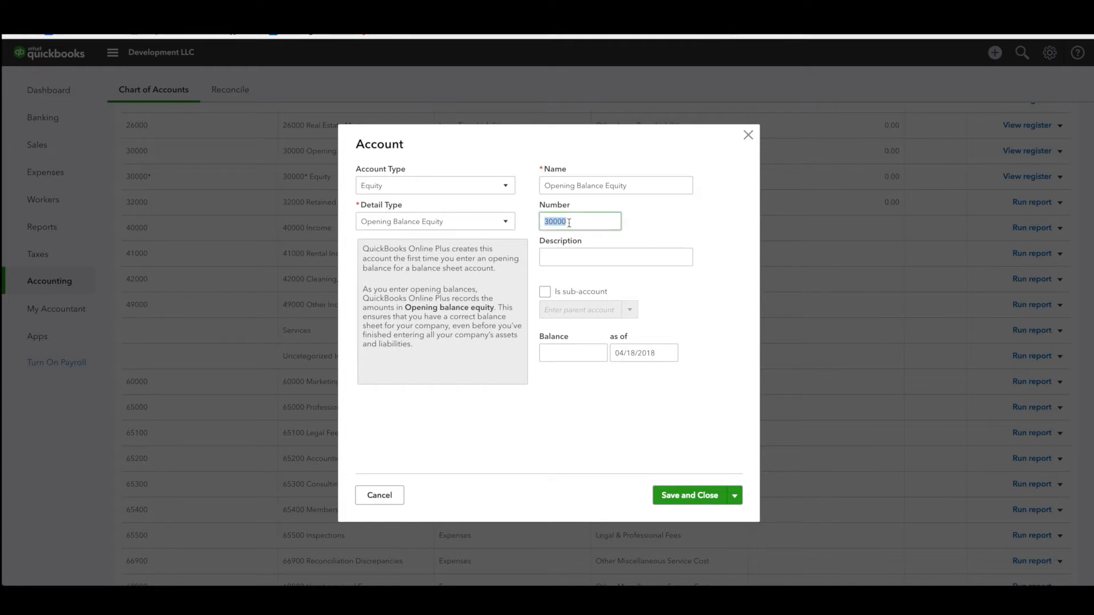
{"action": "type", "text": "39000"}
{"action": "left_click", "coordinate": [705, 494]}
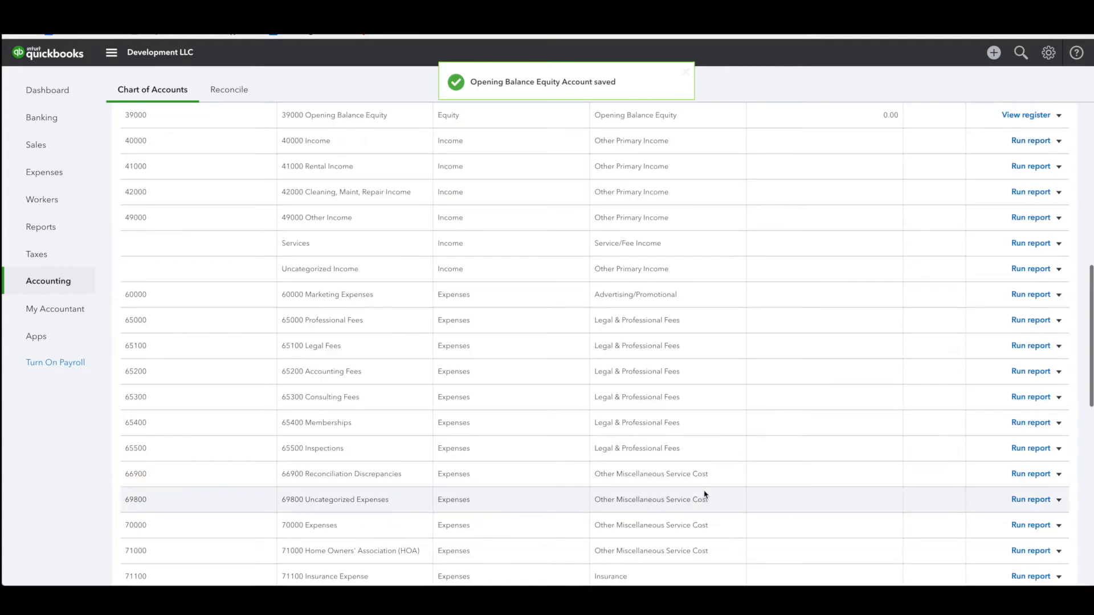
- Remove the asterisk from the Equity account's number so it is 30000, and save the account
{"action": "scroll", "coordinate": [611, 333], "scroll_direction": "up", "scroll_amount": 2}
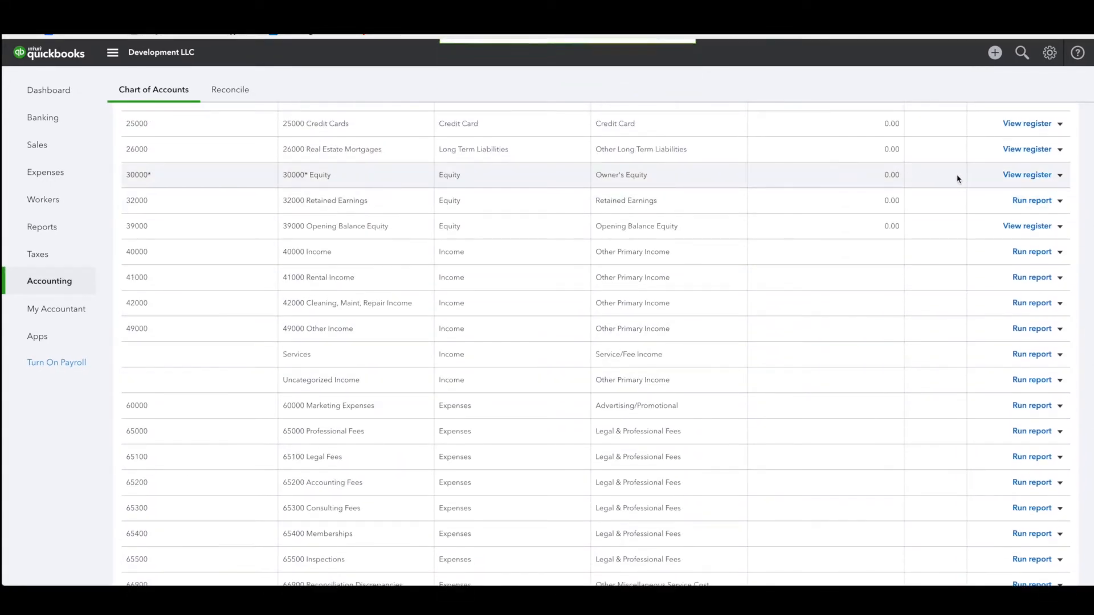
{"action": "left_click", "coordinate": [1061, 176]}
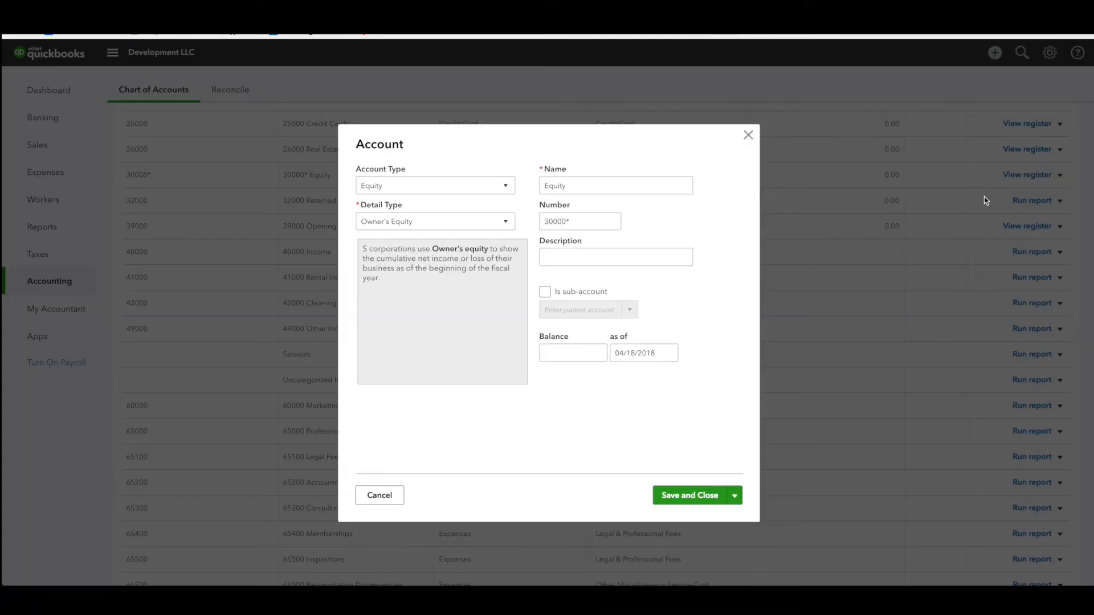
{"action": "left_click", "coordinate": [599, 226]}
{"action": "key", "text": "Right"}
{"action": "left_click", "coordinate": [678, 504]}
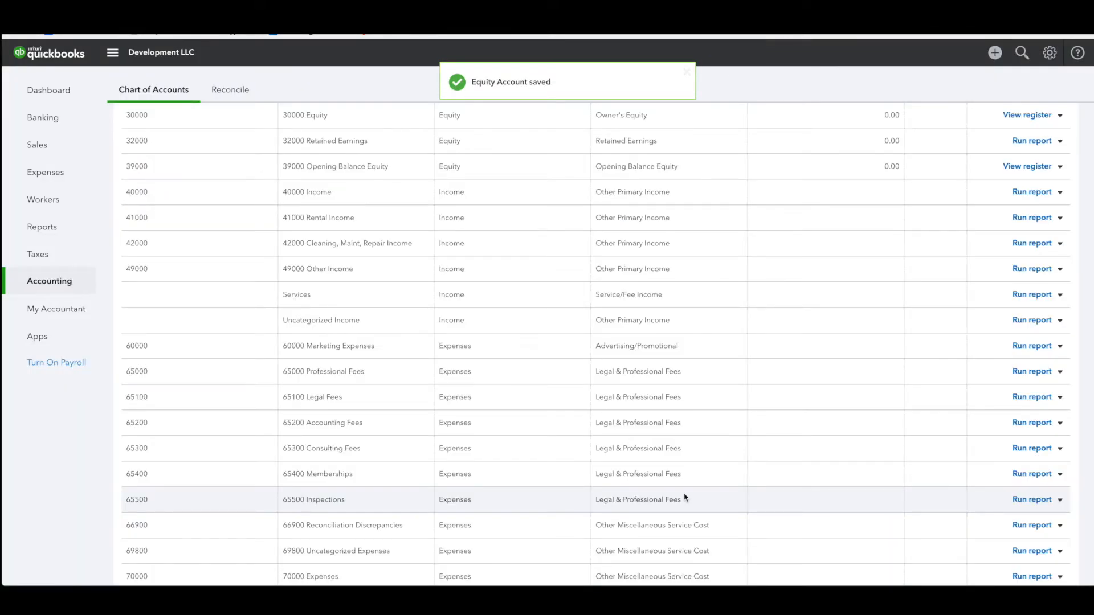
- Review the imported asset, liability and equity accounts, and view the Opening Balance Equity account's details without saving any change
{"action": "scroll", "coordinate": [685, 497], "scroll_direction": "up", "scroll_amount": 6}
{"action": "scroll", "coordinate": [686, 497], "scroll_direction": "up", "scroll_amount": 3}
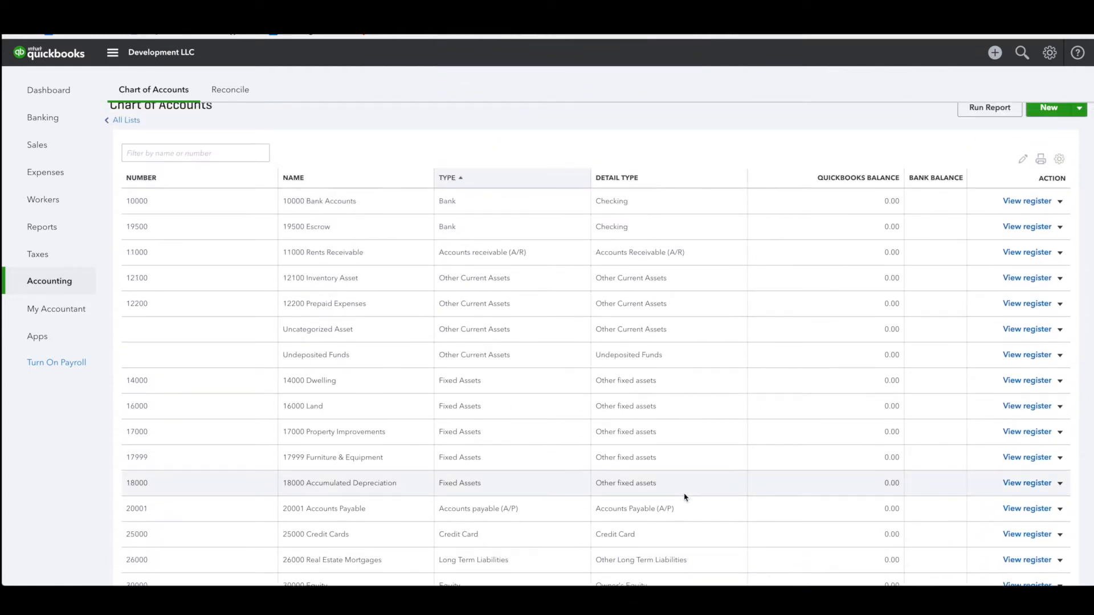
{"action": "scroll", "coordinate": [685, 498], "scroll_direction": "down", "scroll_amount": 2}
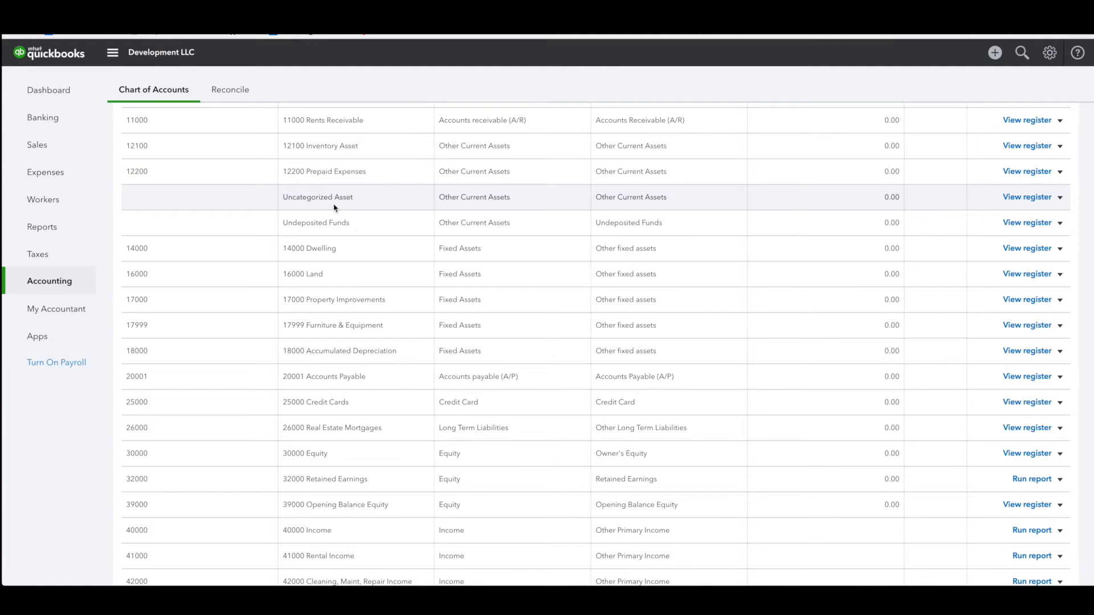
{"action": "scroll", "coordinate": [699, 504], "scroll_direction": "down", "scroll_amount": 2}
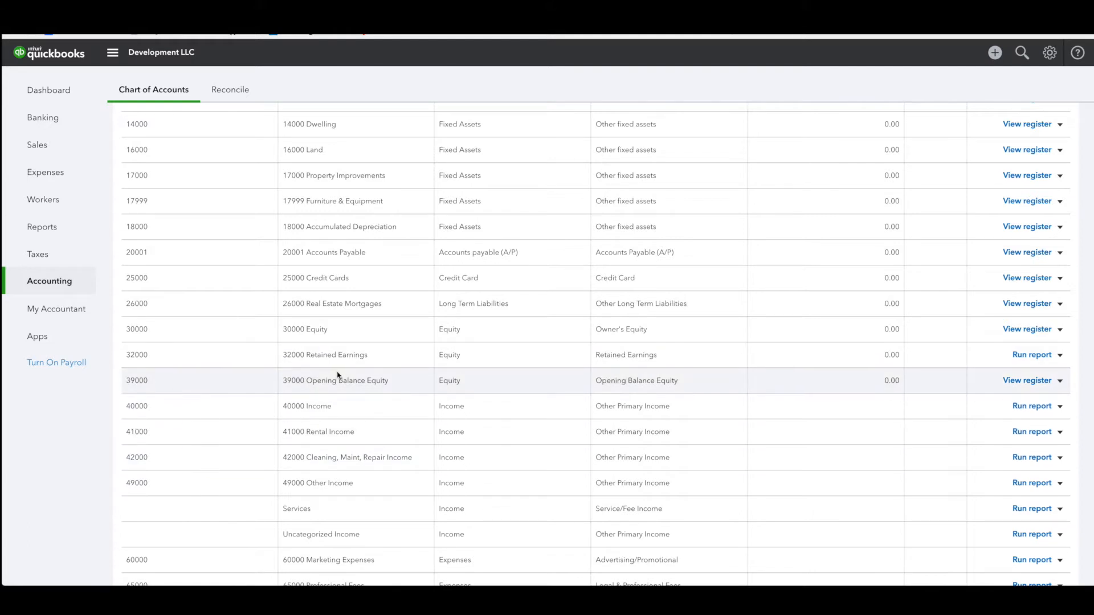
{"action": "left_click", "coordinate": [1060, 381]}
{"action": "left_click", "coordinate": [1020, 399]}
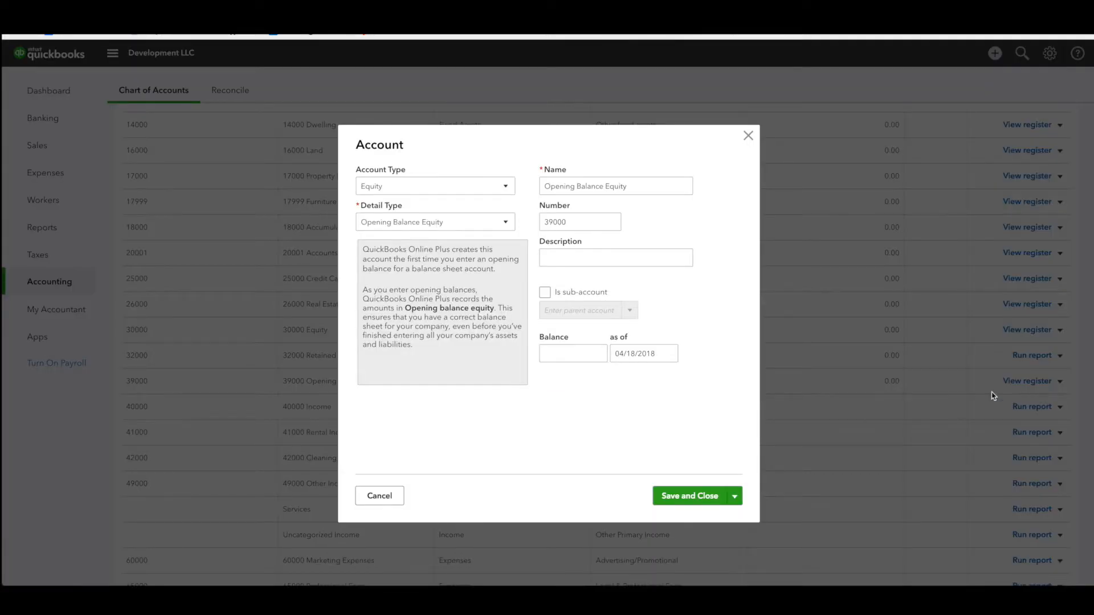
{"action": "left_click", "coordinate": [555, 223]}
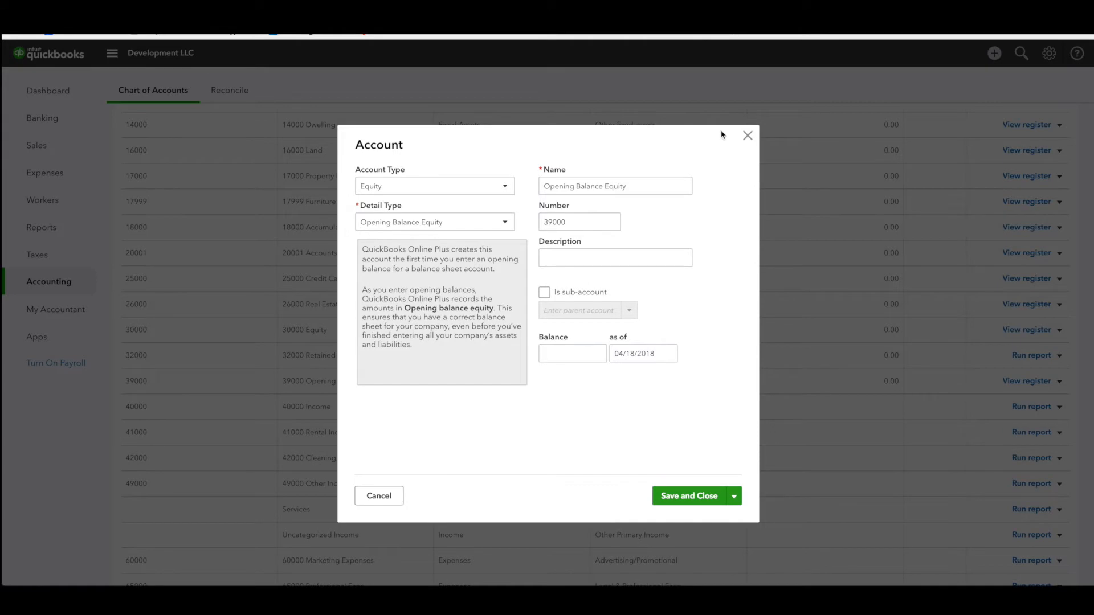
{"action": "left_click", "coordinate": [744, 136]}
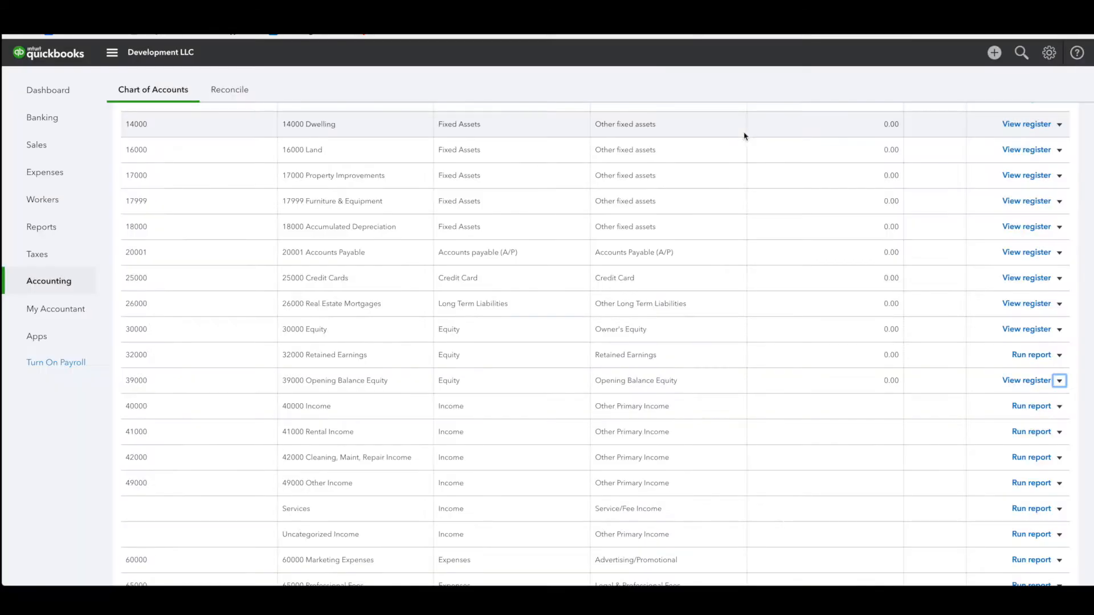
- Hide the Number column in the chart of accounts list
{"action": "scroll", "coordinate": [596, 245], "scroll_direction": "up", "scroll_amount": 6}
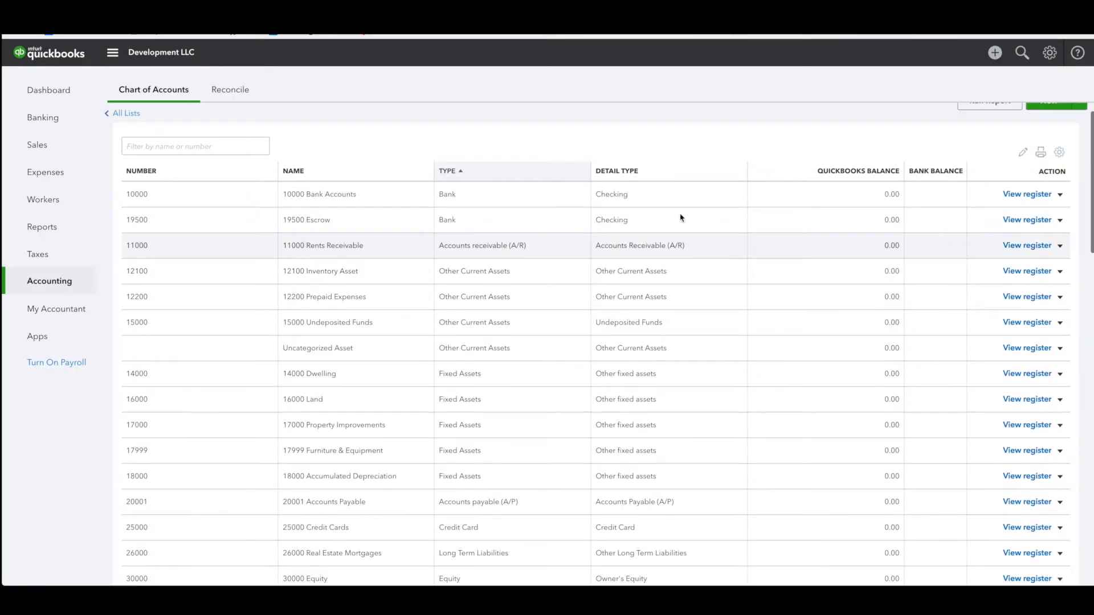
{"action": "left_click", "coordinate": [1059, 152]}
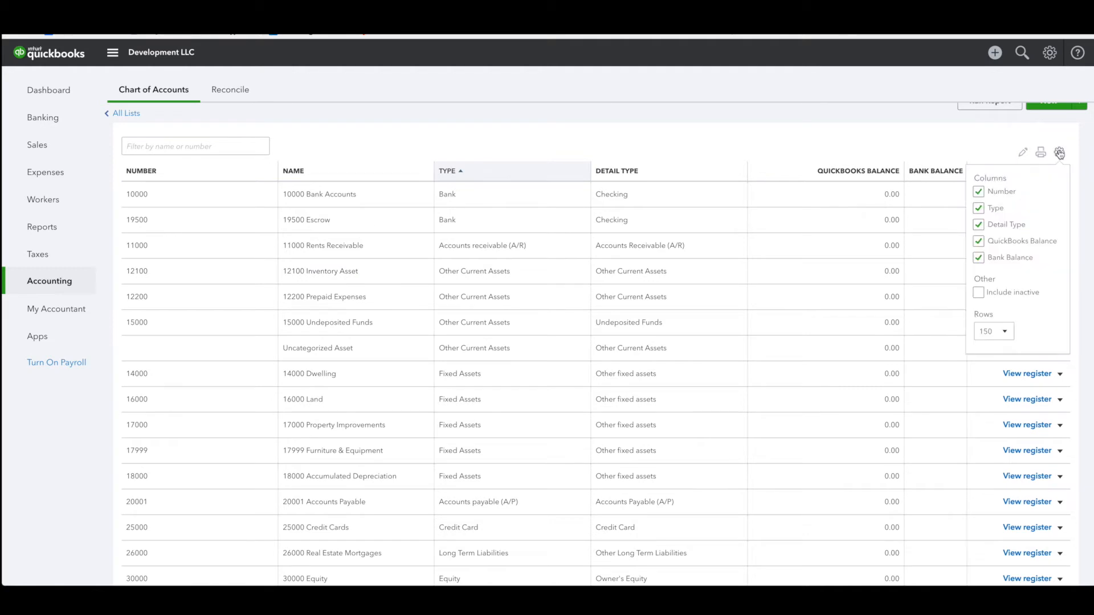
{"action": "left_click", "coordinate": [979, 193]}
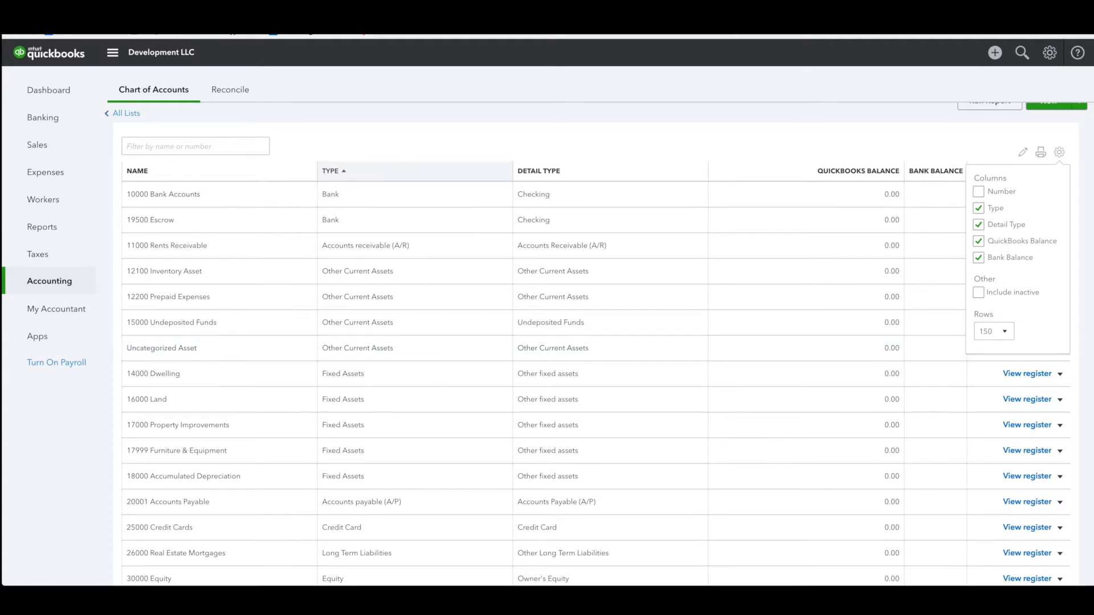
{"action": "scroll", "coordinate": [967, 187], "scroll_direction": "up", "scroll_amount": 1}
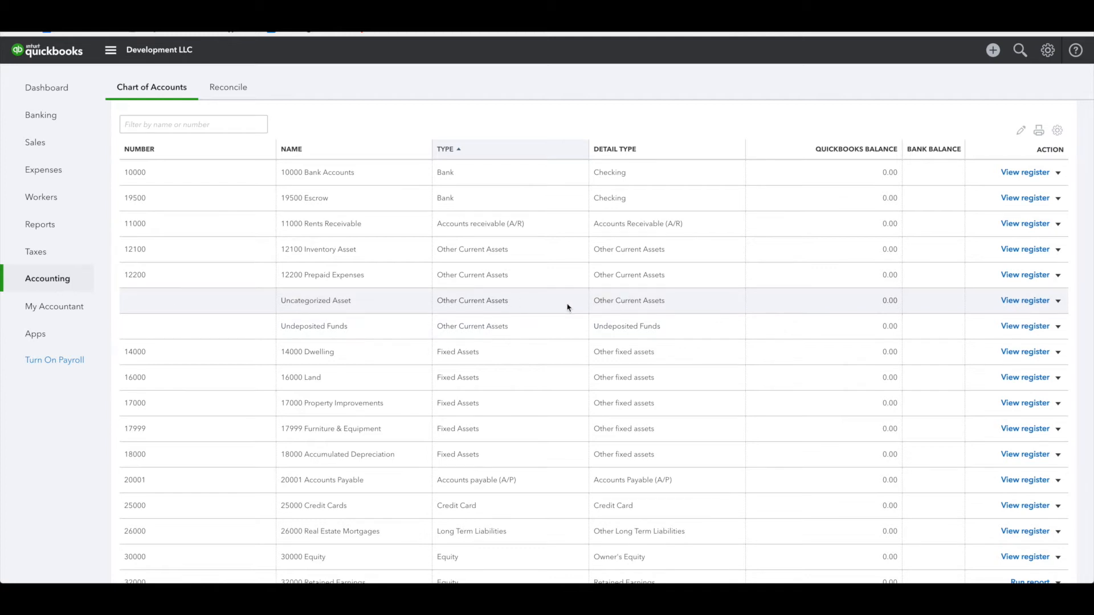
- Assign account number 12000 to the Undeposited Funds account and save it
{"action": "left_click", "coordinate": [1058, 326]}
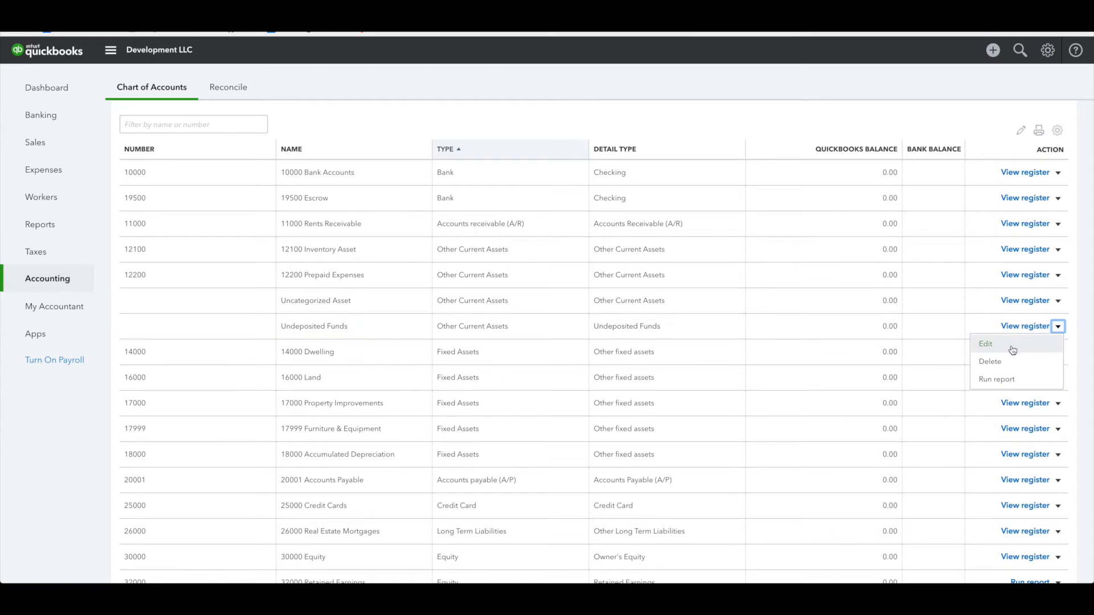
{"action": "left_click", "coordinate": [995, 349]}
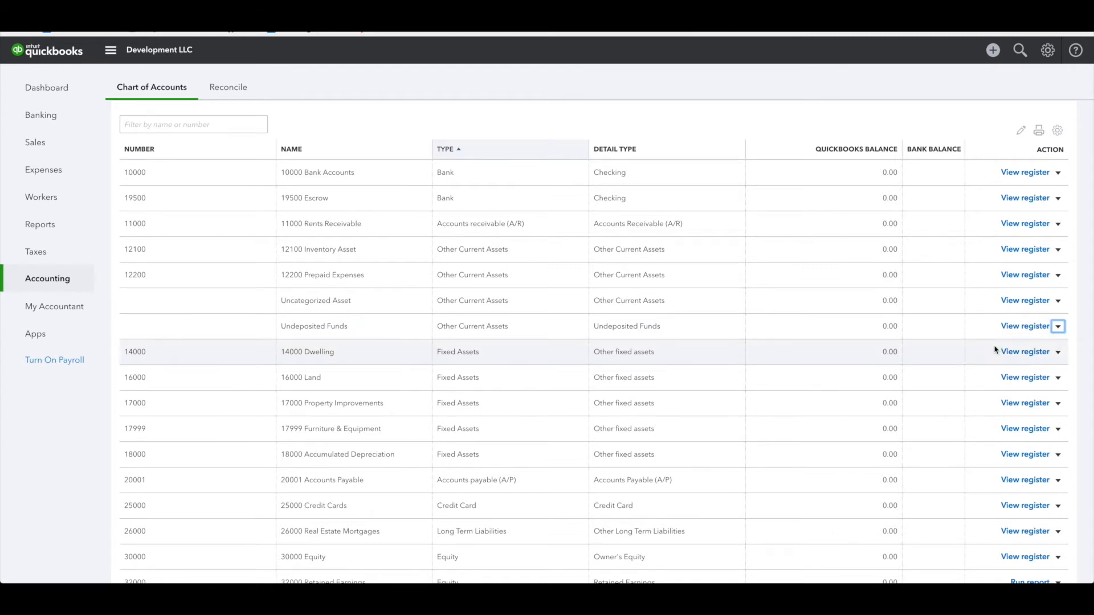
{"action": "left_click", "coordinate": [589, 222]}
{"action": "type", "text": "12000"}
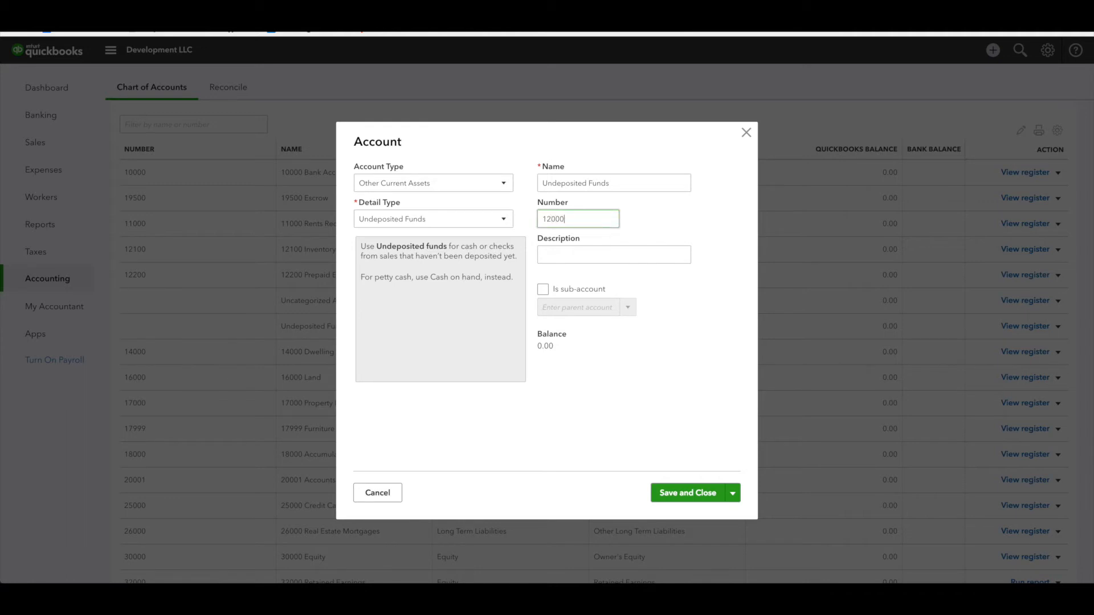
{"action": "left_click", "coordinate": [688, 494]}
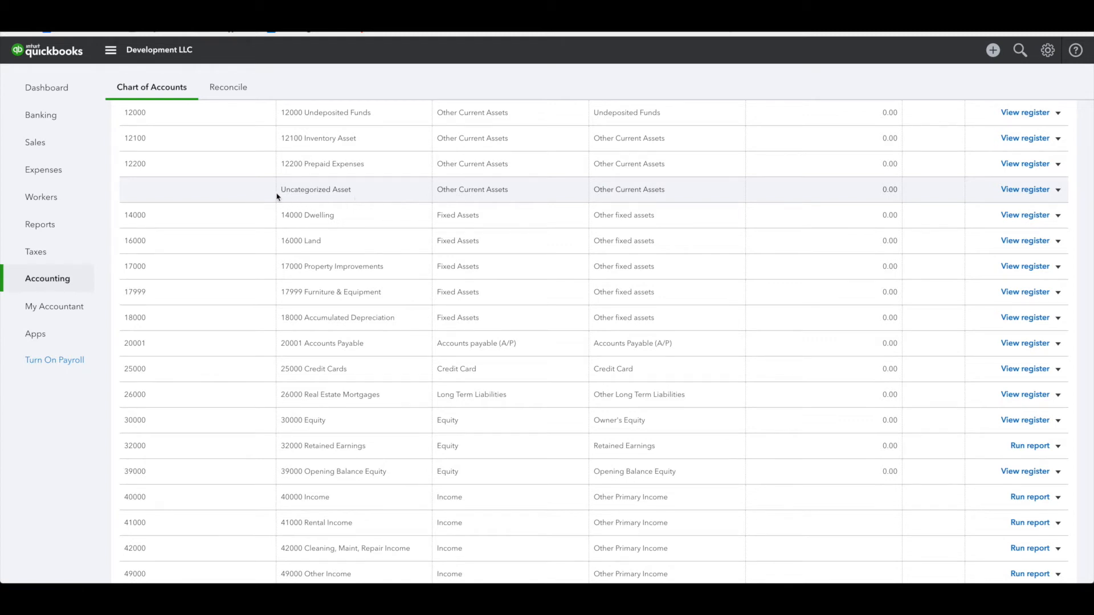
- Review the numbers, names and detail types of the equity, income and expense accounts through the end of the list
{"action": "scroll", "coordinate": [451, 258], "scroll_direction": "down", "scroll_amount": 3}
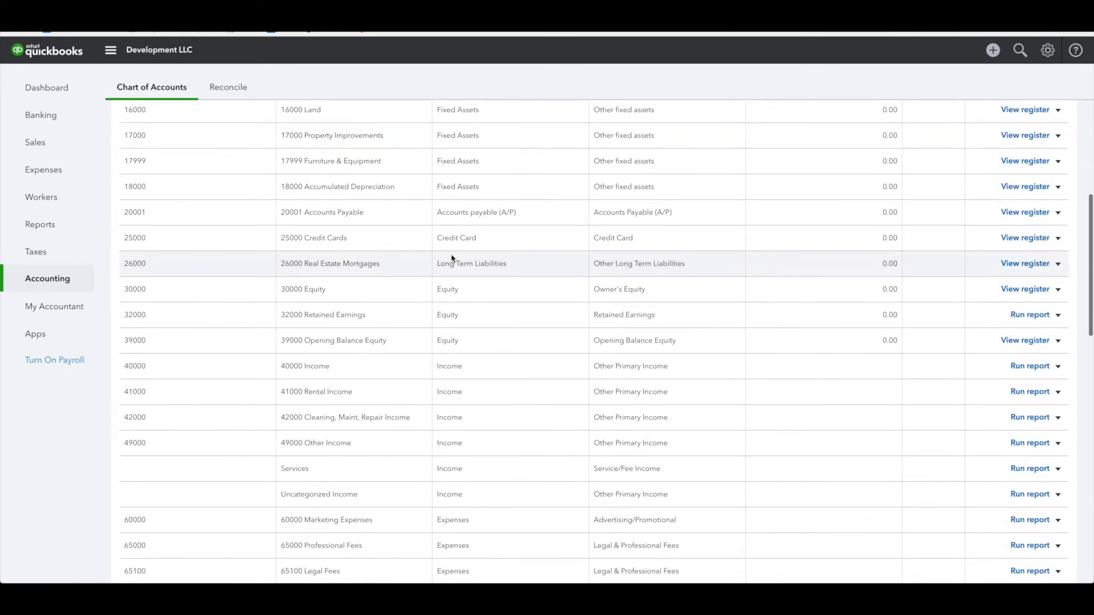
{"action": "scroll", "coordinate": [452, 259], "scroll_direction": "down", "scroll_amount": 2}
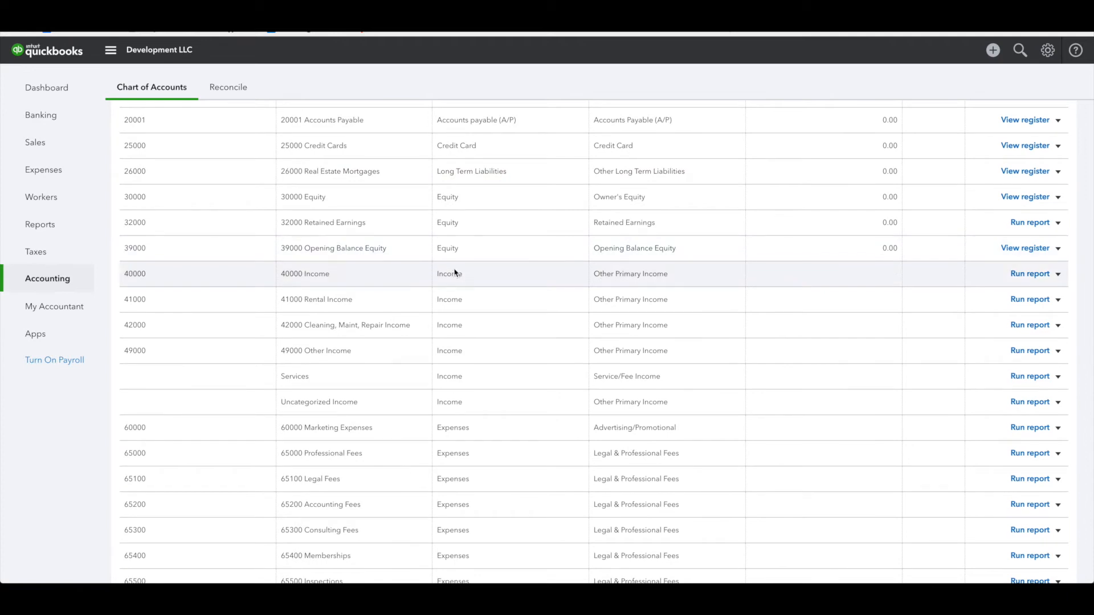
{"action": "scroll", "coordinate": [454, 275], "scroll_direction": "down", "scroll_amount": 3}
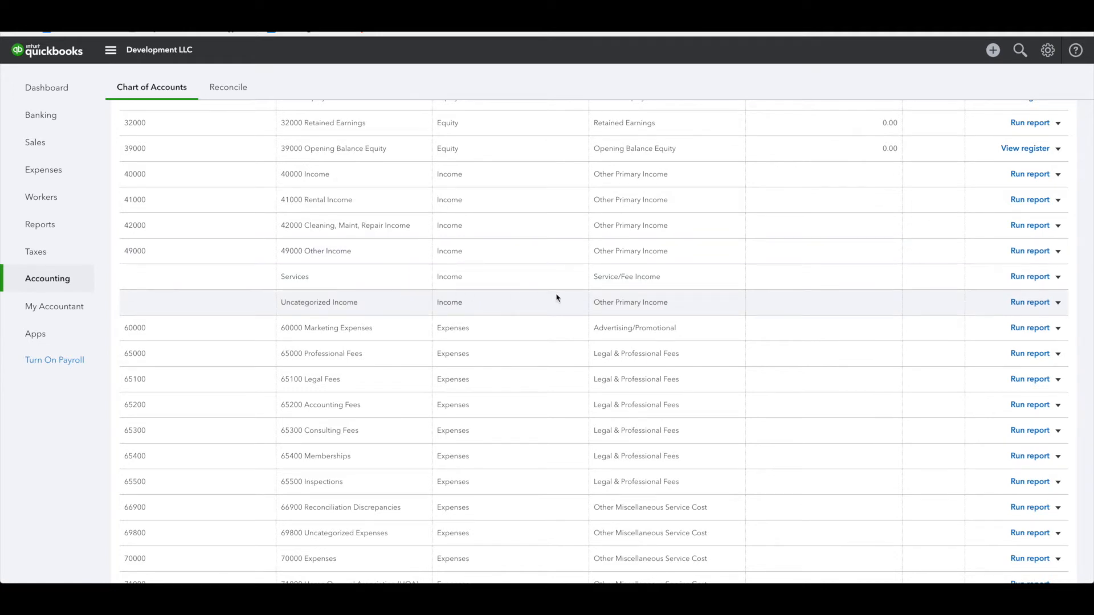
{"action": "scroll", "coordinate": [619, 341], "scroll_direction": "down", "scroll_amount": 2}
{"action": "scroll", "coordinate": [618, 341], "scroll_direction": "down", "scroll_amount": 2}
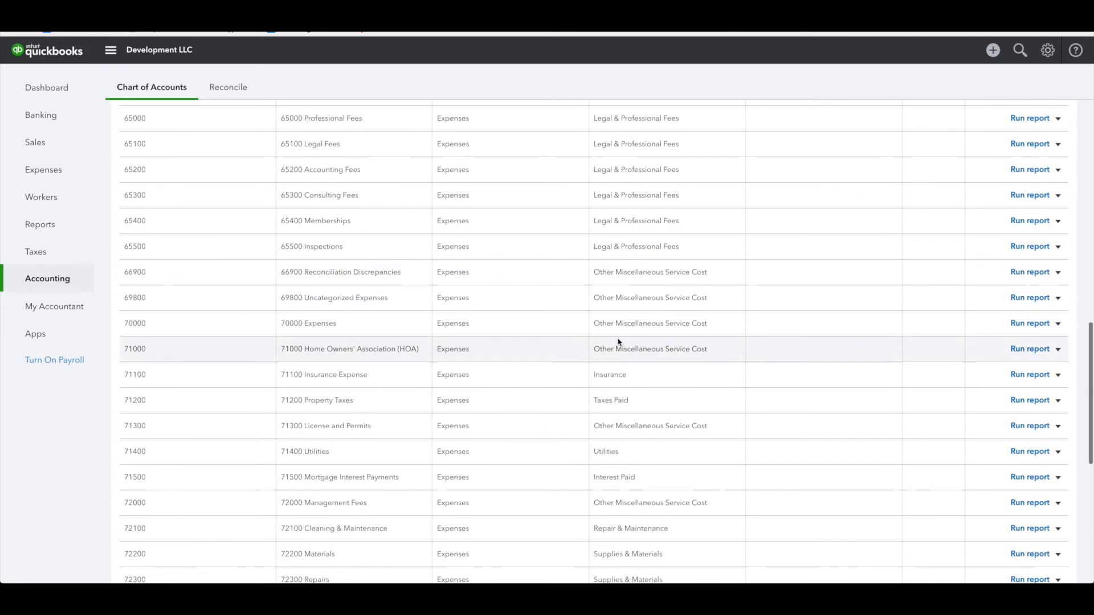
{"action": "scroll", "coordinate": [618, 340], "scroll_direction": "down", "scroll_amount": 2}
{"action": "scroll", "coordinate": [618, 341], "scroll_direction": "down", "scroll_amount": 3}
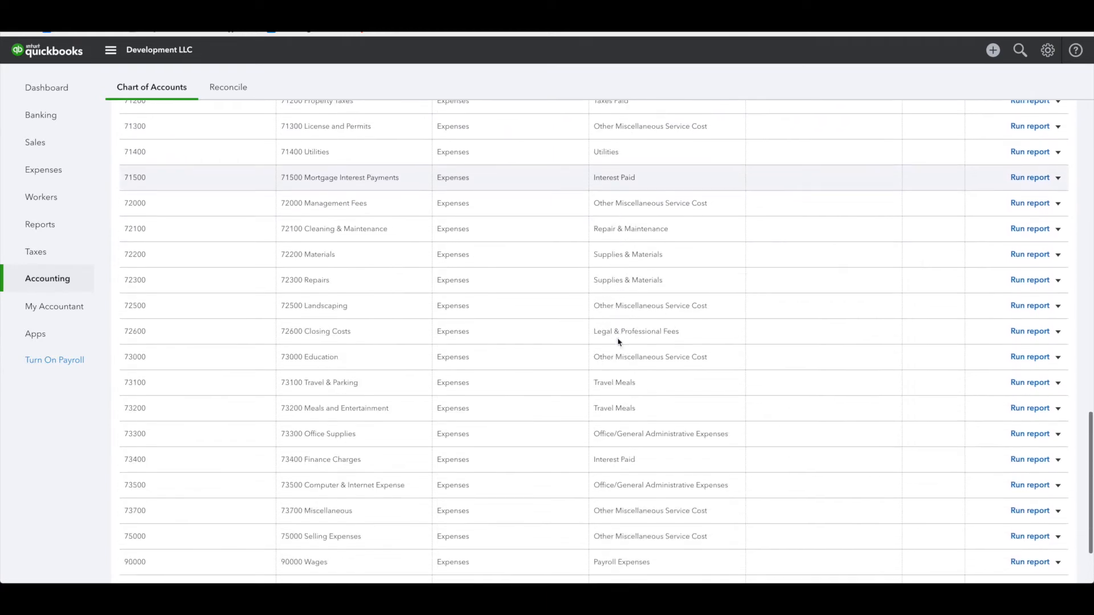
{"action": "scroll", "coordinate": [618, 341], "scroll_direction": "down", "scroll_amount": 2}
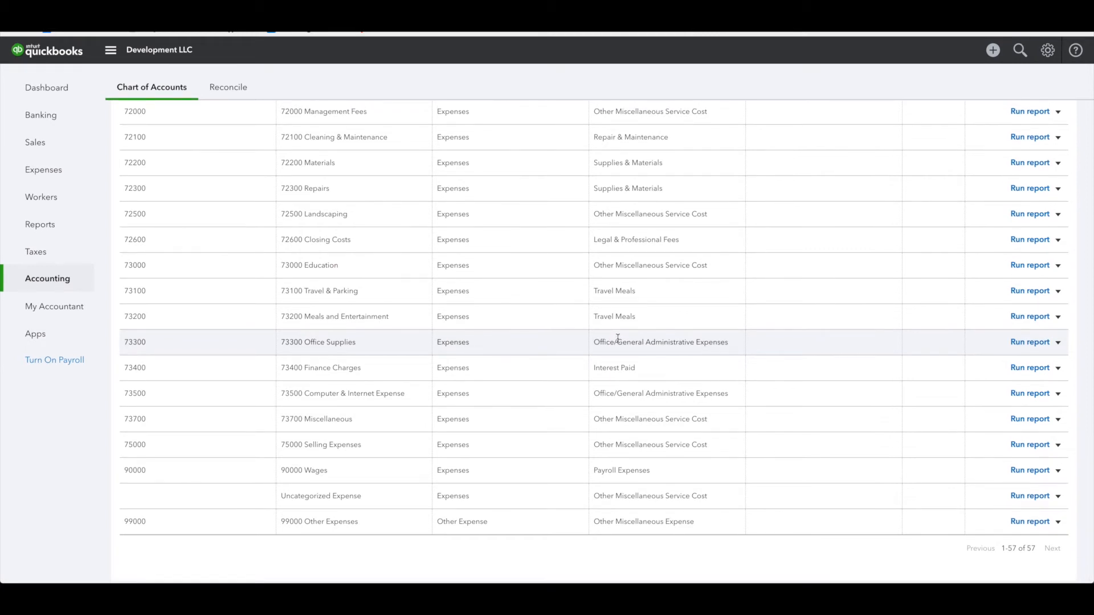
{"action": "scroll", "coordinate": [618, 339], "scroll_direction": "up", "scroll_amount": 3}
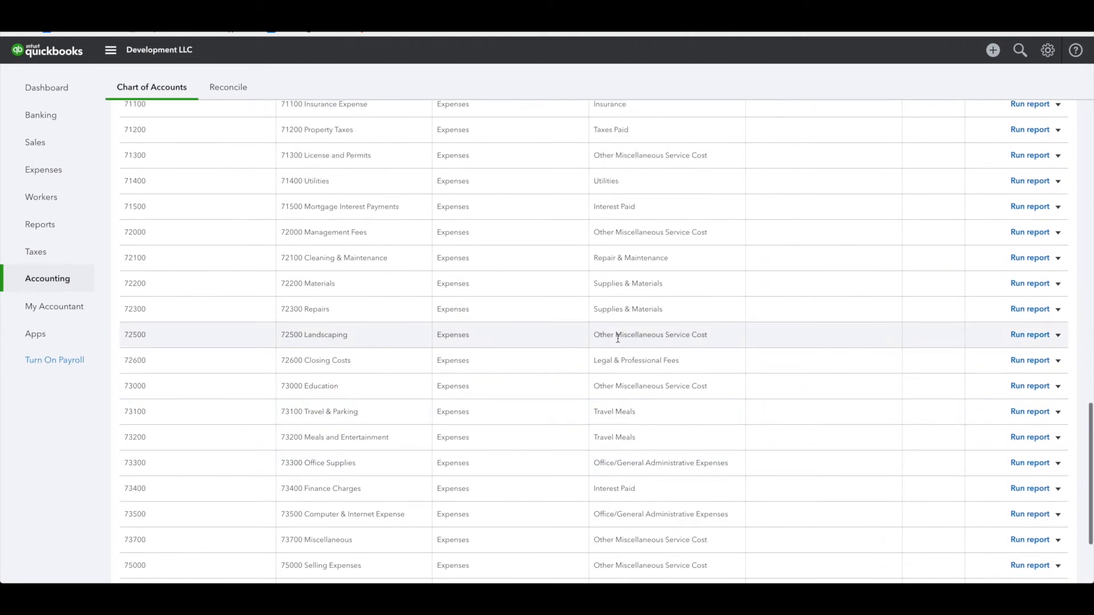
{"action": "scroll", "coordinate": [618, 339], "scroll_direction": "up", "scroll_amount": 2}
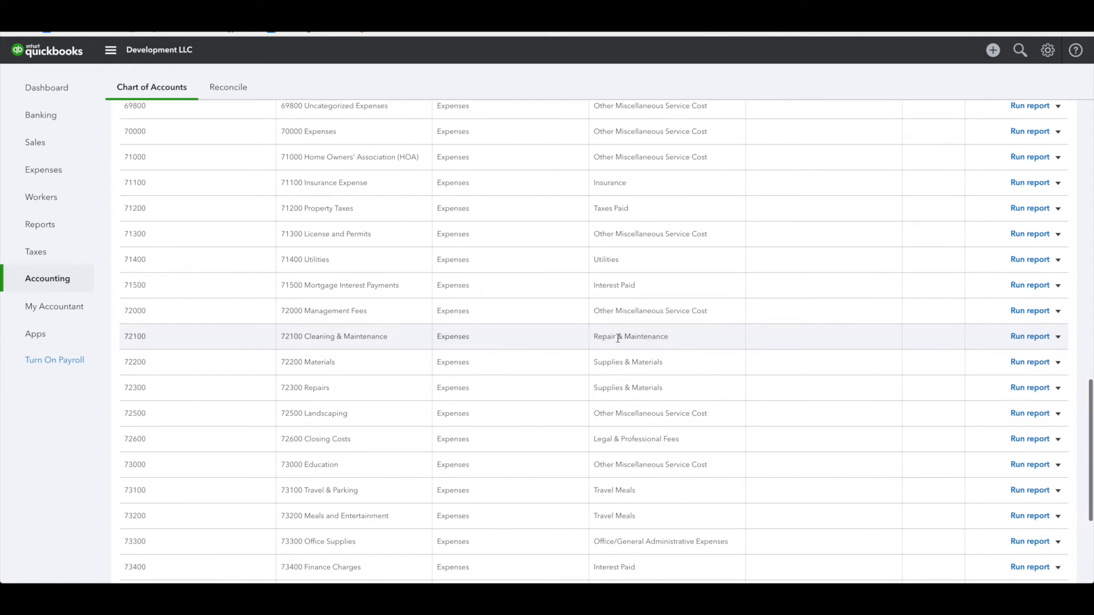
{"action": "scroll", "coordinate": [618, 339], "scroll_direction": "up", "scroll_amount": 2}
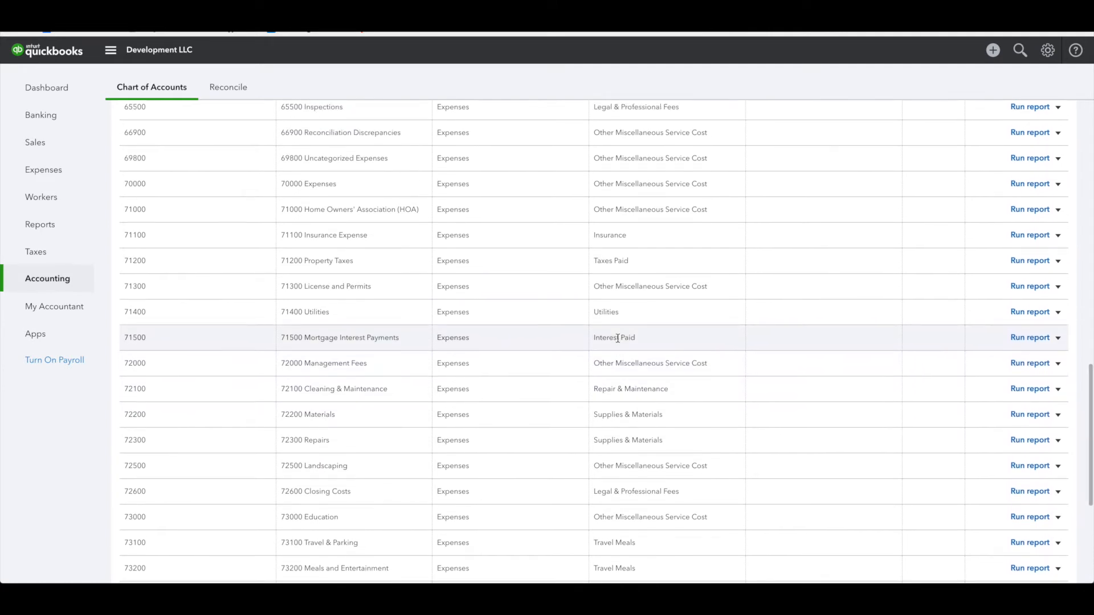
{"action": "scroll", "coordinate": [618, 339], "scroll_direction": "up", "scroll_amount": 1}
{"action": "scroll", "coordinate": [618, 341], "scroll_direction": "up", "scroll_amount": 4}
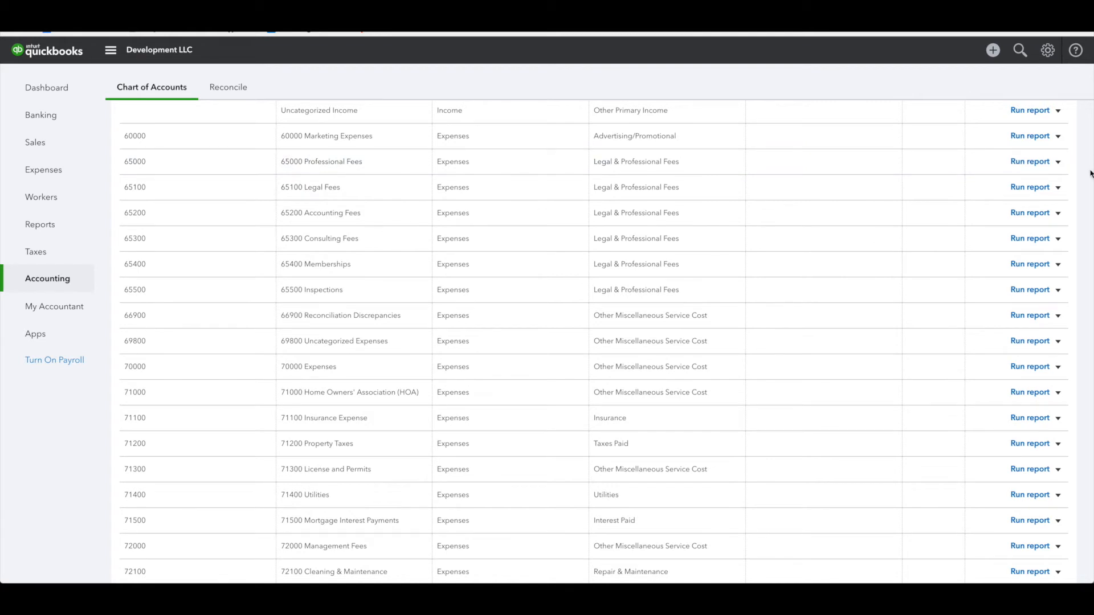
- Make the 65100 Legal Fees account a sub-account of 65000 Professional Fees and save it
{"action": "left_click", "coordinate": [1059, 189]}
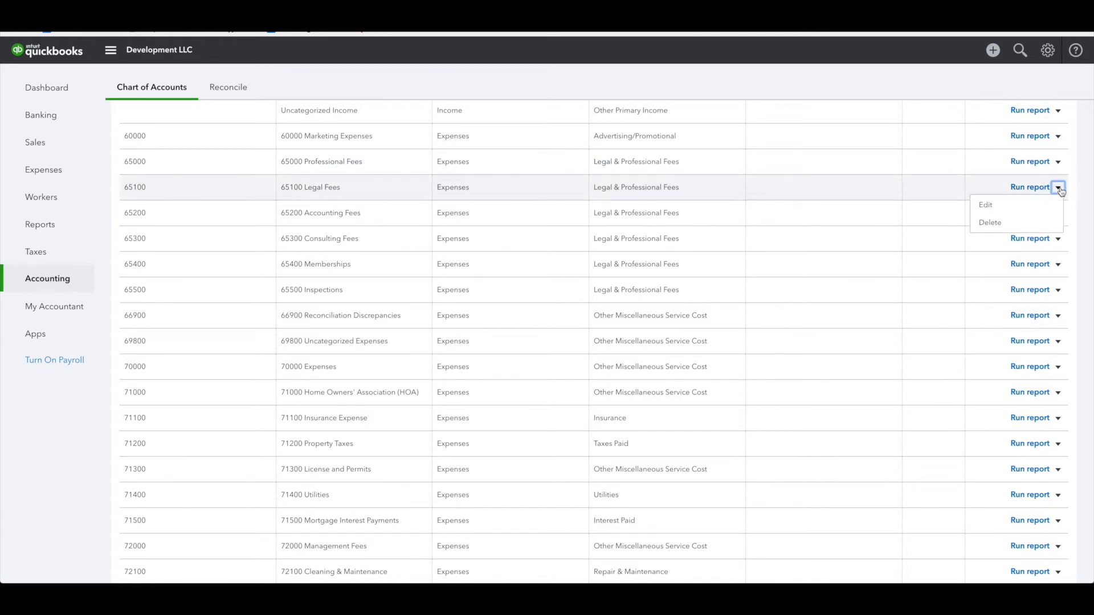
{"action": "left_click", "coordinate": [1001, 213]}
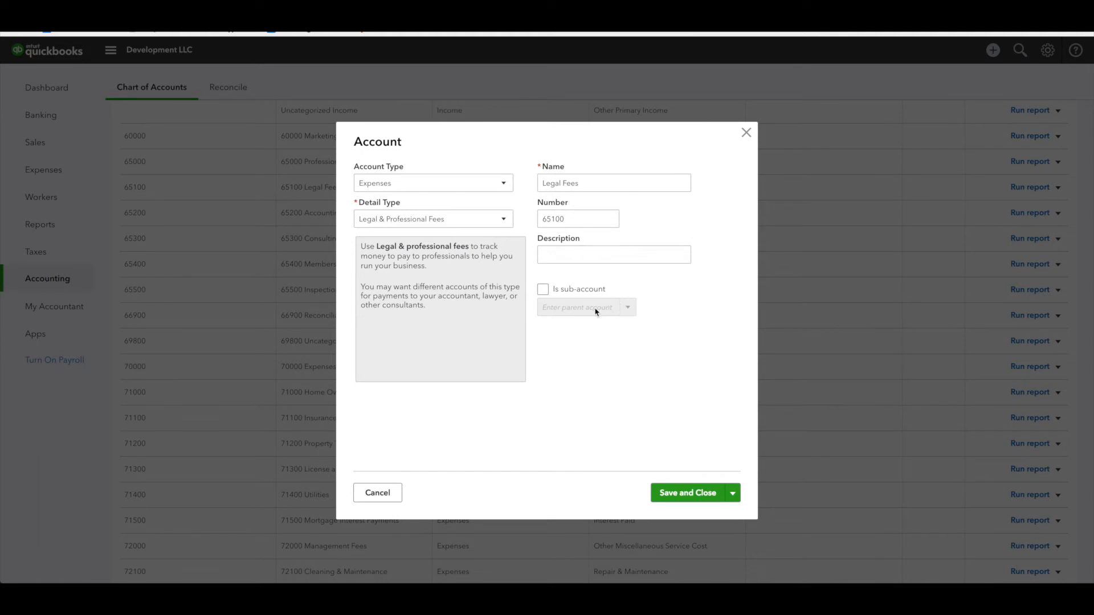
{"action": "left_click", "coordinate": [544, 291]}
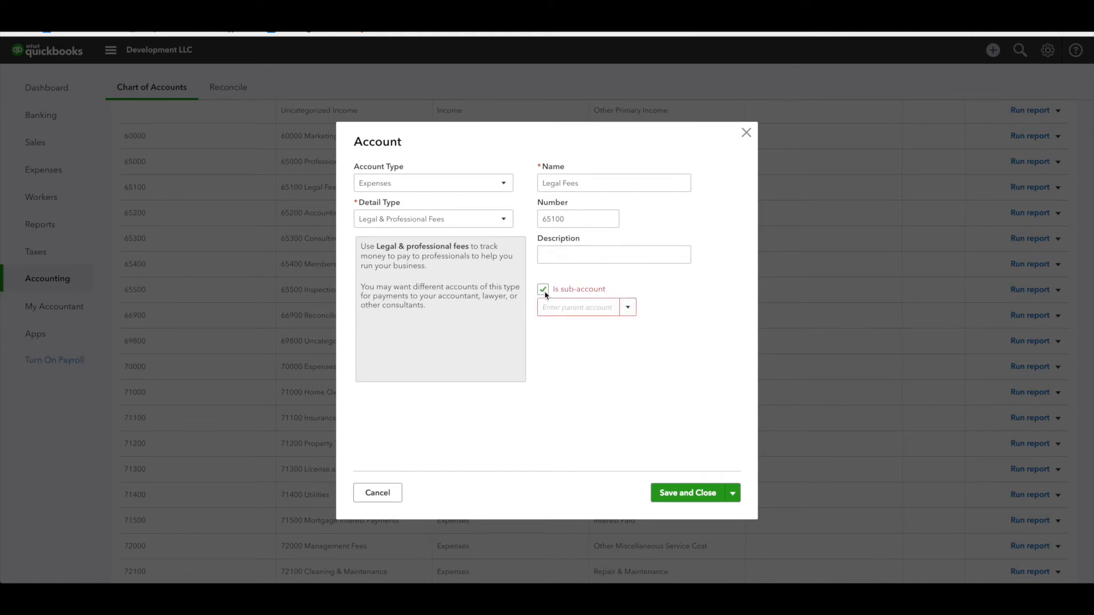
{"action": "left_click", "coordinate": [544, 306]}
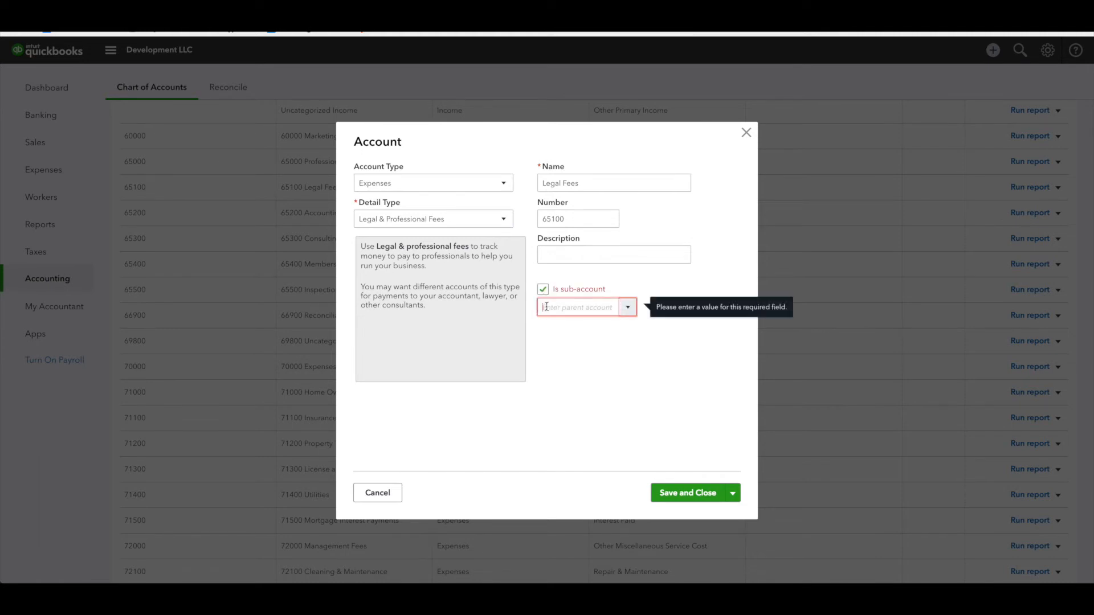
{"action": "type", "text": "prof"}
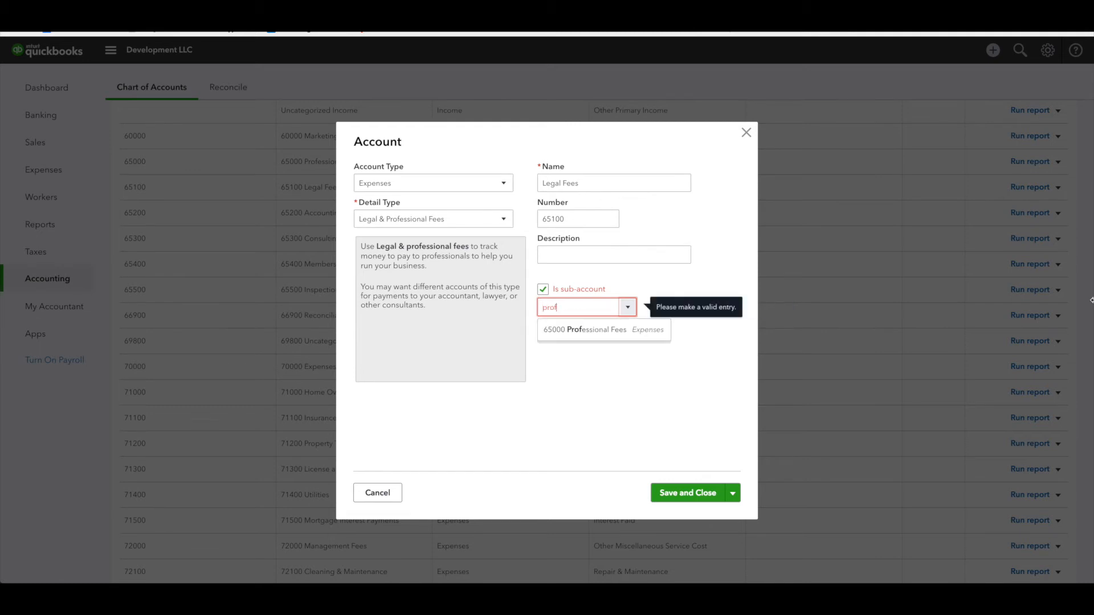
{"action": "left_click", "coordinate": [601, 336]}
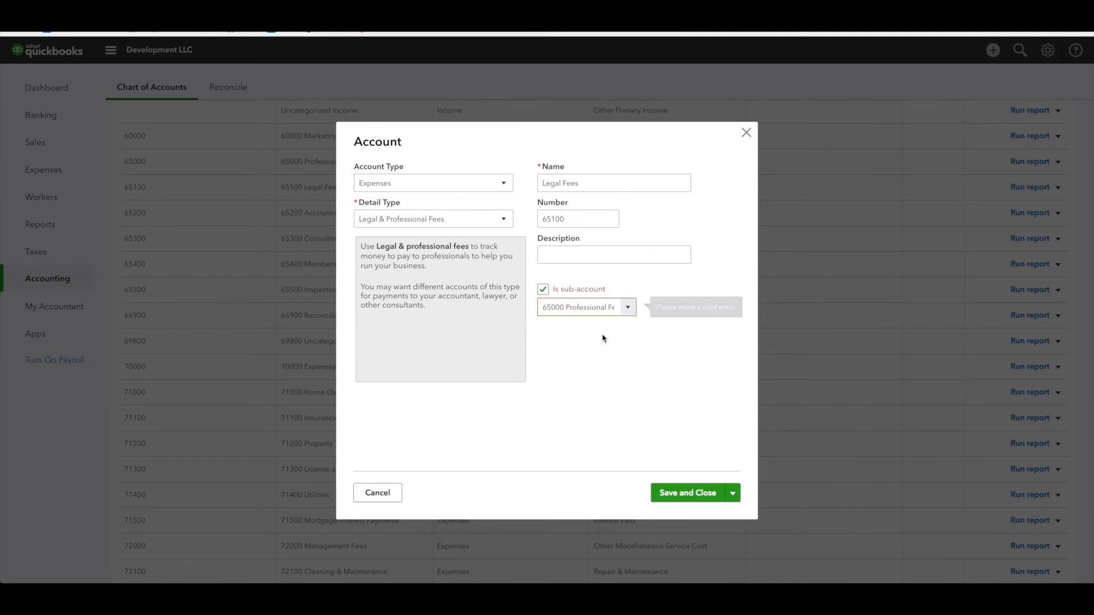
{"action": "left_click", "coordinate": [698, 496]}
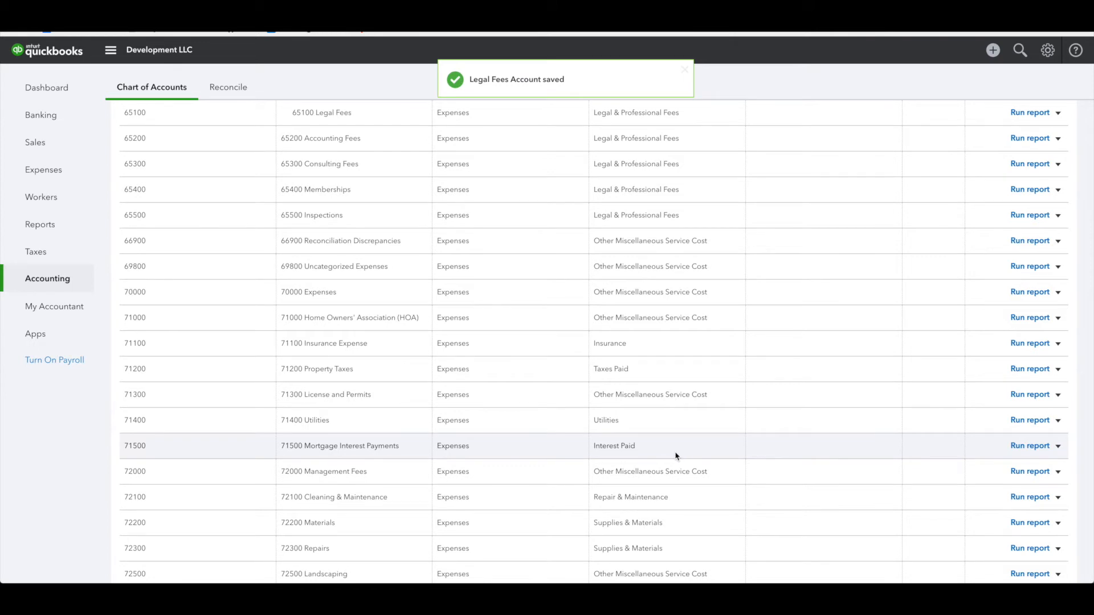
- Make the 65200 Accounting Fees account a sub-account of 65000 Professional Fees and save it
{"action": "scroll", "coordinate": [684, 456], "scroll_direction": "up", "scroll_amount": 3}
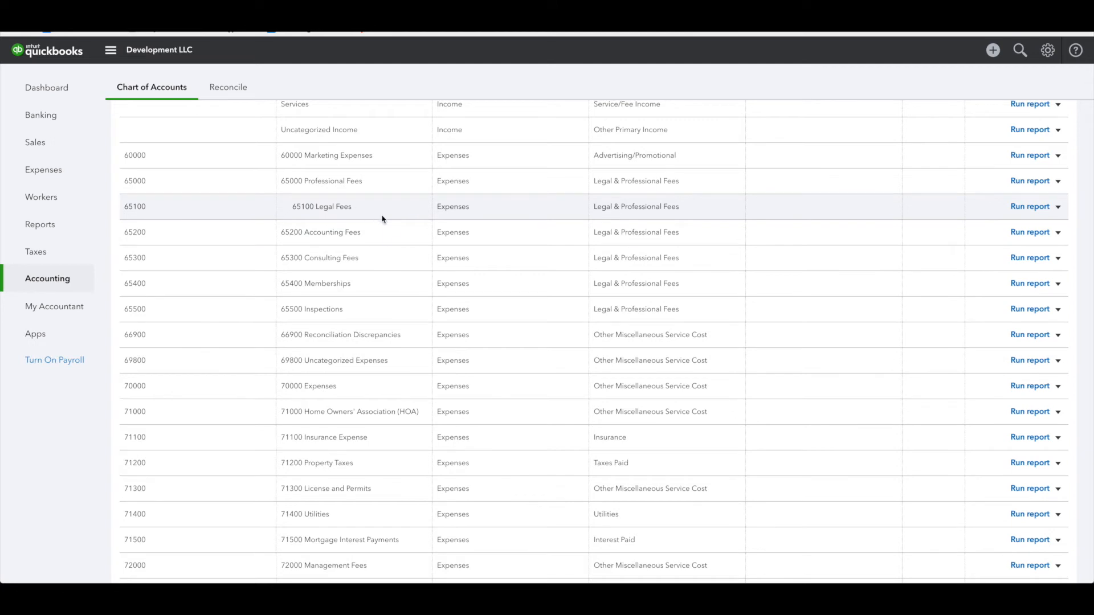
{"action": "left_click", "coordinate": [1058, 233]}
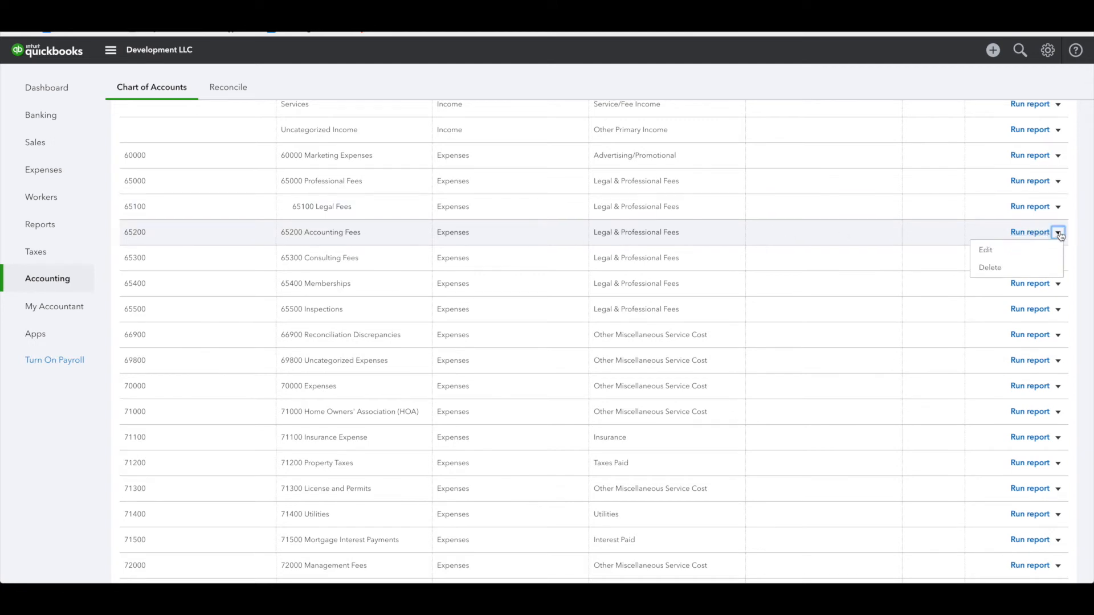
{"action": "left_click", "coordinate": [1027, 249]}
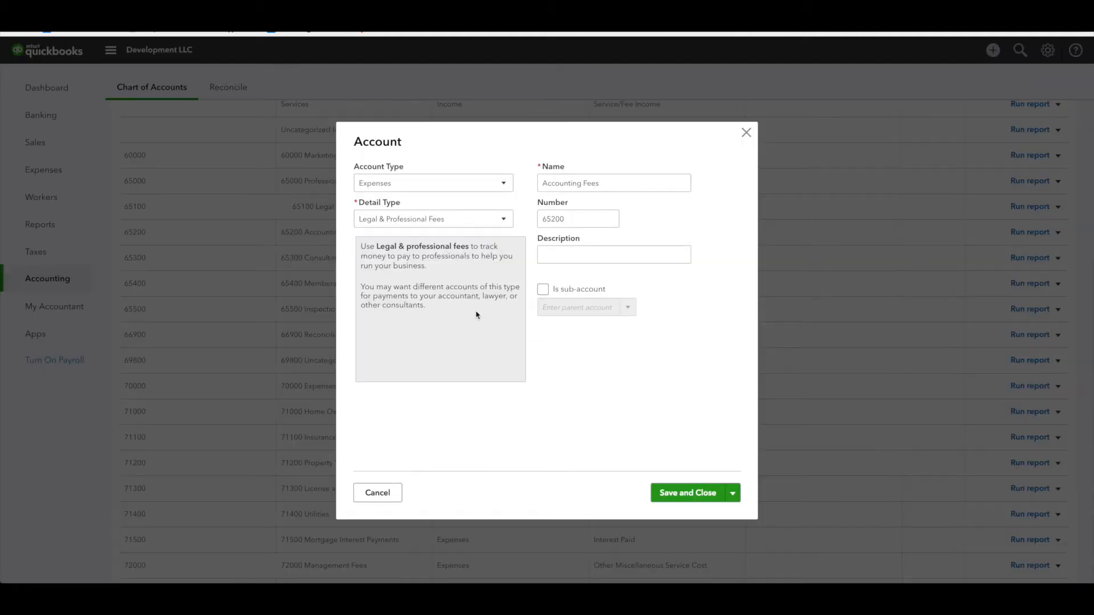
{"action": "left_click", "coordinate": [543, 289]}
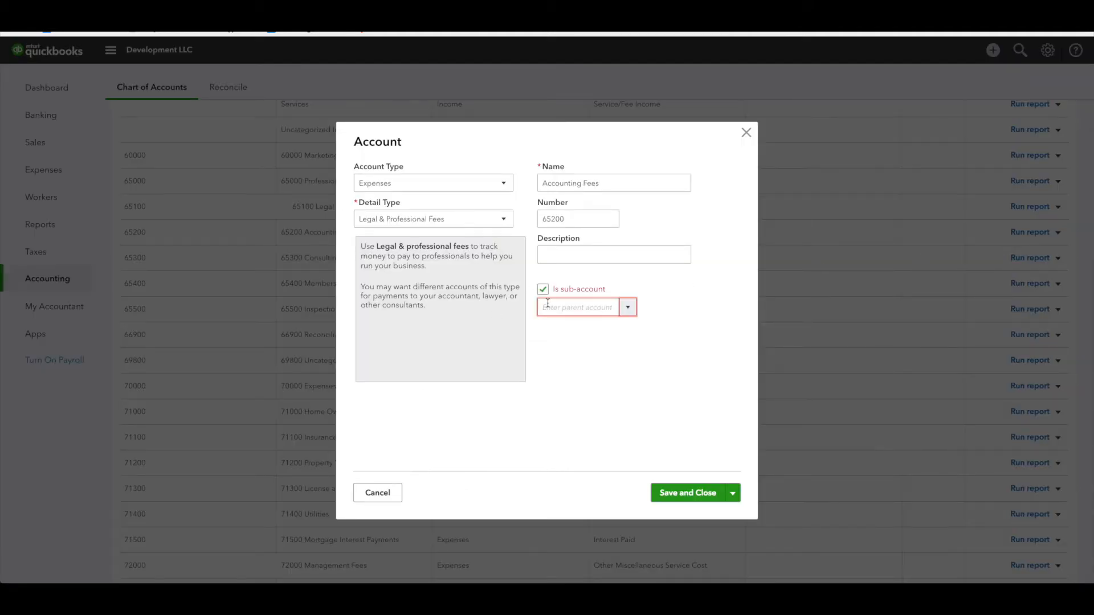
{"action": "left_click", "coordinate": [547, 303]}
{"action": "type", "text": "prof"}
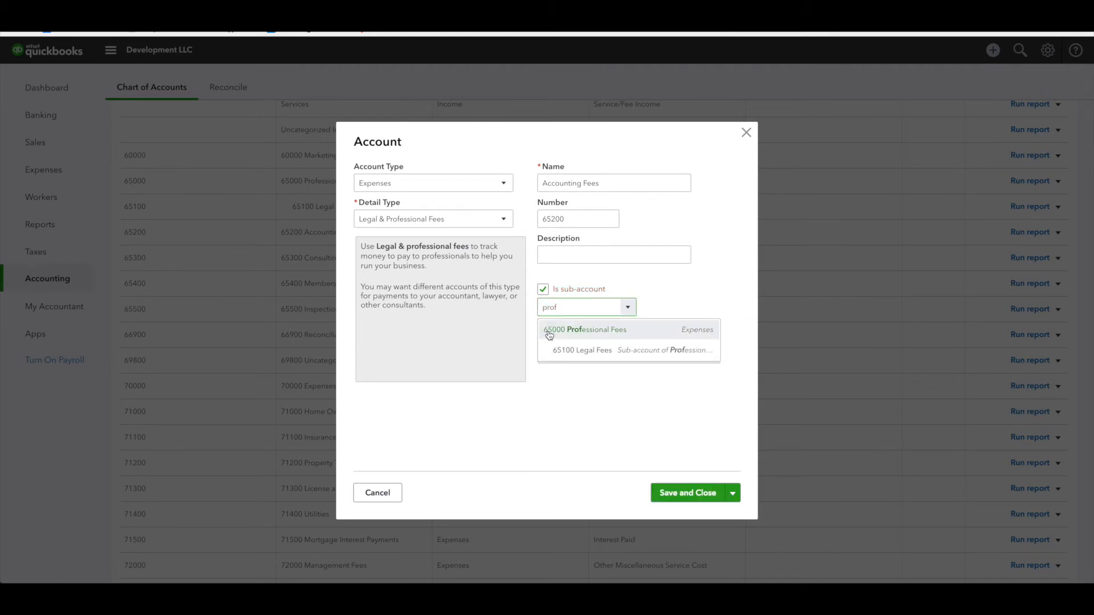
{"action": "left_click", "coordinate": [586, 330]}
{"action": "left_click", "coordinate": [686, 491]}
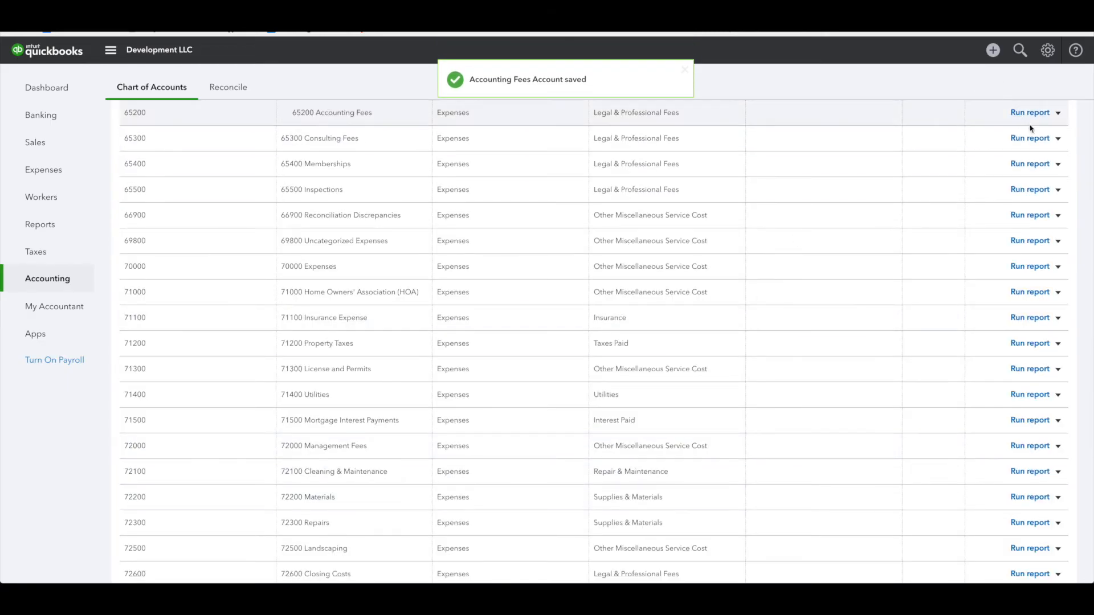
- Make the 65300 Consulting Fees account a sub-account of 65000 Professional Fees and save it
{"action": "left_click", "coordinate": [1058, 139]}
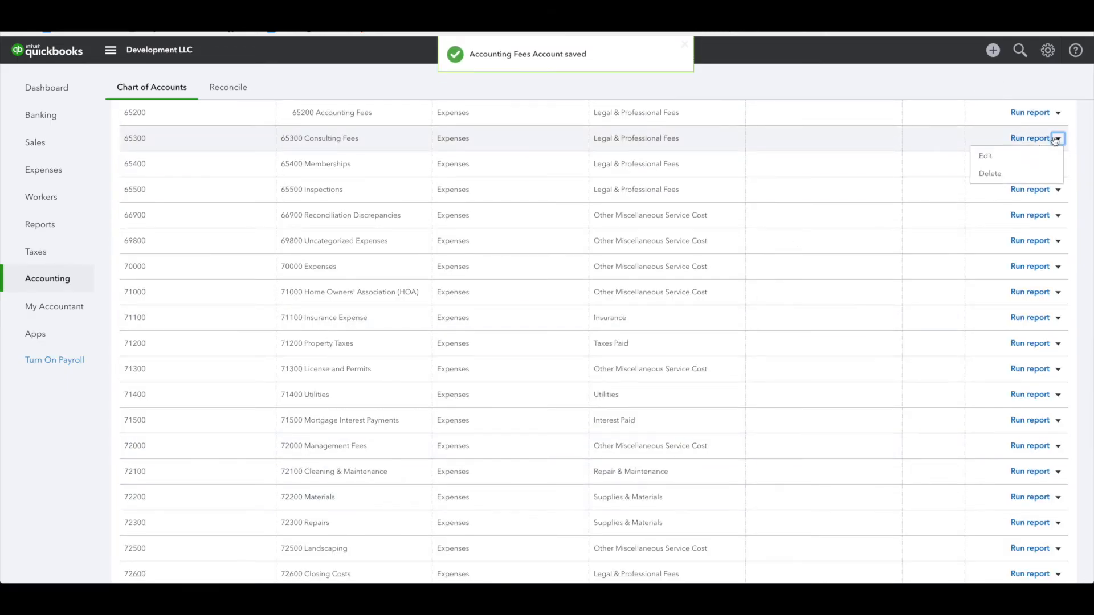
{"action": "left_click", "coordinate": [1009, 156]}
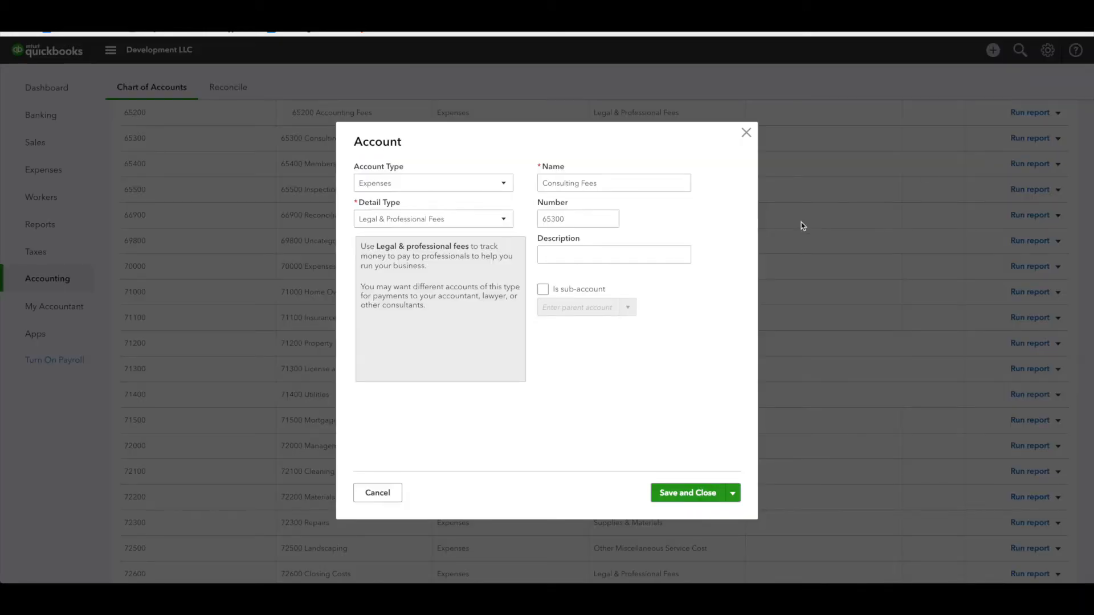
{"action": "left_click", "coordinate": [543, 290]}
{"action": "left_click", "coordinate": [548, 308]}
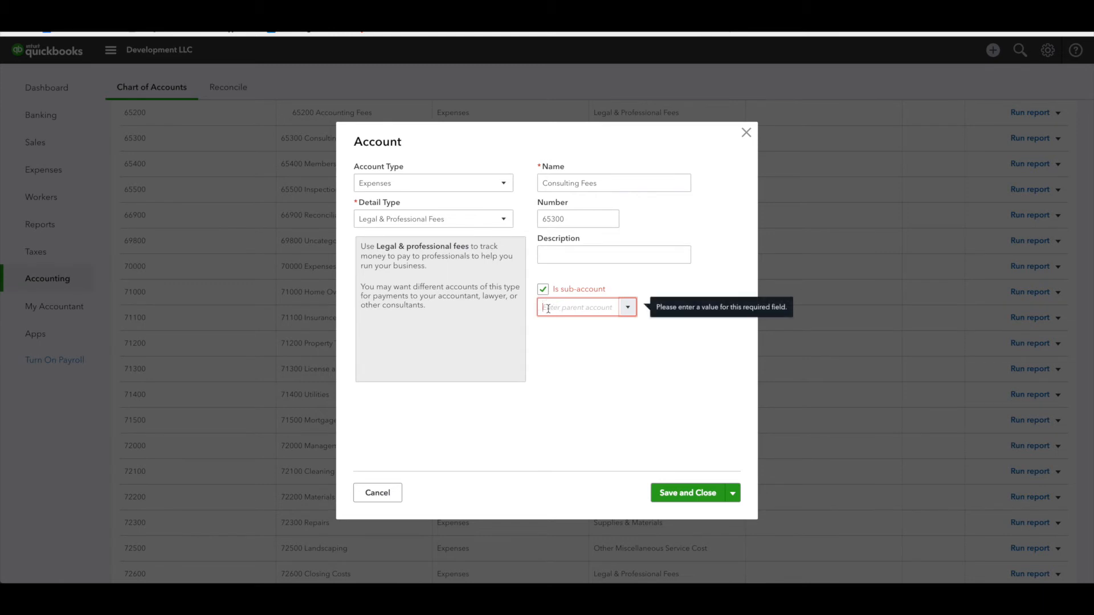
{"action": "type", "text": "prof"}
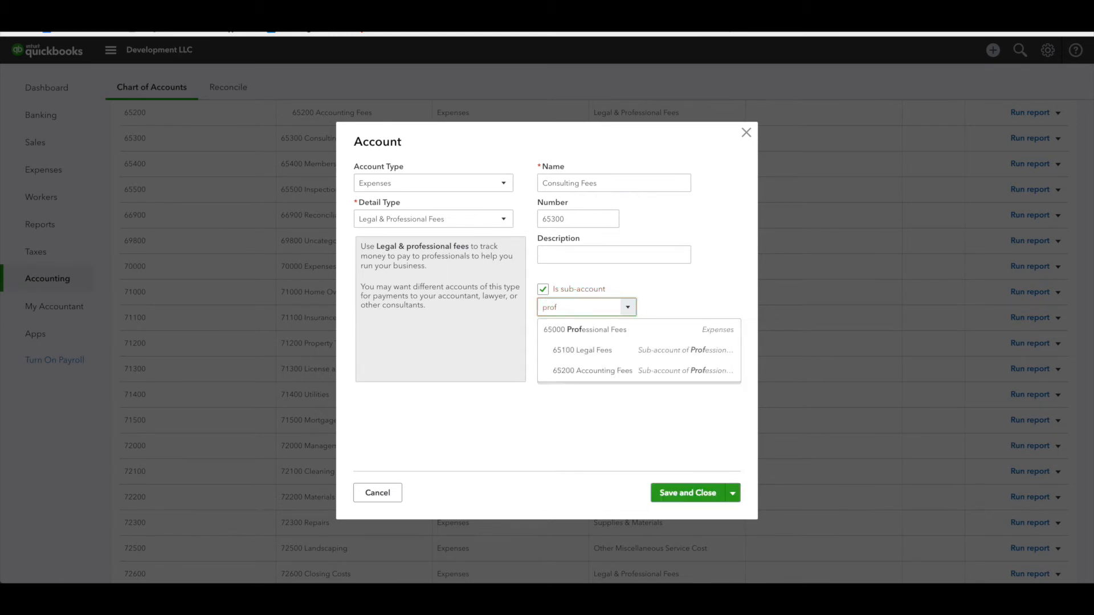
{"action": "left_click", "coordinate": [587, 334]}
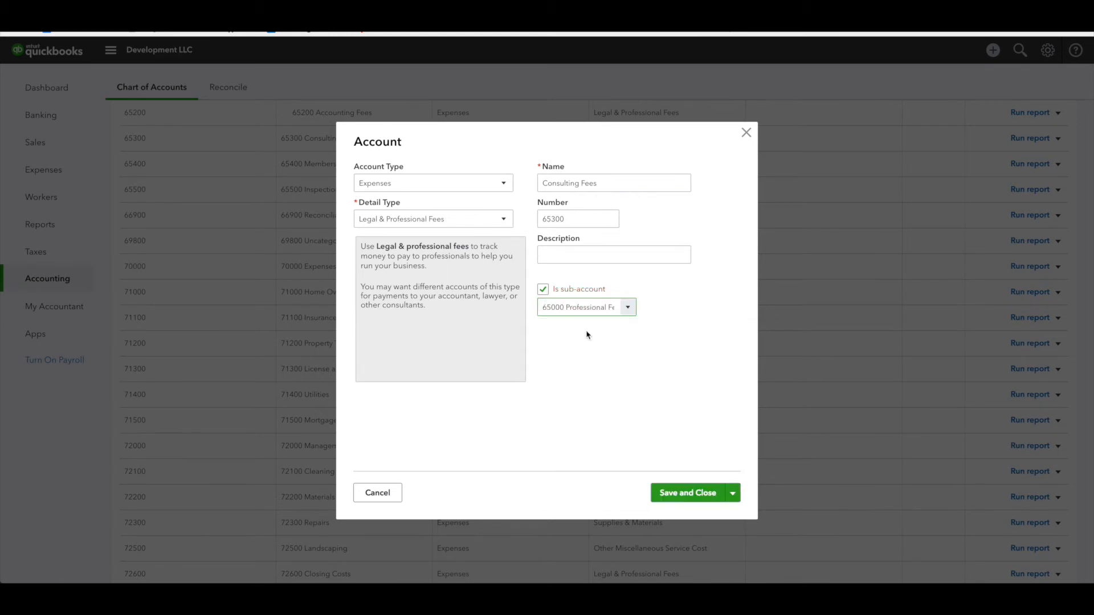
{"action": "left_click", "coordinate": [678, 500]}
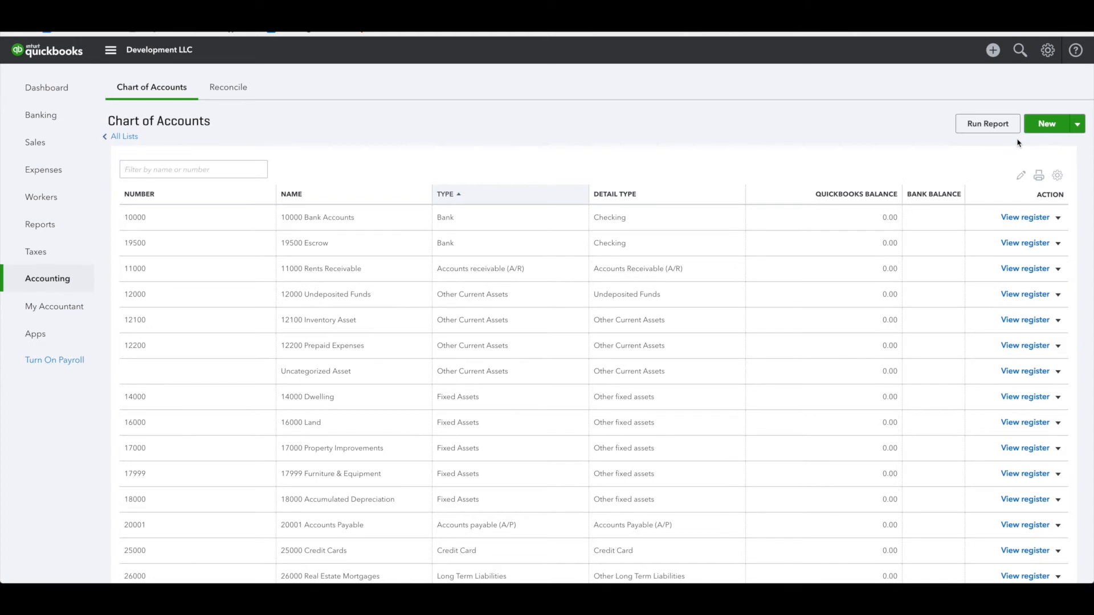
- Add a new Bank account with detail type Checking, name Checking and number 10100, and save it
{"action": "left_click", "coordinate": [1047, 124]}
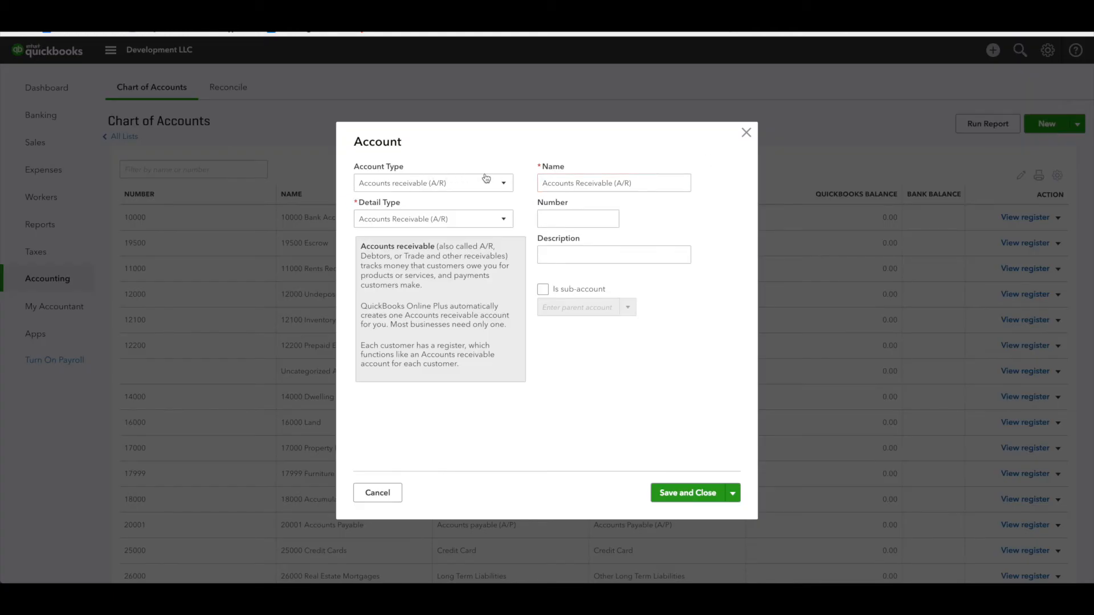
{"action": "left_click", "coordinate": [497, 187]}
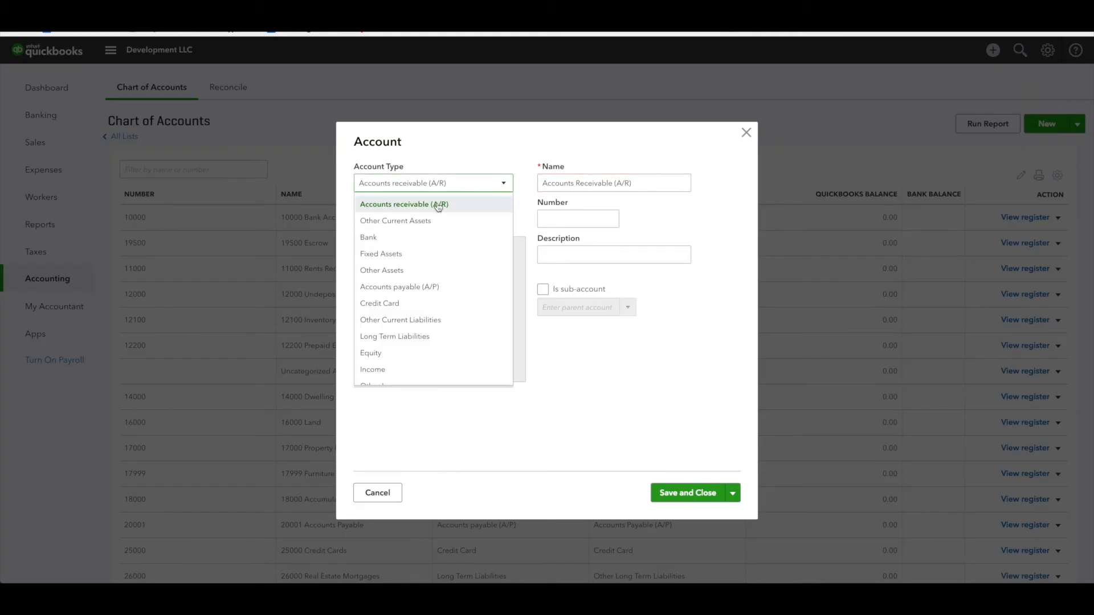
{"action": "left_click", "coordinate": [372, 238]}
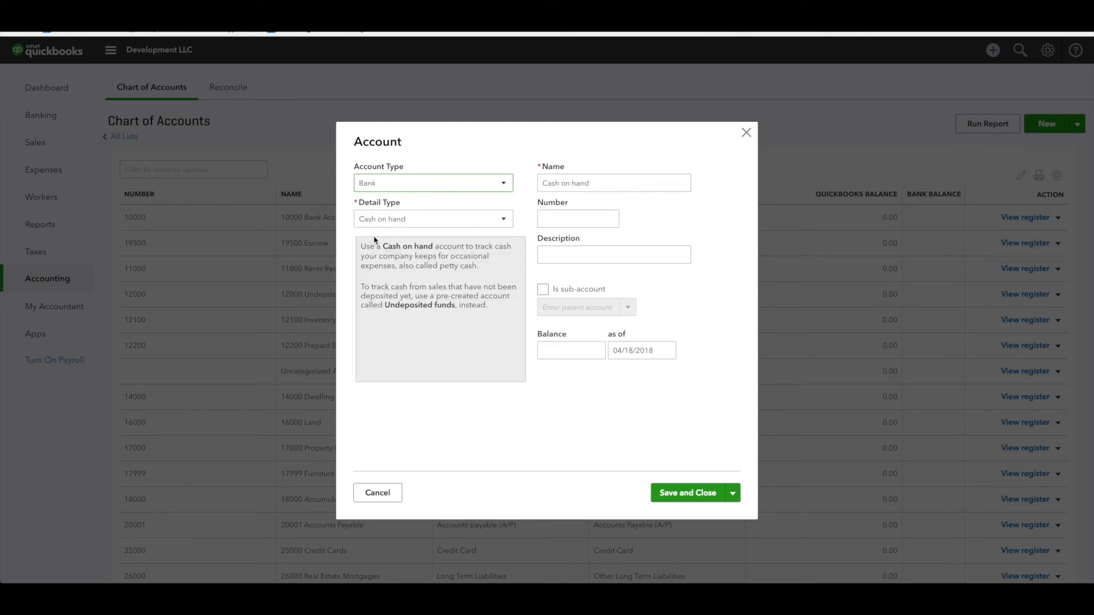
{"action": "left_click", "coordinate": [398, 225]}
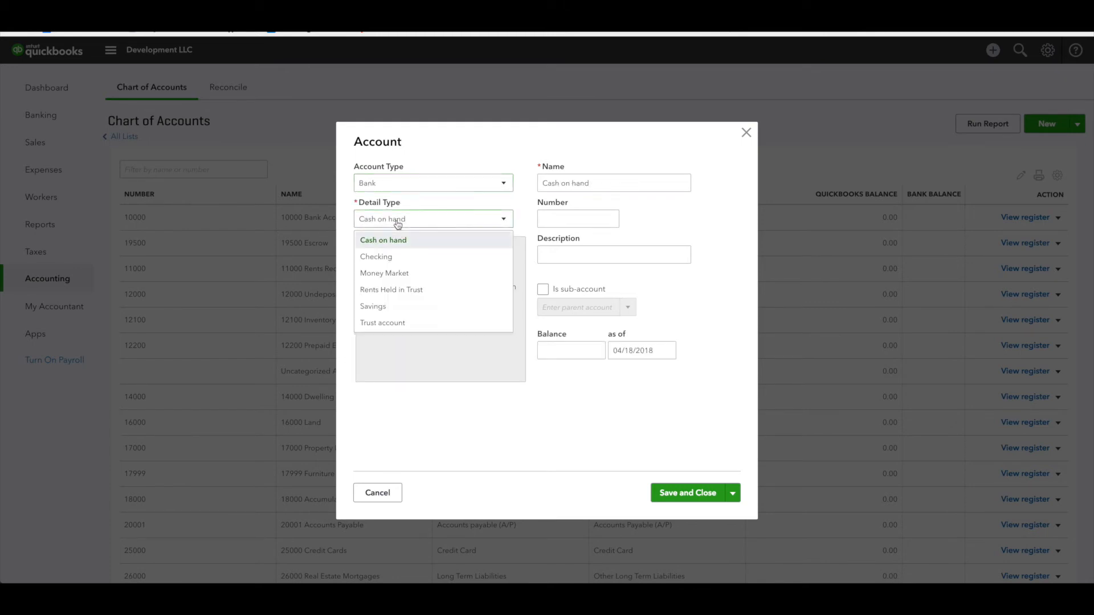
{"action": "left_click", "coordinate": [391, 257]}
{"action": "double_click", "coordinate": [574, 184]}
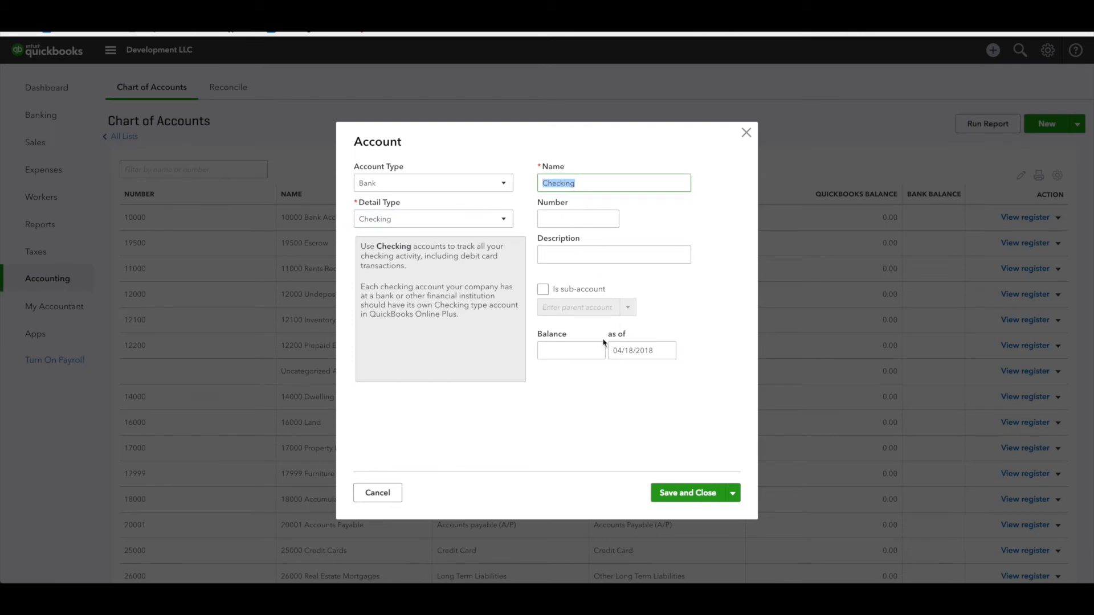
{"action": "left_click", "coordinate": [578, 217]}
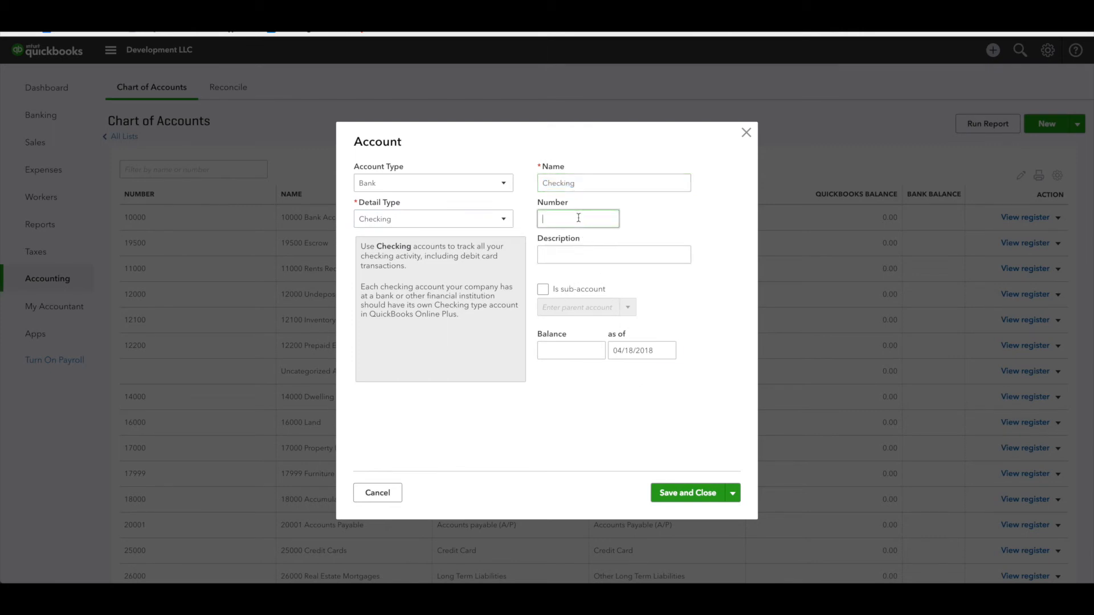
{"action": "type", "text": "10100"}
{"action": "left_click", "coordinate": [710, 496]}
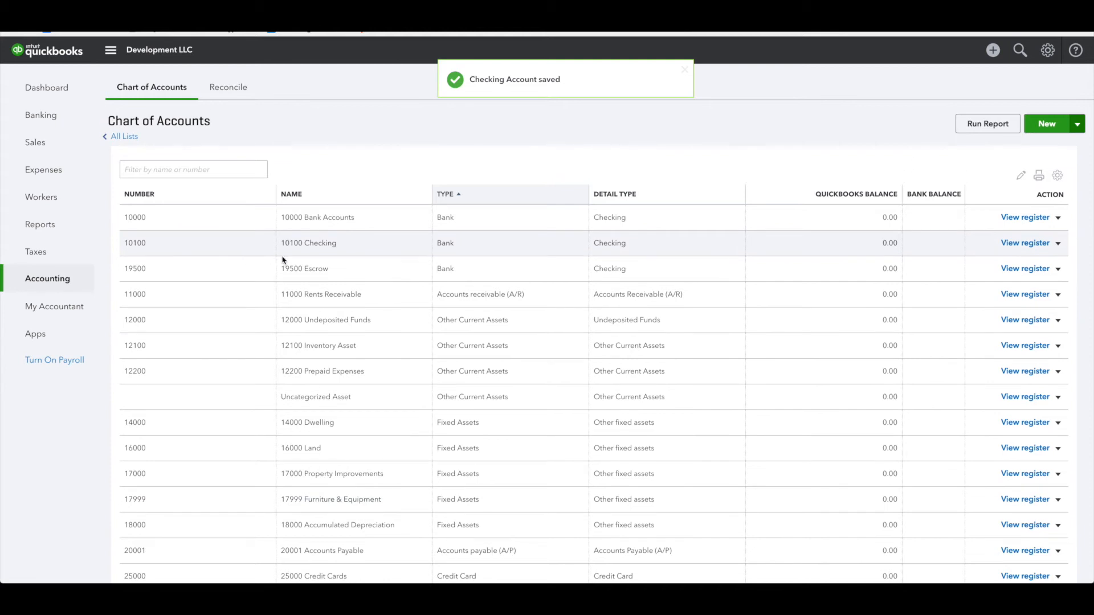
- Start a new account with the Fixed Assets account type and the Buildings detail type
{"action": "scroll", "coordinate": [283, 260], "scroll_direction": "down", "scroll_amount": 1}
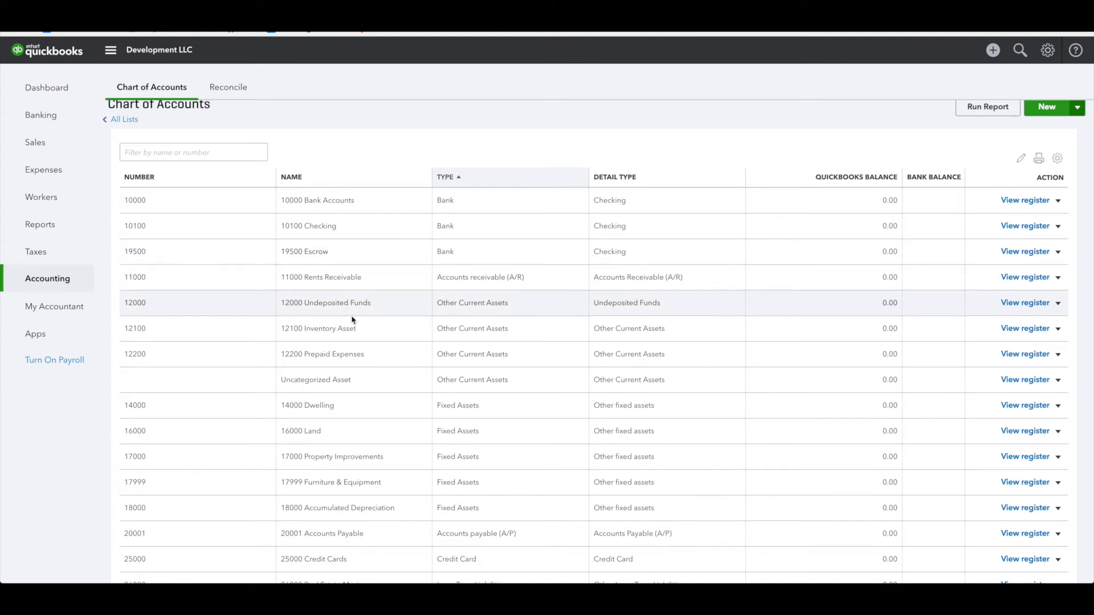
{"action": "scroll", "coordinate": [352, 323], "scroll_direction": "down", "scroll_amount": 1}
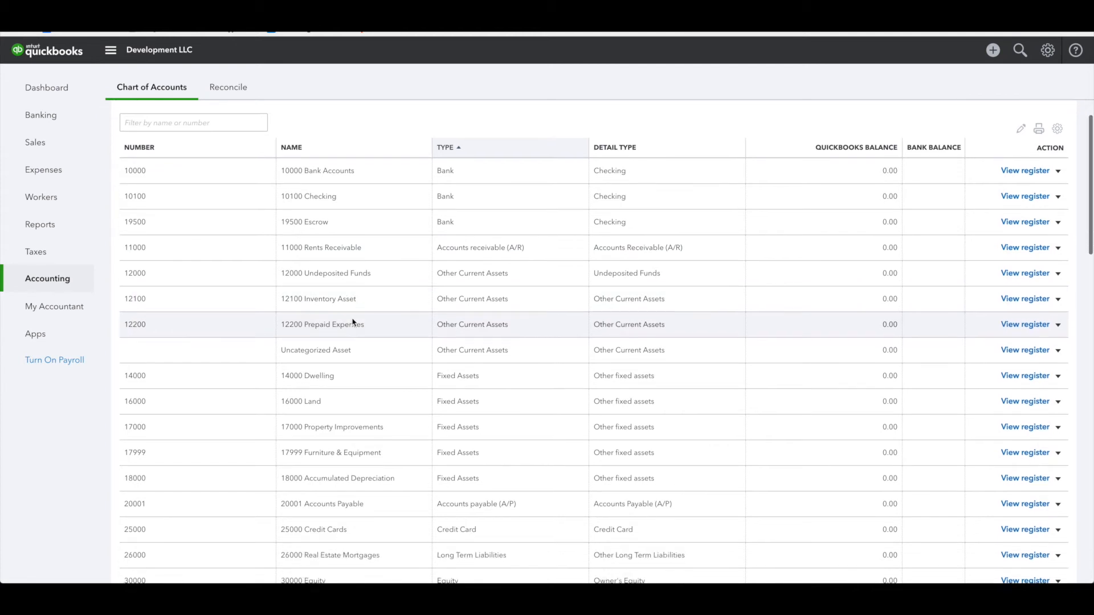
{"action": "scroll", "coordinate": [352, 321], "scroll_direction": "down", "scroll_amount": 2}
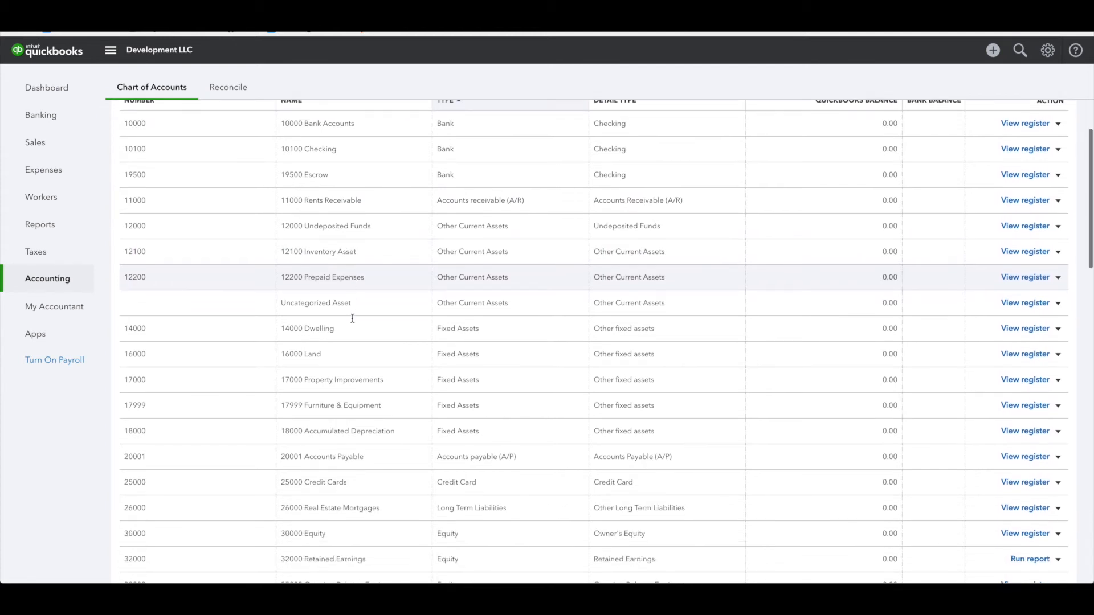
{"action": "scroll", "coordinate": [352, 323], "scroll_direction": "down", "scroll_amount": 2}
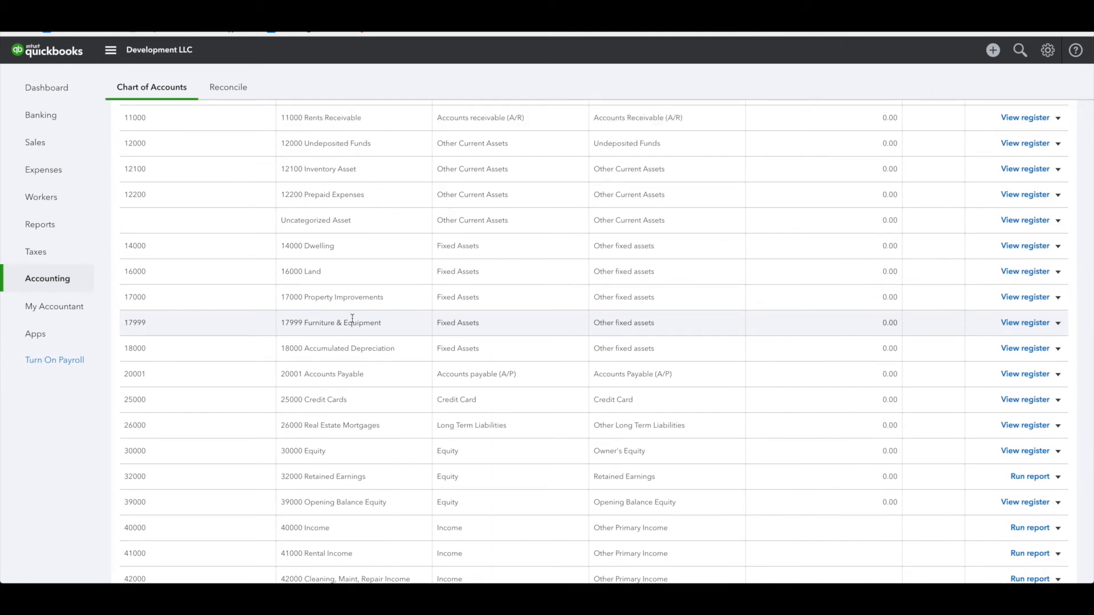
{"action": "scroll", "coordinate": [352, 318], "scroll_direction": "up", "scroll_amount": 3}
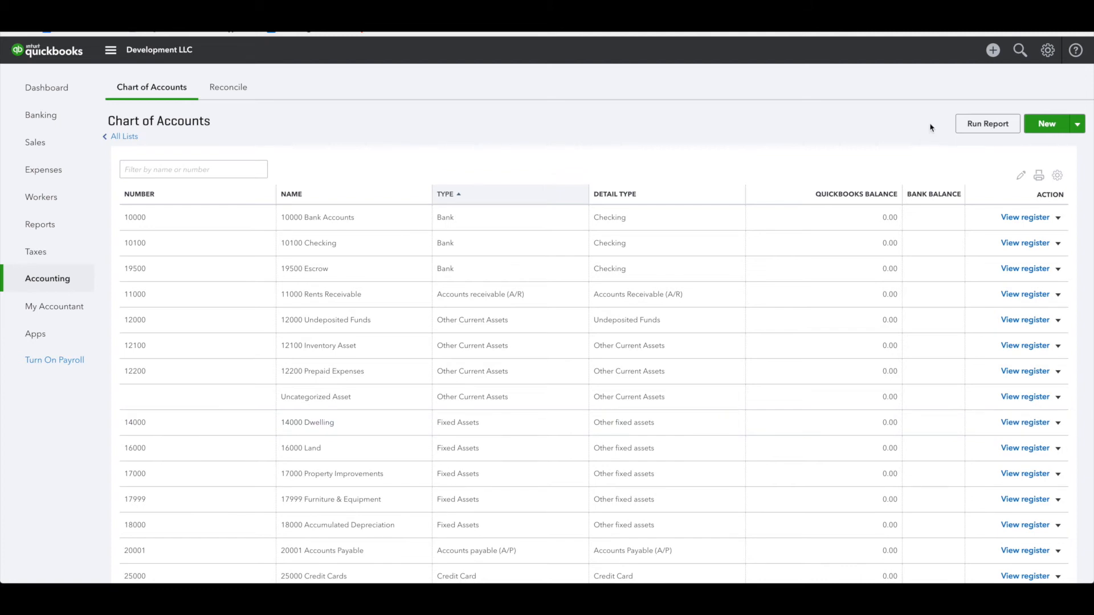
{"action": "left_click", "coordinate": [1050, 121]}
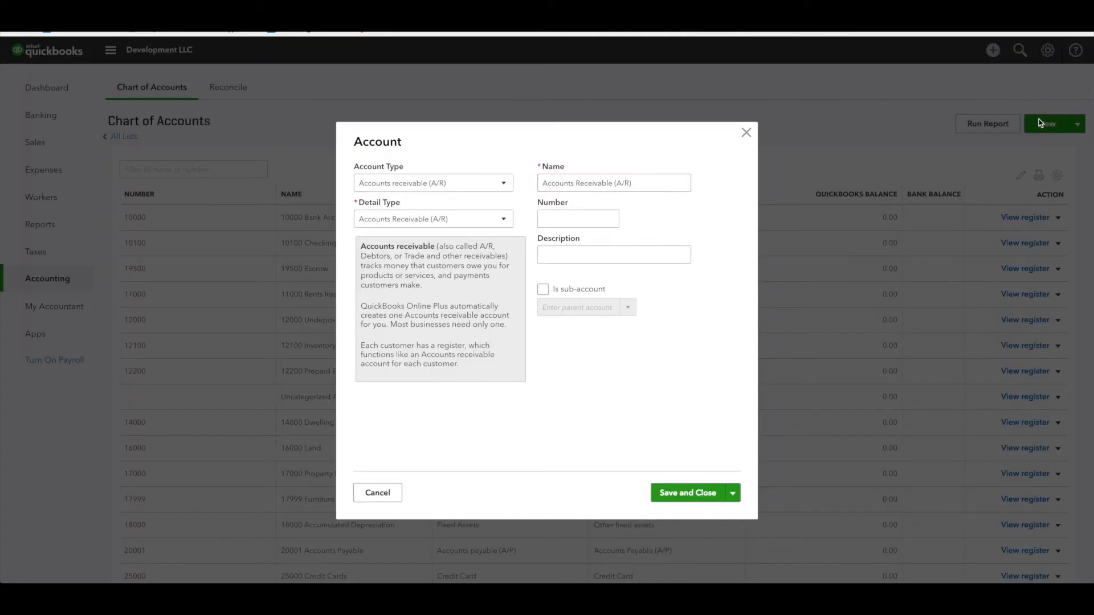
{"action": "left_click", "coordinate": [464, 191]}
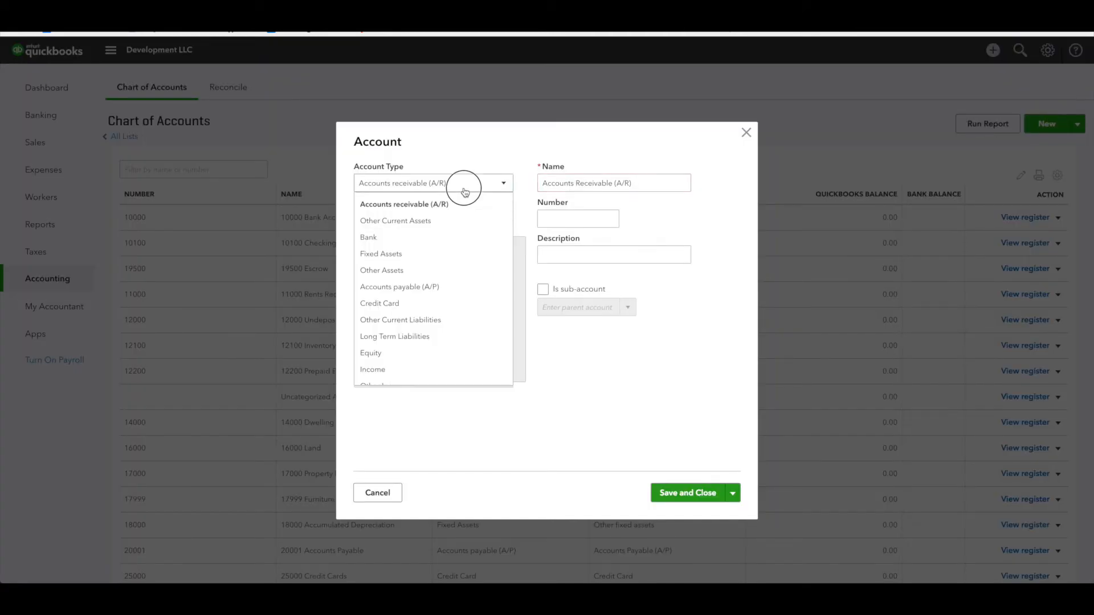
{"action": "left_click", "coordinate": [426, 253]}
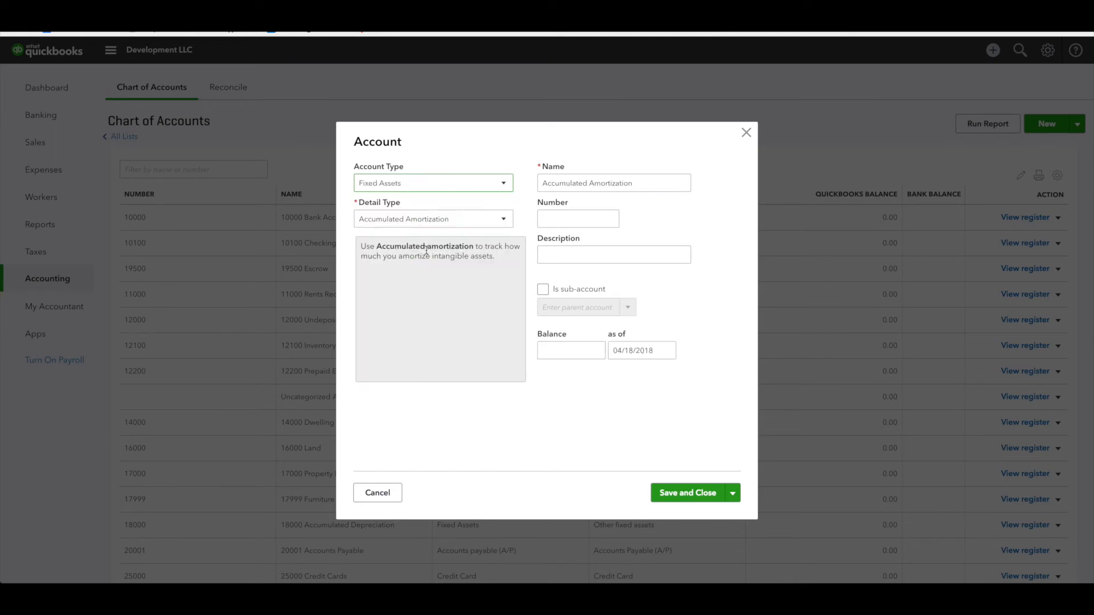
{"action": "left_click", "coordinate": [446, 221]}
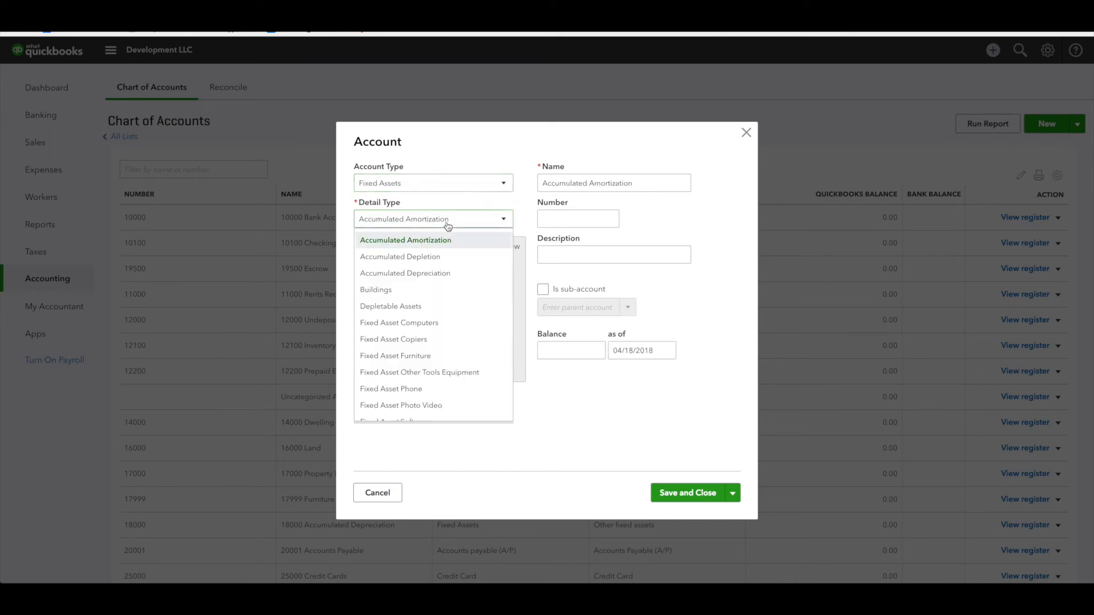
{"action": "left_click", "coordinate": [413, 292]}
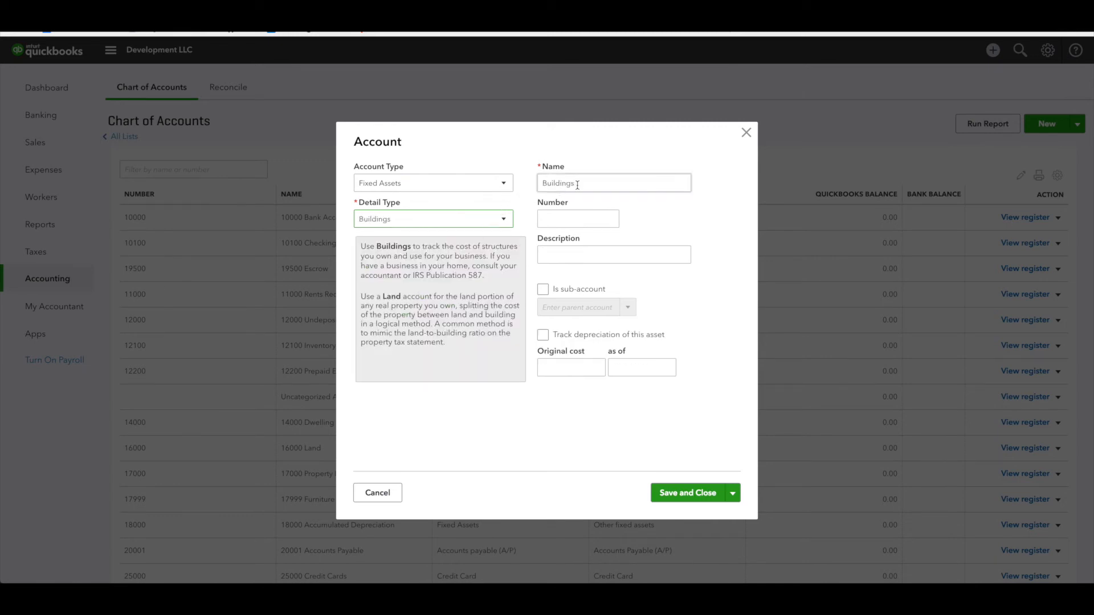
- Make the new buildings account a sub-account of 14000 Dwelling
{"action": "left_click", "coordinate": [543, 289]}
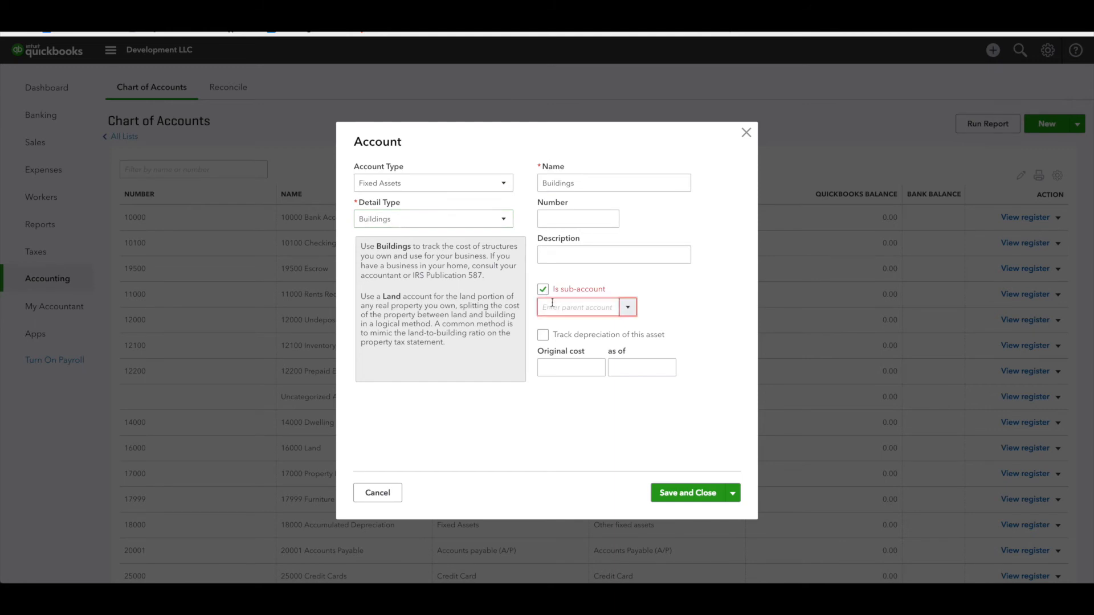
{"action": "left_click", "coordinate": [553, 306]}
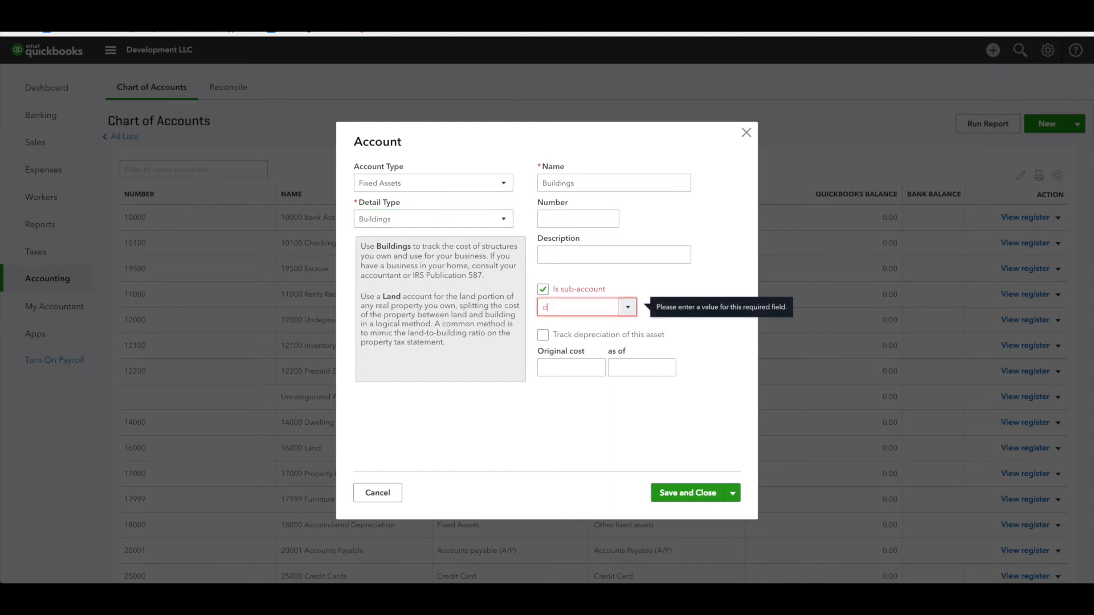
{"action": "type", "text": "dwe"}
{"action": "left_click", "coordinate": [579, 330]}
- Replace the new buildings account's default name with Property A
{"action": "left_click", "coordinate": [590, 184]}
{"action": "left_click", "coordinate": [543, 188]}
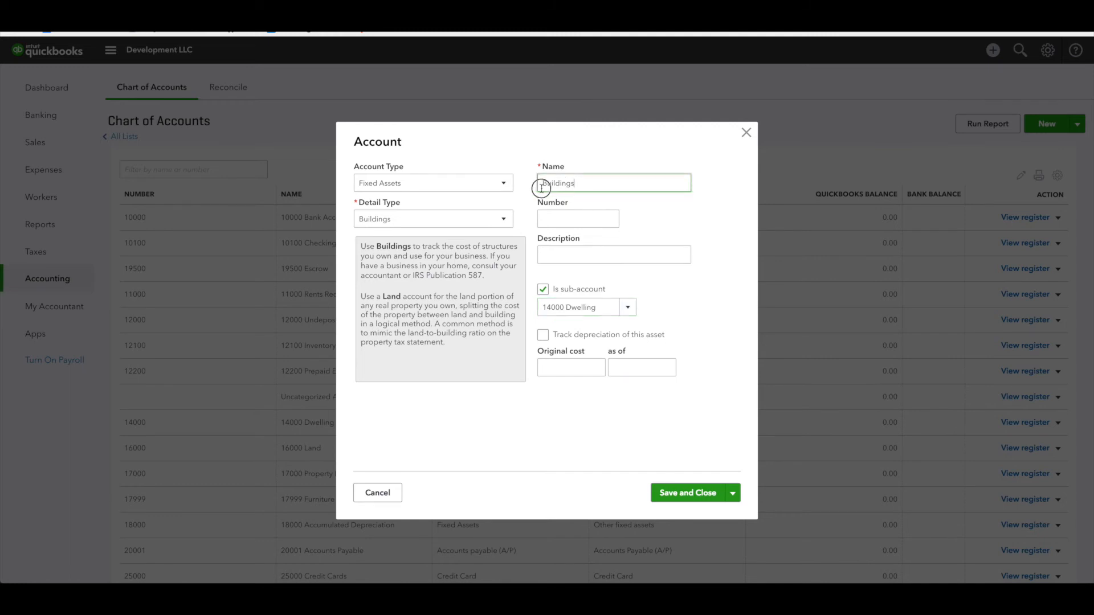
{"action": "key", "text": "BackSpace"}
{"action": "key", "text": "BackSpace"}
{"action": "key", "text": "BackSpace"}
{"action": "key", "text": "BackSpace"}
{"action": "key", "text": "BackSpace"}
{"action": "key", "text": "BackSpace"}
{"action": "key", "text": "BackSpace"}
{"action": "key", "text": "BackSpace"}
{"action": "type", "text": "Property A"}
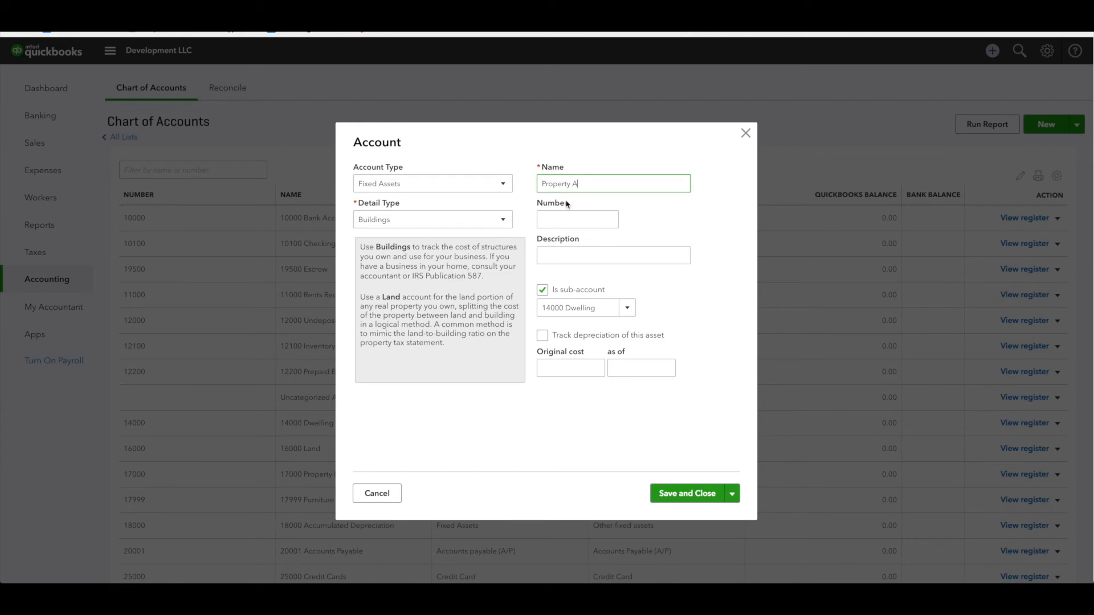
- Give the Property A account number 14010, then save it and open another new account form
{"action": "left_click", "coordinate": [568, 222]}
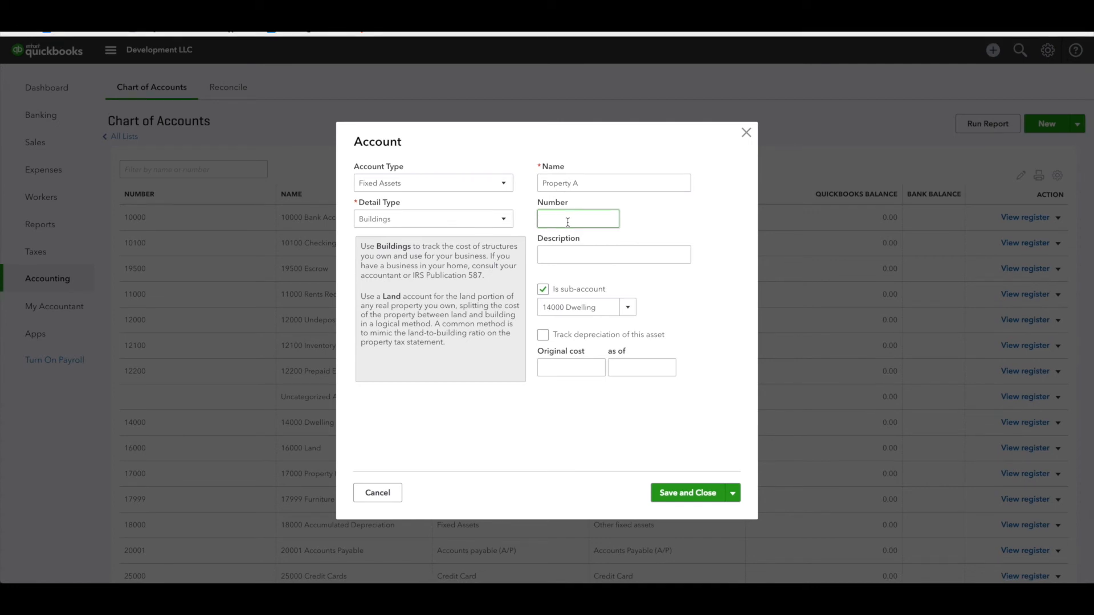
{"action": "type", "text": "14010"}
{"action": "left_click", "coordinate": [734, 496]}
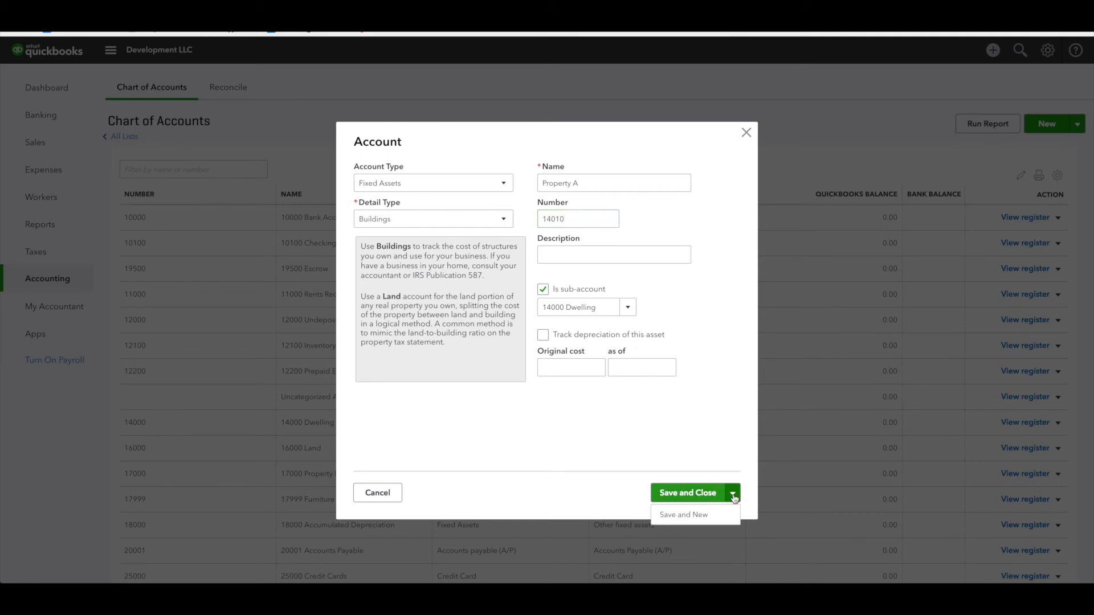
{"action": "left_click", "coordinate": [700, 515]}
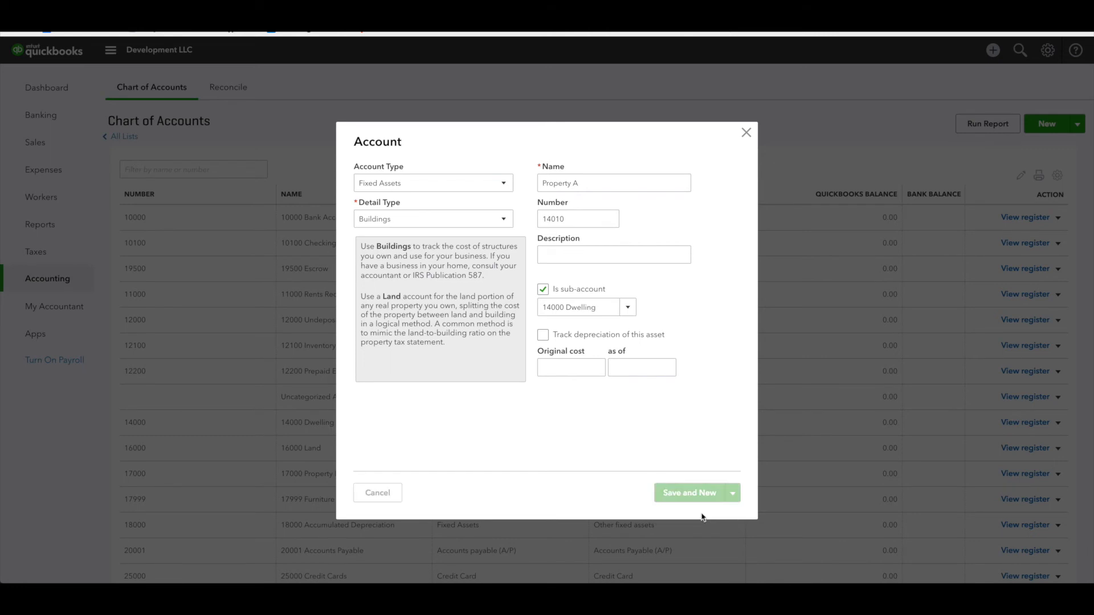
- Set the new account's type to Fixed Assets and its detail type to Land
{"action": "left_click", "coordinate": [506, 187]}
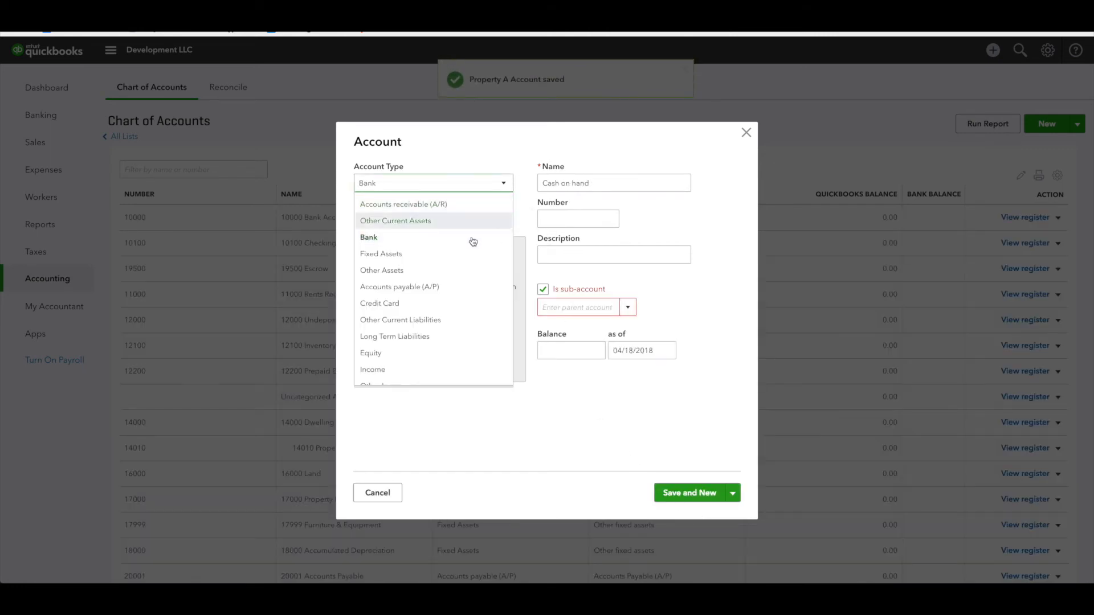
{"action": "left_click", "coordinate": [417, 256]}
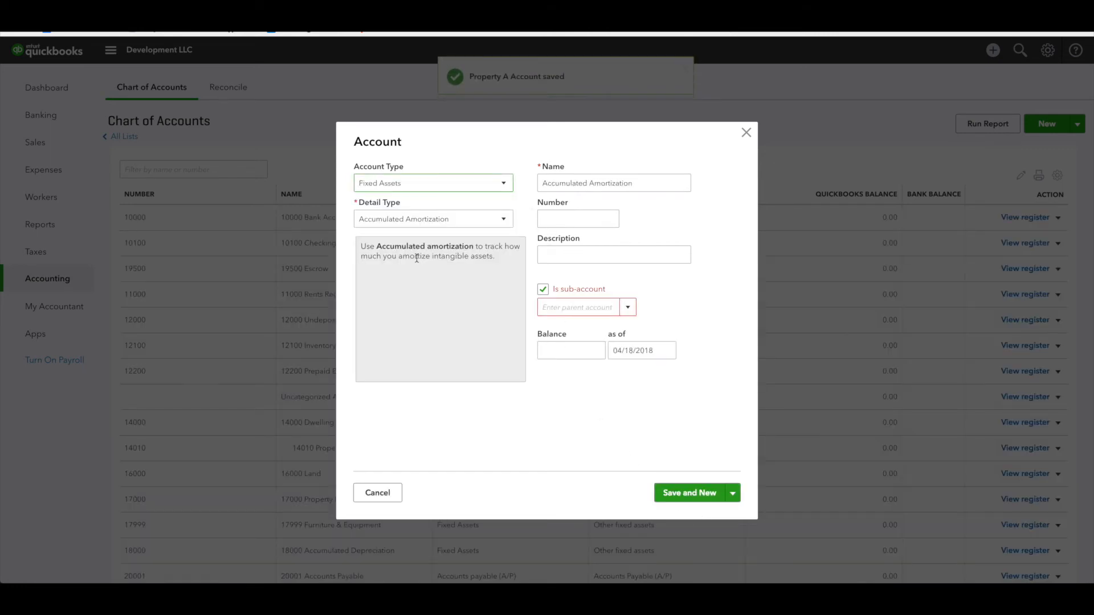
{"action": "left_click", "coordinate": [410, 222]}
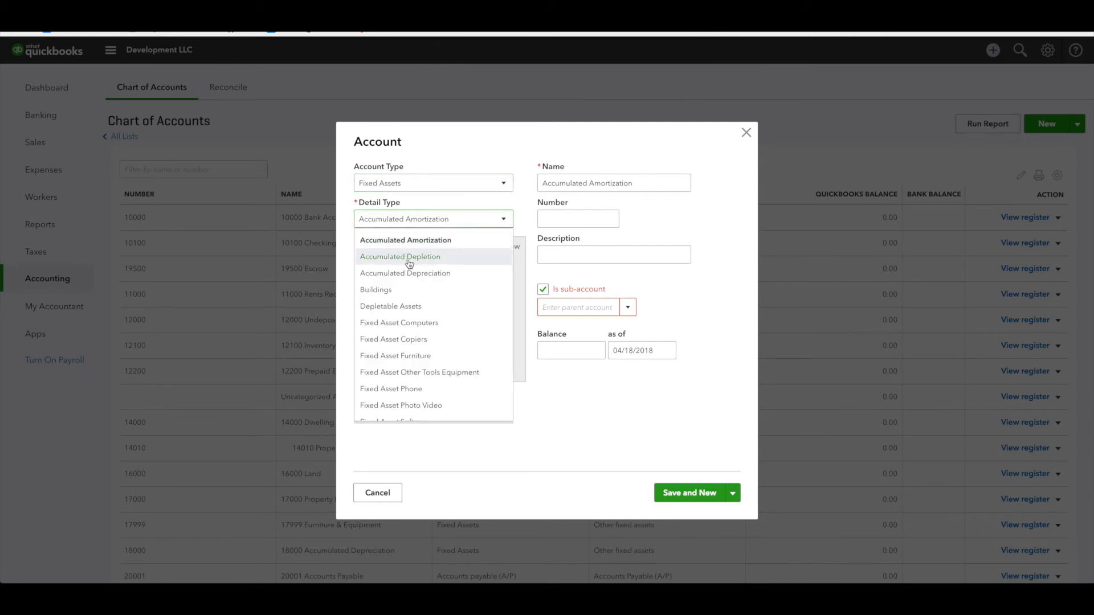
{"action": "scroll", "coordinate": [408, 281], "scroll_direction": "down", "scroll_amount": 2}
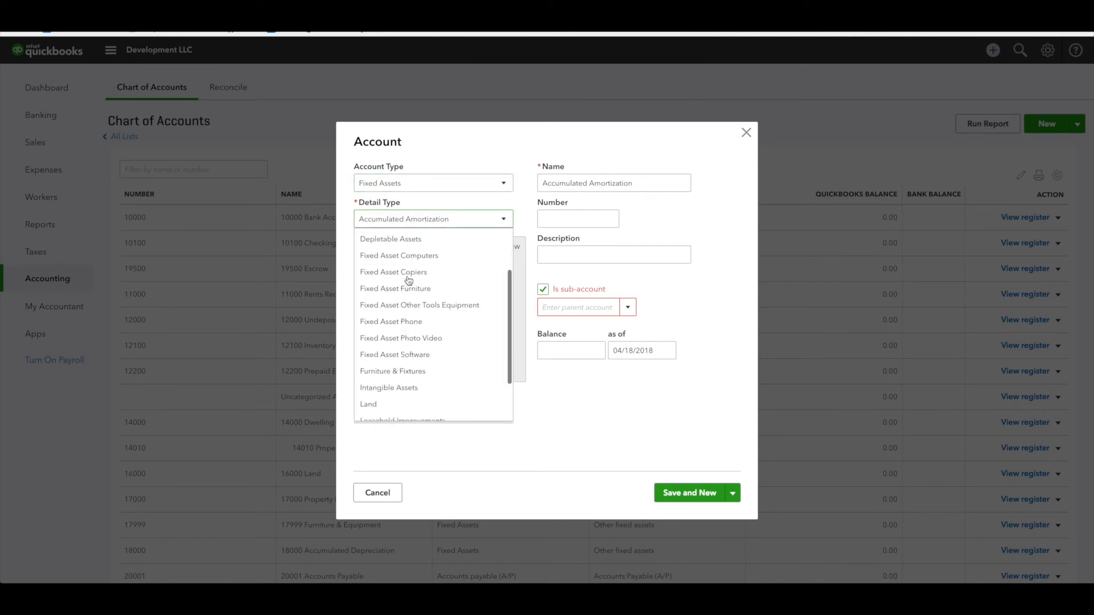
{"action": "left_click", "coordinate": [424, 404]}
- Name the new land account Property A and give it account number 16010
{"action": "left_click", "coordinate": [562, 183]}
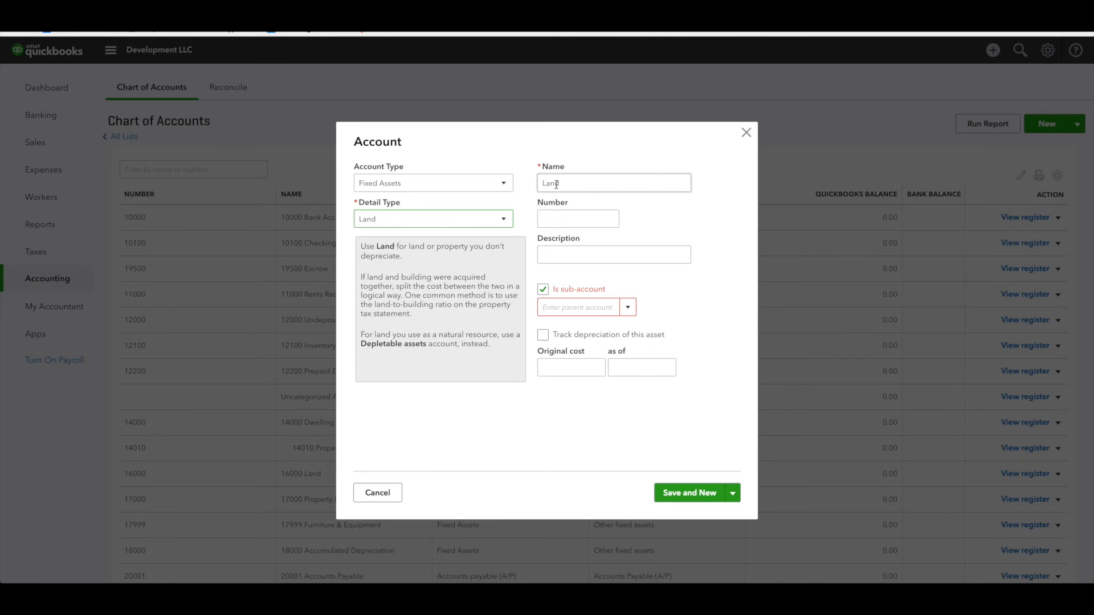
{"action": "left_click_drag", "start_coordinate": [561, 183], "coordinate": [538, 183]}
{"action": "type", "text": "Proper"}
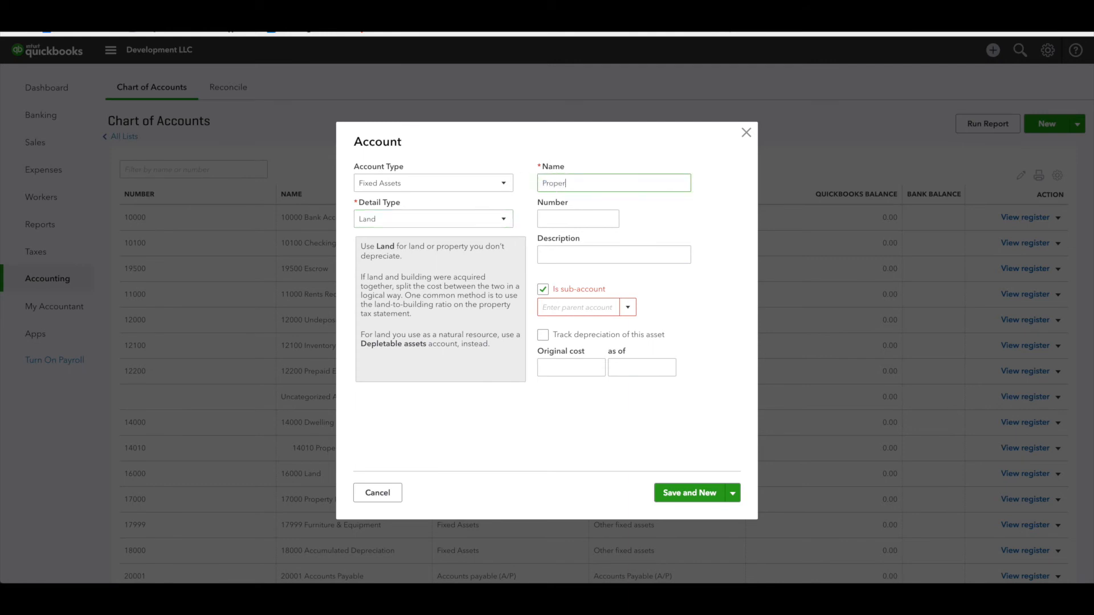
{"action": "type", "text": "ty A"}
{"action": "left_click", "coordinate": [560, 226]}
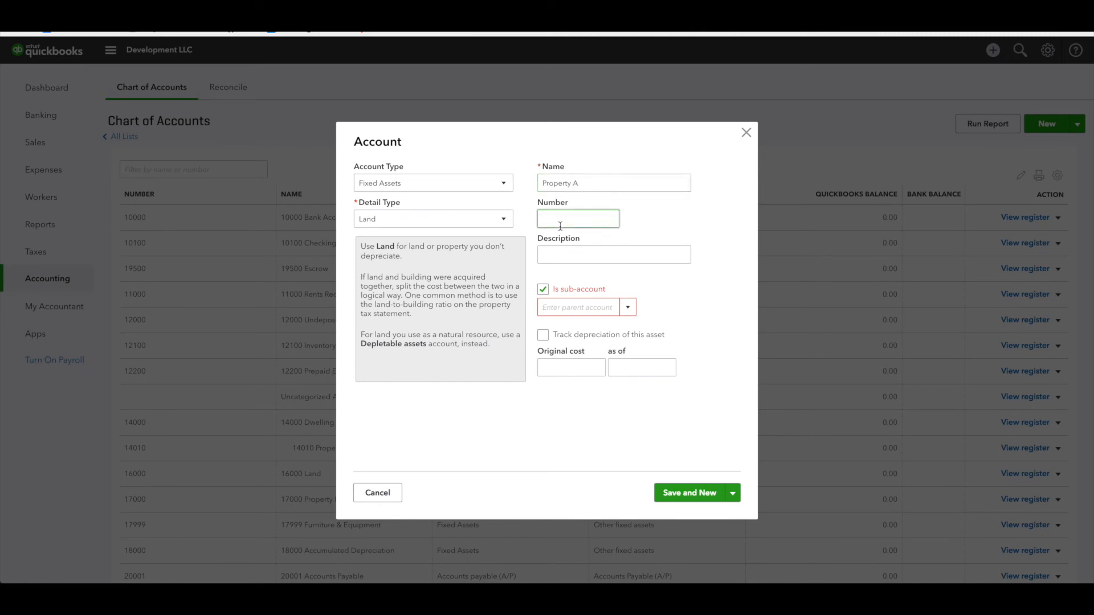
{"action": "type", "text": "16010"}
- Make the land account a sub-account of 16000 Land, then save it and open another new account form
{"action": "left_click", "coordinate": [574, 310]}
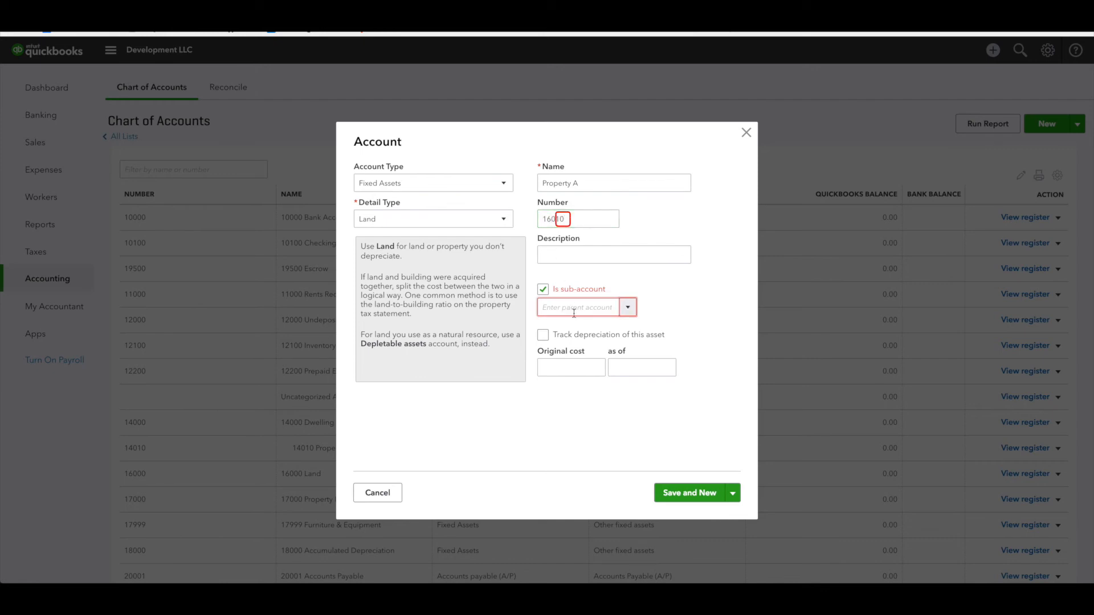
{"action": "type", "text": "lan"}
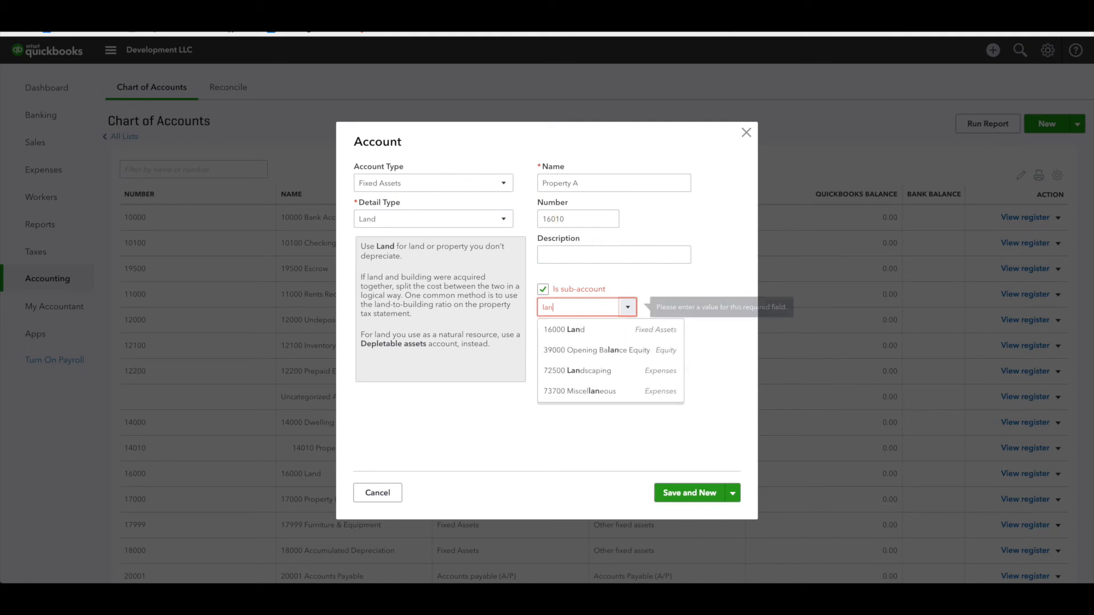
{"action": "left_click", "coordinate": [573, 329]}
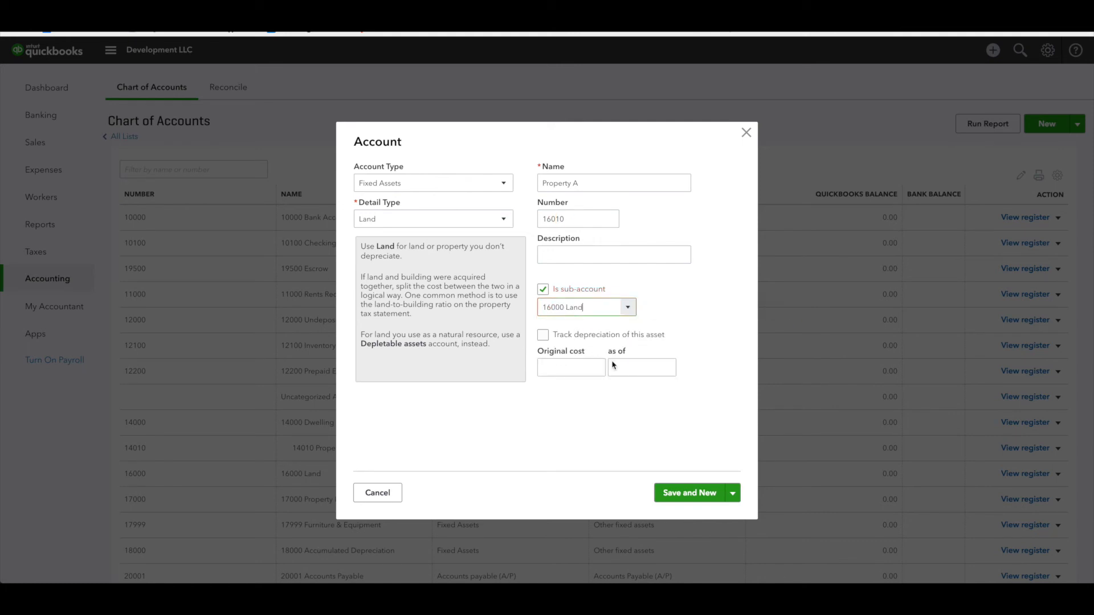
{"action": "left_click", "coordinate": [702, 495]}
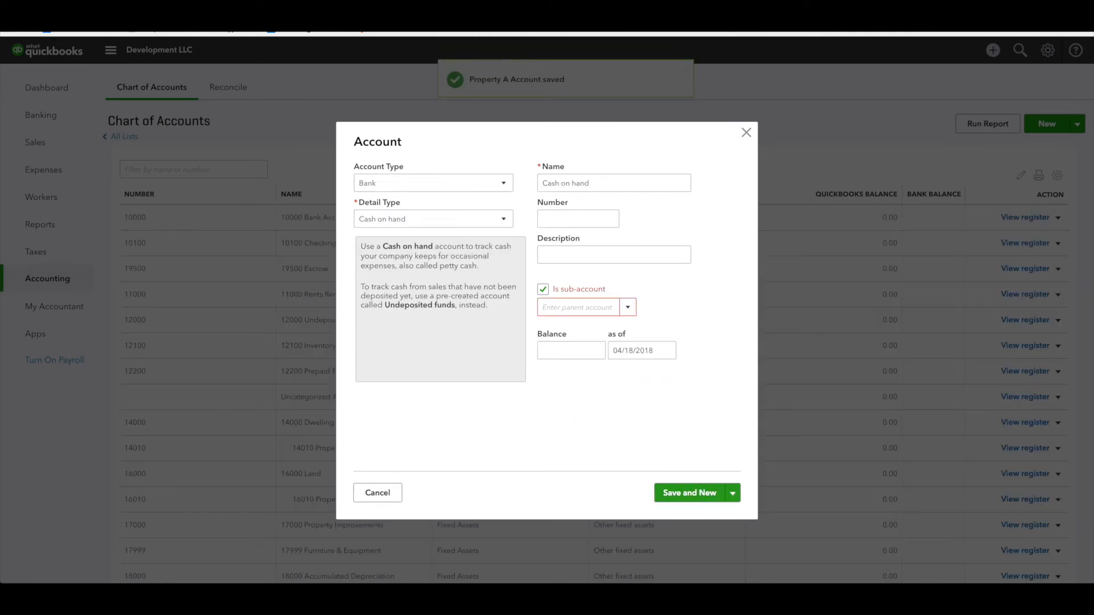
- Set the next new account's type to Fixed Assets and its detail type to Buildings
{"action": "left_click", "coordinate": [398, 184]}
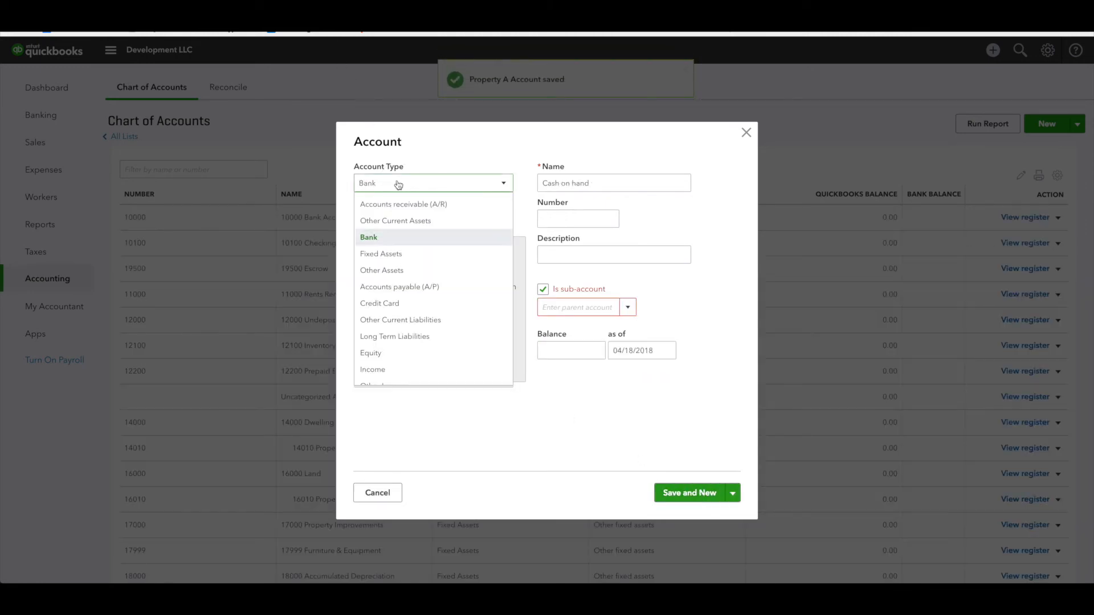
{"action": "left_click", "coordinate": [394, 250]}
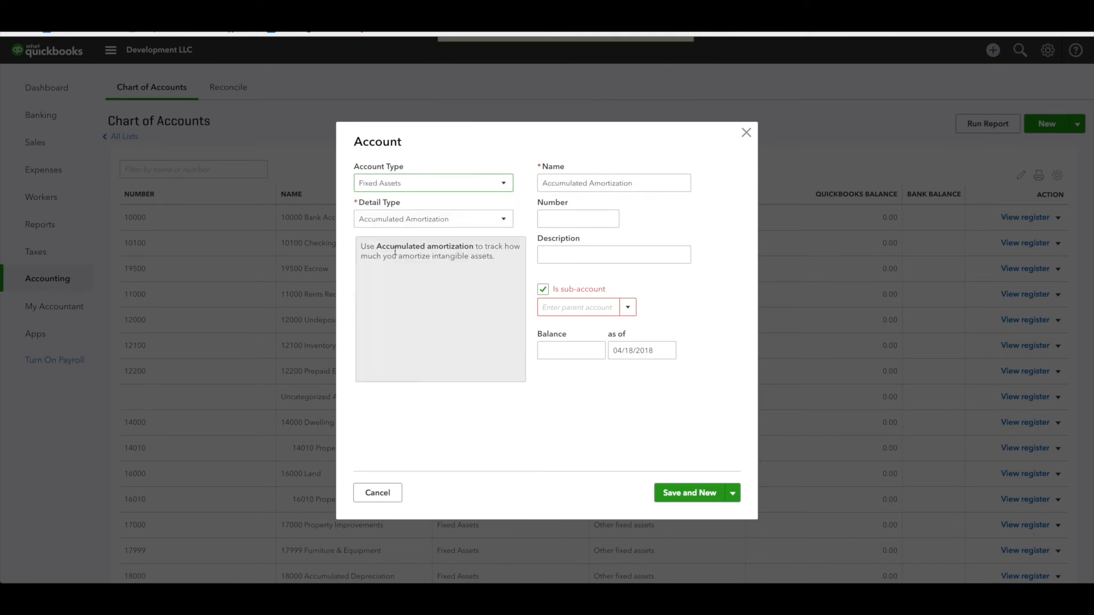
{"action": "left_click", "coordinate": [417, 221]}
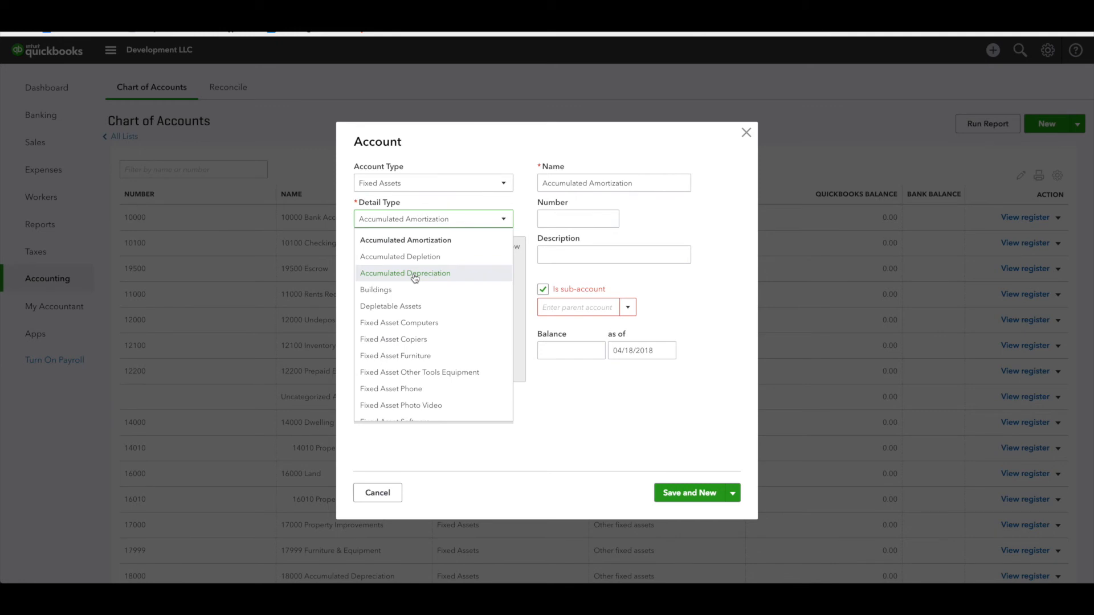
{"action": "scroll", "coordinate": [415, 278], "scroll_direction": "down", "scroll_amount": 1}
{"action": "left_click", "coordinate": [369, 255]}
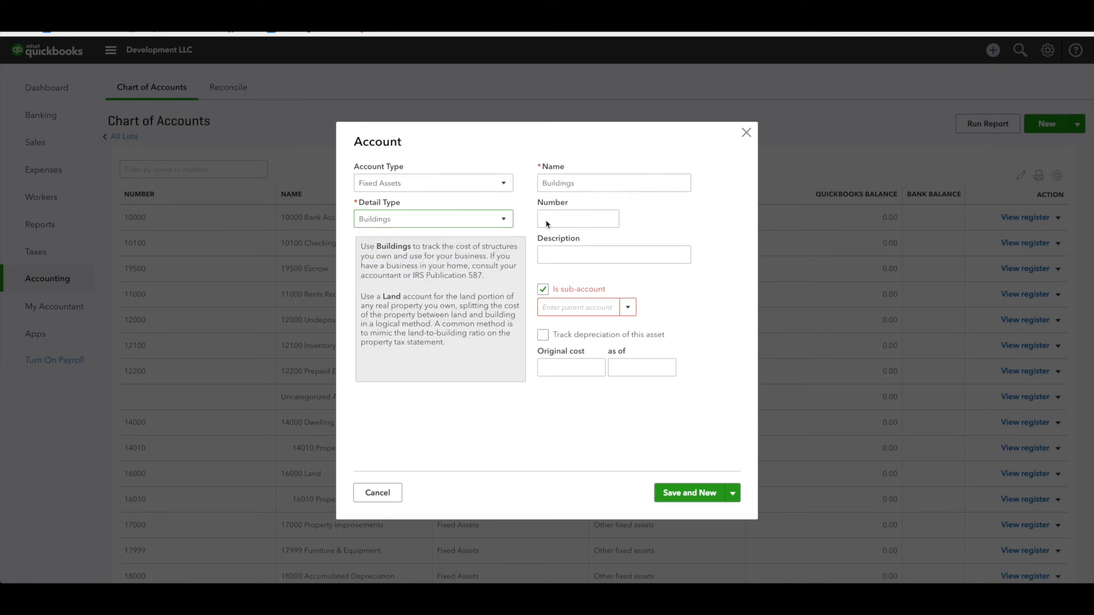
- Make the new buildings account a sub-account of 17000 Property Improvements and give it account number 17010
{"action": "left_click", "coordinate": [570, 305]}
{"action": "type", "text": "prop"}
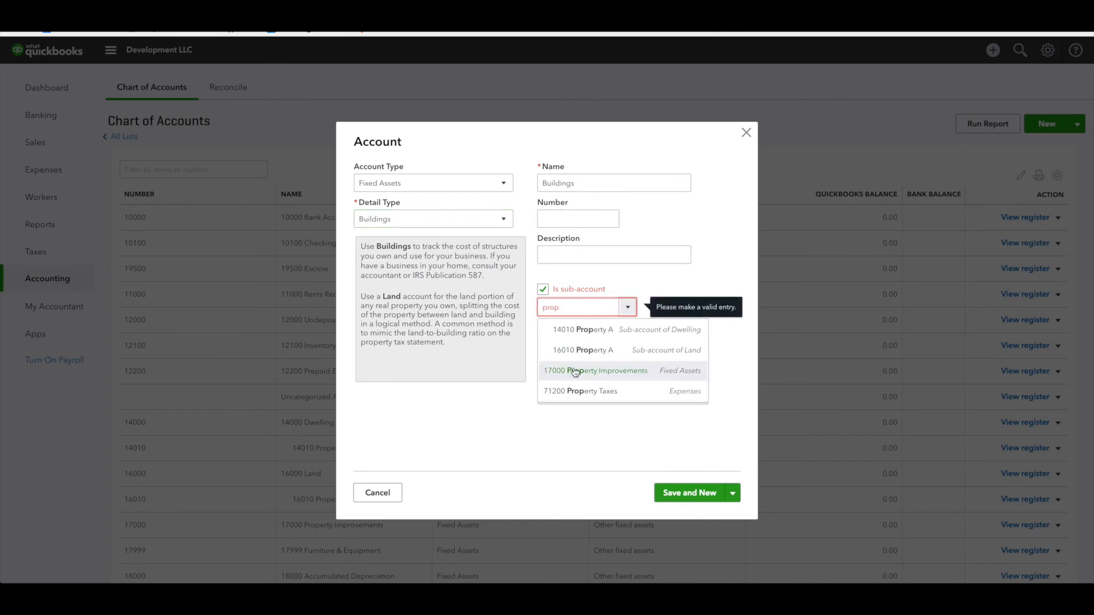
{"action": "left_click", "coordinate": [574, 370]}
{"action": "left_click", "coordinate": [576, 216]}
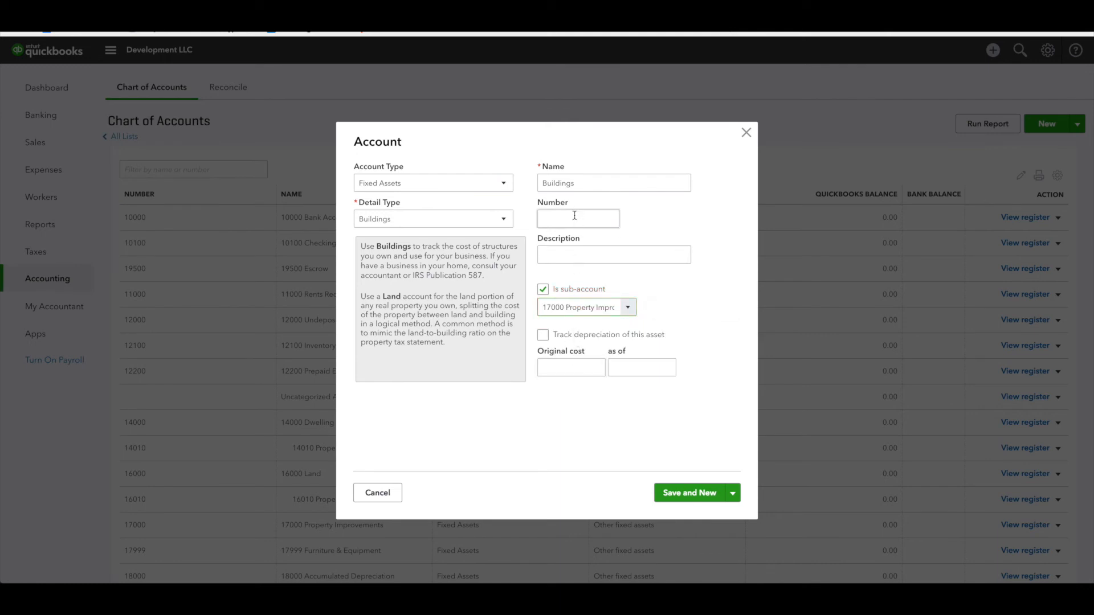
{"action": "type", "text": "17010"}
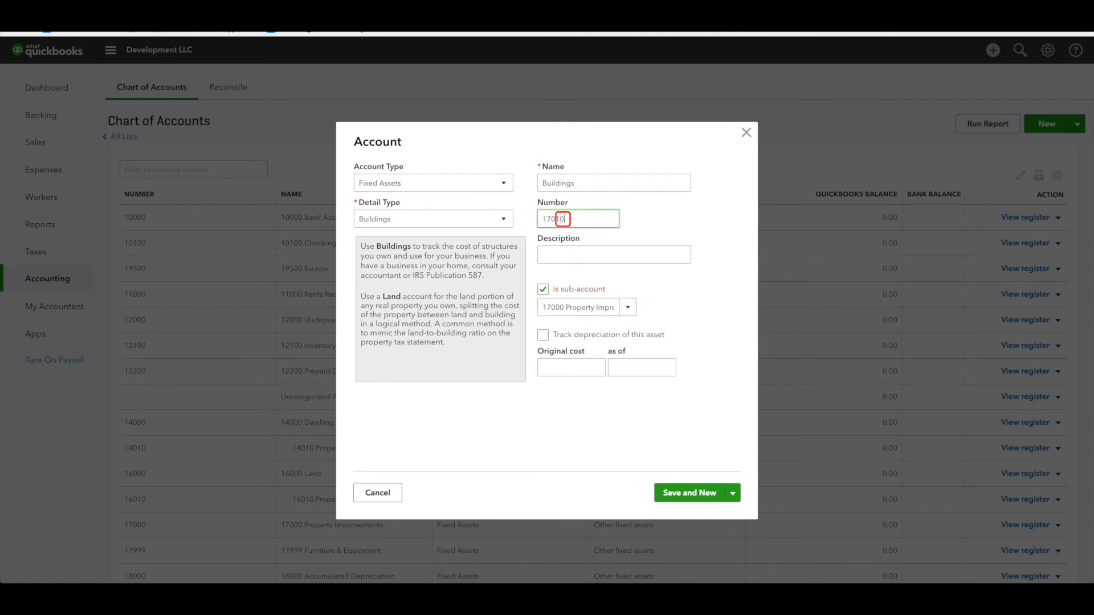
- Replace the default name of account 17010 with Property A, then save the account and close the form
{"action": "left_click", "coordinate": [582, 182]}
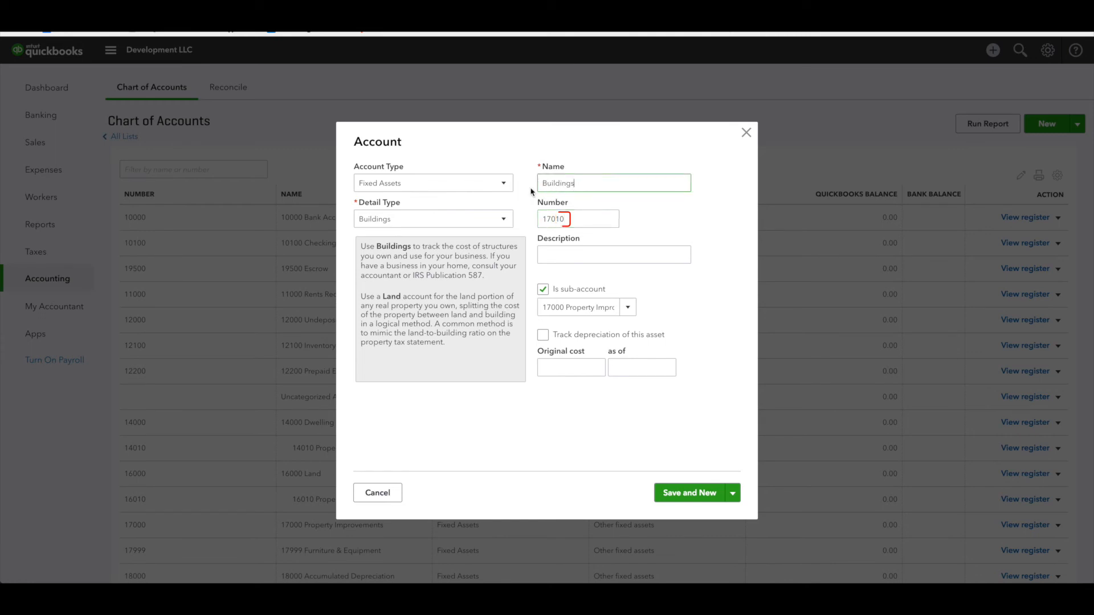
{"action": "key", "text": "BackSpace"}
{"action": "key", "text": "BackSpace"}
{"action": "key", "text": "BackSpace"}
{"action": "key", "text": "BackSpace"}
{"action": "key", "text": "BackSpace"}
{"action": "key", "text": "BackSpace"}
{"action": "key", "text": "BackSpace"}
{"action": "key", "text": "BackSpace"}
{"action": "key", "text": "BackSpace"}
{"action": "type", "text": "Property A"}
{"action": "left_click", "coordinate": [732, 492]}
{"action": "left_click", "coordinate": [708, 516]}
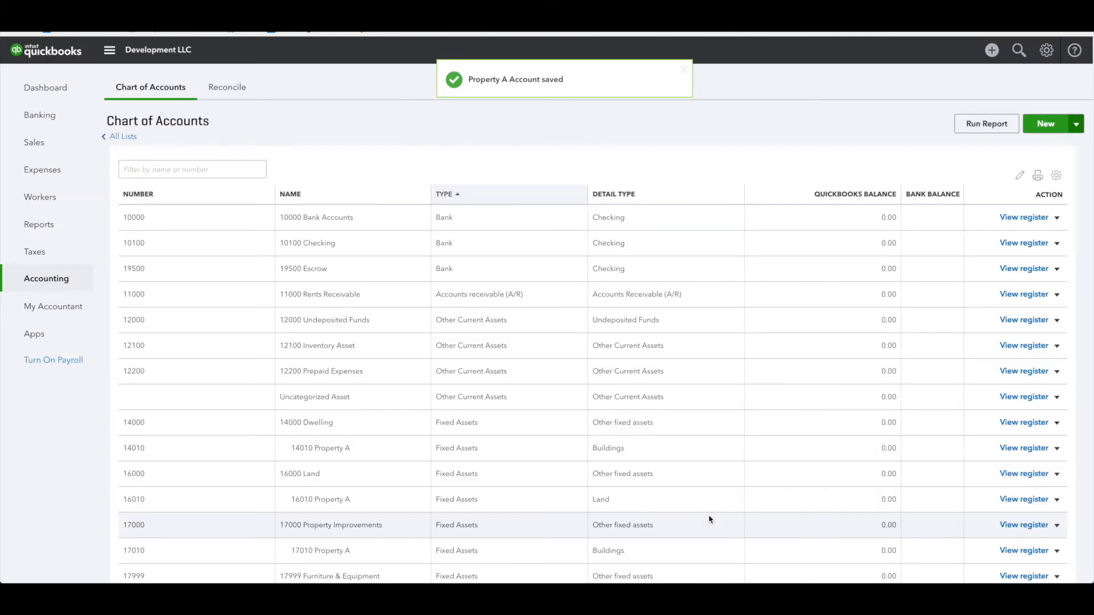
- Review the chart of accounts from the bank and fixed asset accounts through the liability, equity and income accounts
{"action": "scroll", "coordinate": [653, 469], "scroll_direction": "down", "scroll_amount": 1}
{"action": "scroll", "coordinate": [654, 465], "scroll_direction": "up", "scroll_amount": 1}
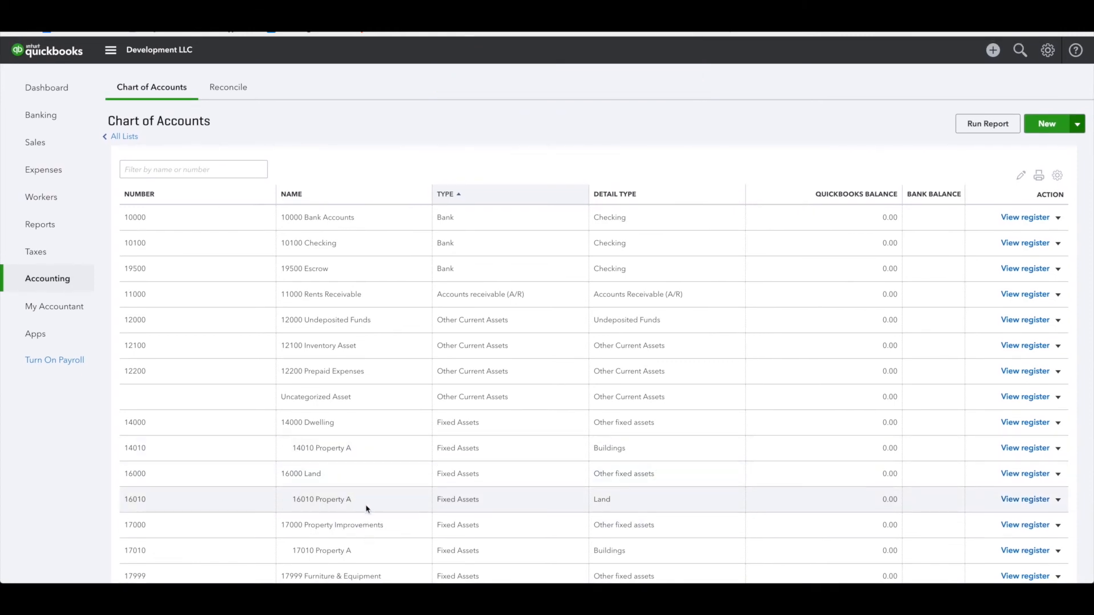
{"action": "scroll", "coordinate": [376, 542], "scroll_direction": "down", "scroll_amount": 2}
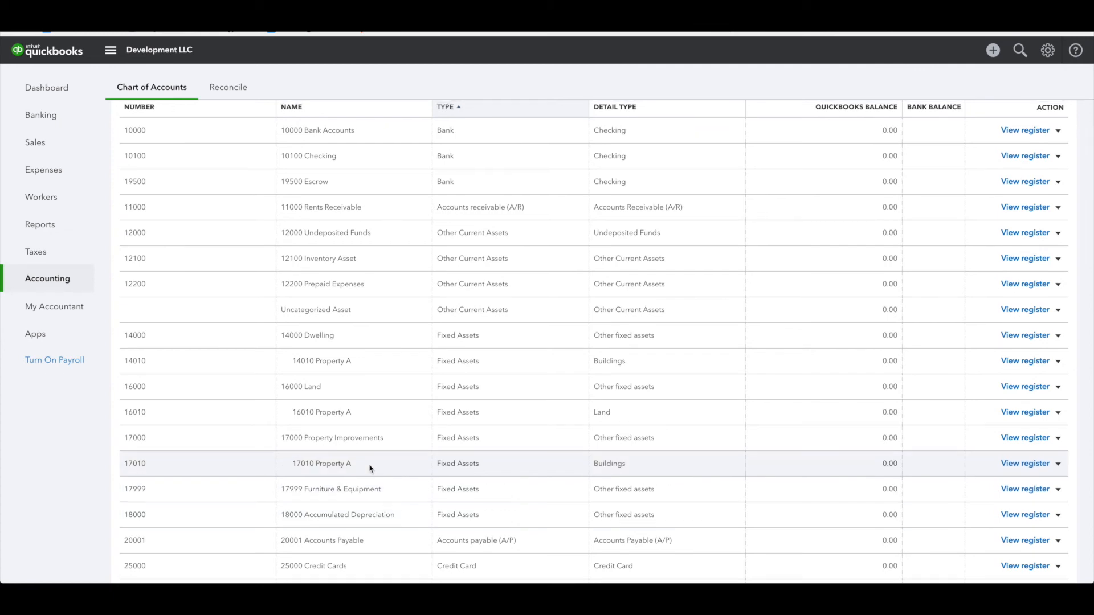
{"action": "scroll", "coordinate": [371, 468], "scroll_direction": "up", "scroll_amount": 1}
{"action": "scroll", "coordinate": [370, 468], "scroll_direction": "down", "scroll_amount": 5}
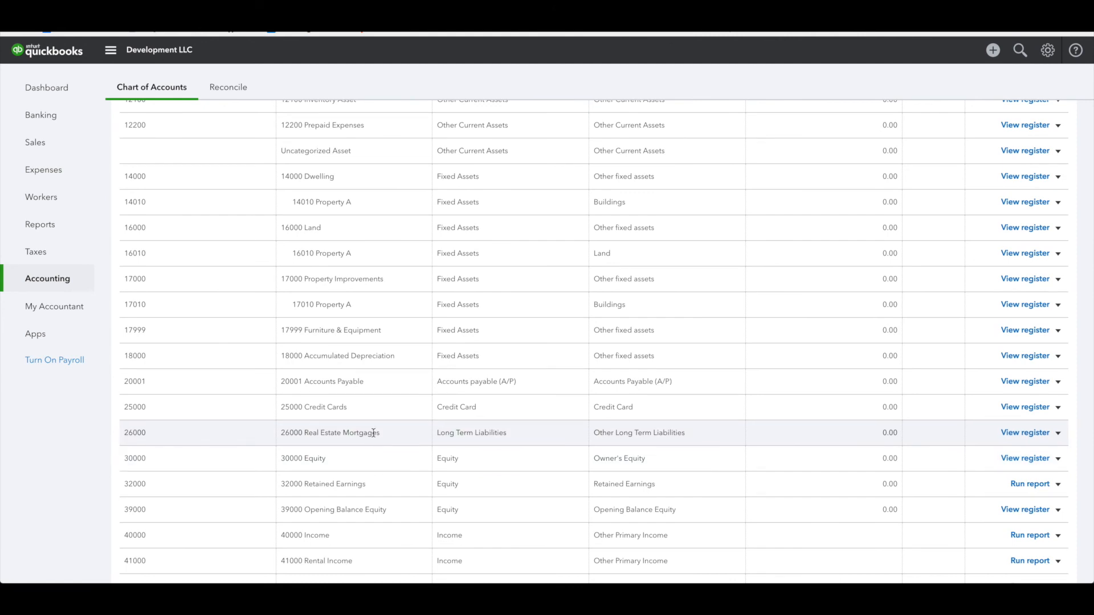
{"action": "scroll", "coordinate": [783, 400], "scroll_direction": "up", "scroll_amount": 3}
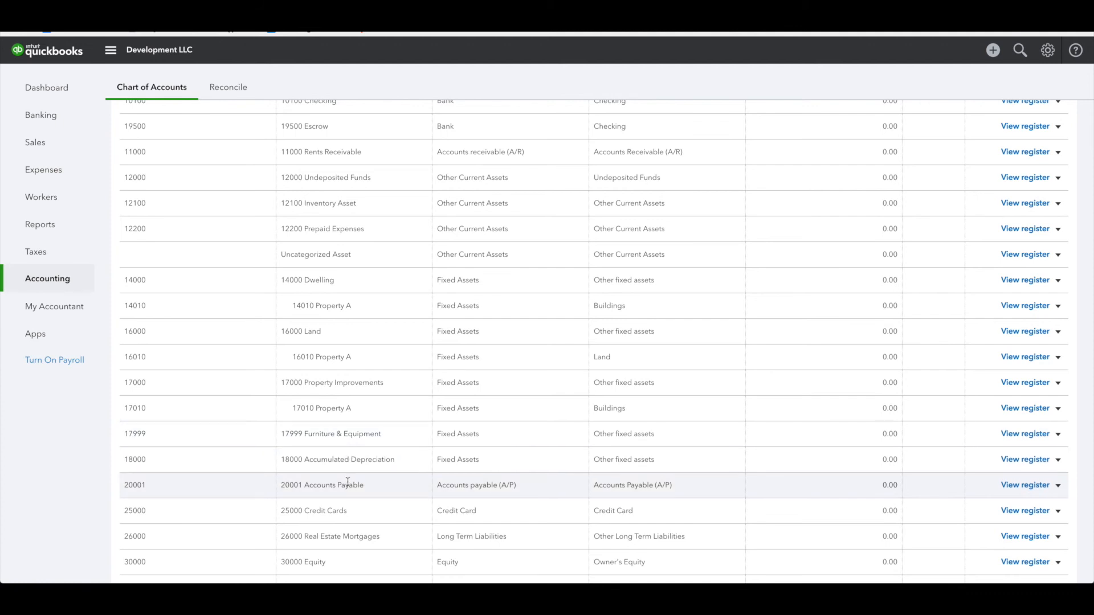
{"action": "scroll", "coordinate": [350, 487], "scroll_direction": "up", "scroll_amount": 1}
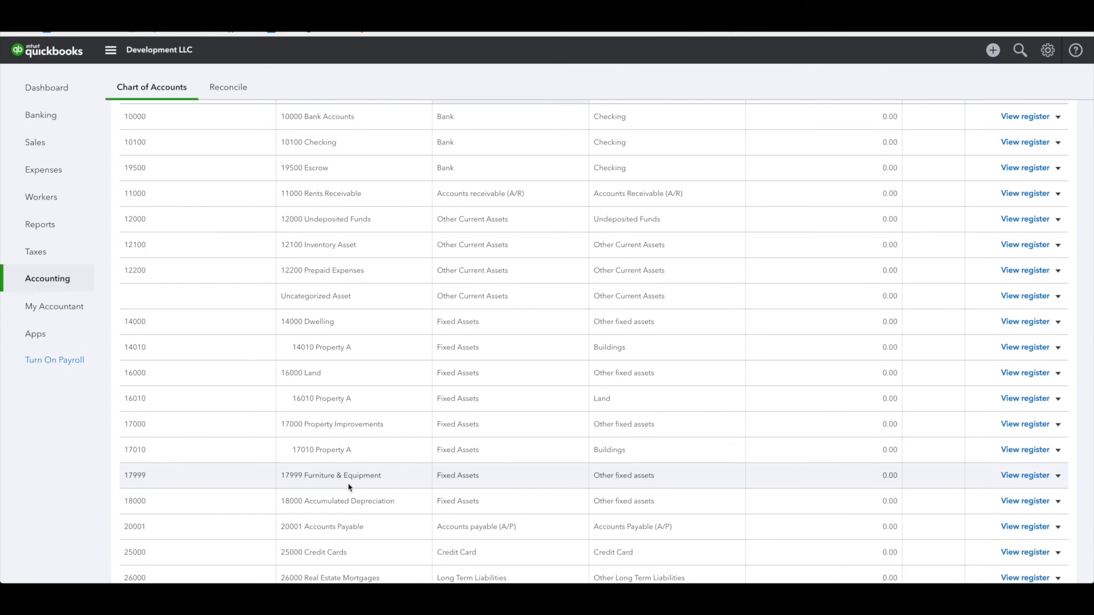
{"action": "scroll", "coordinate": [347, 484], "scroll_direction": "down", "scroll_amount": 1}
{"action": "scroll", "coordinate": [347, 483], "scroll_direction": "down", "scroll_amount": 2}
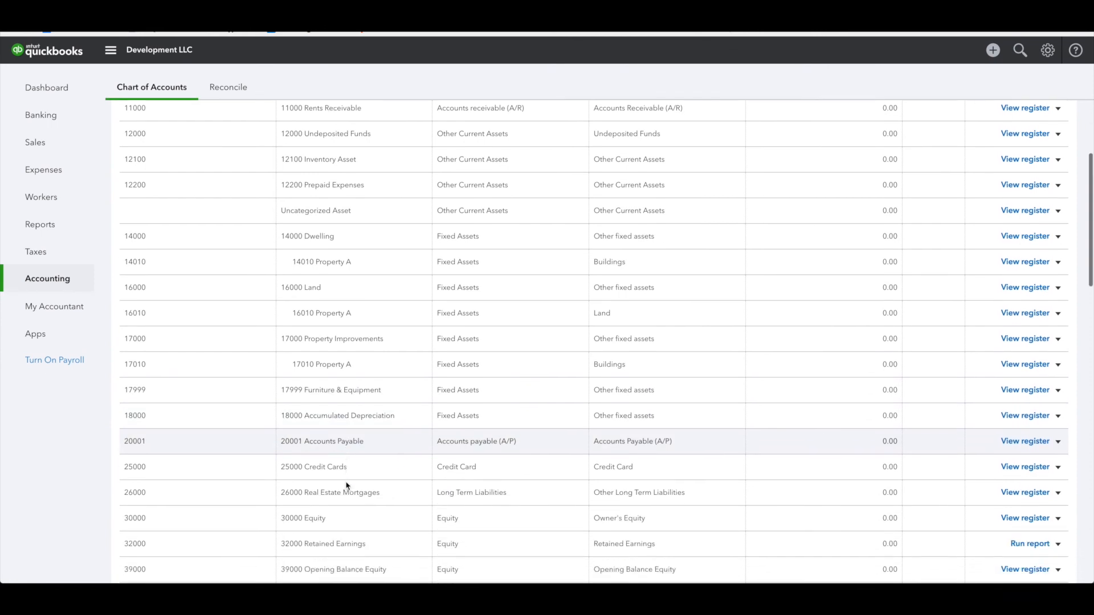
{"action": "scroll", "coordinate": [347, 485], "scroll_direction": "down", "scroll_amount": 1}
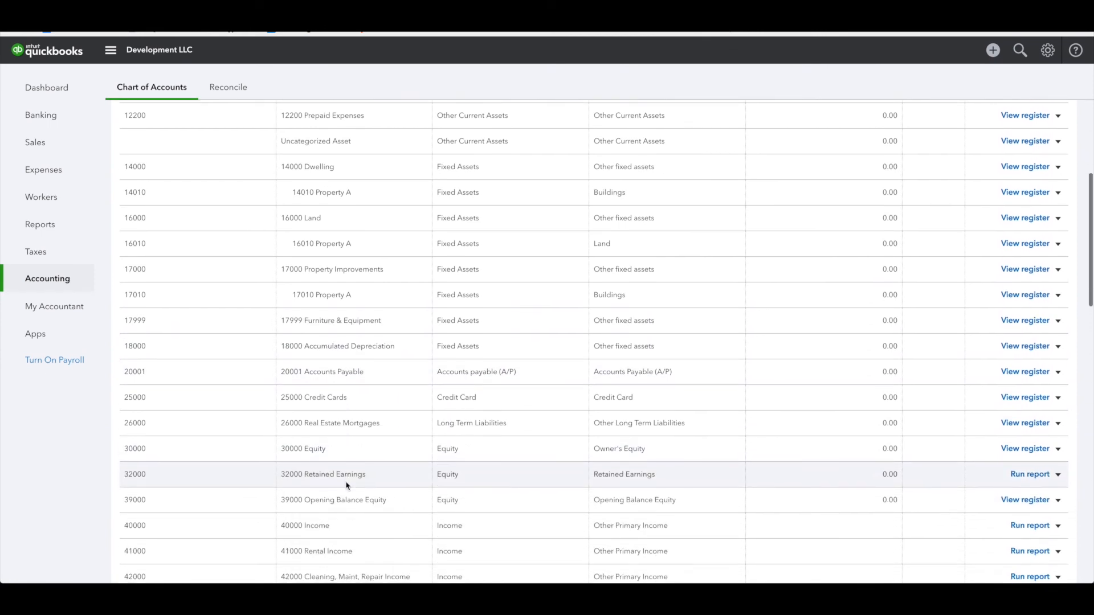
{"action": "scroll", "coordinate": [346, 484], "scroll_direction": "down", "scroll_amount": 2}
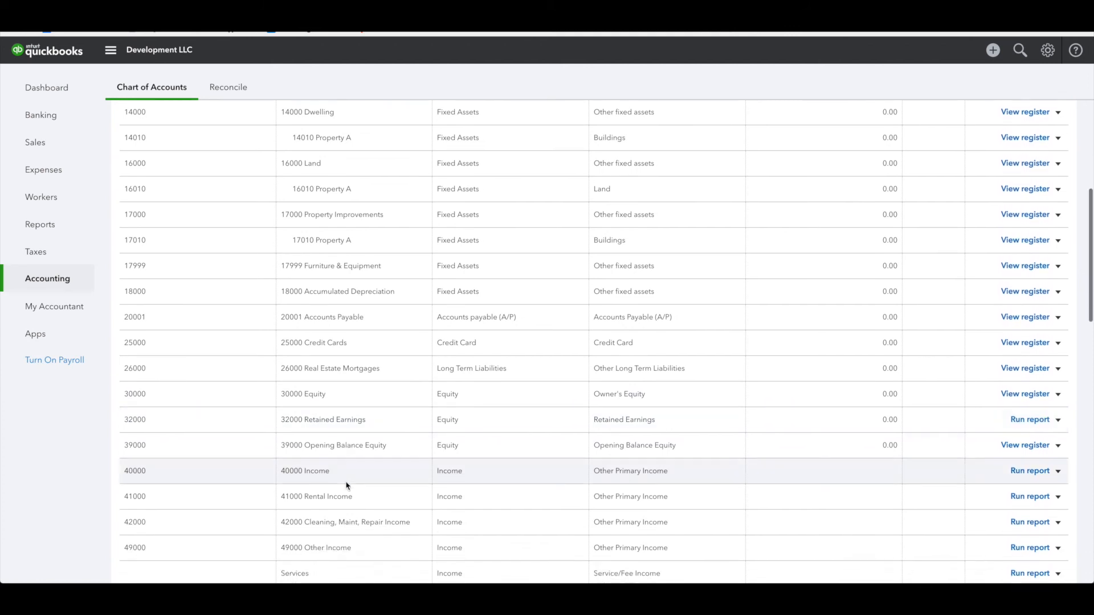
{"action": "scroll", "coordinate": [347, 484], "scroll_direction": "down", "scroll_amount": 2}
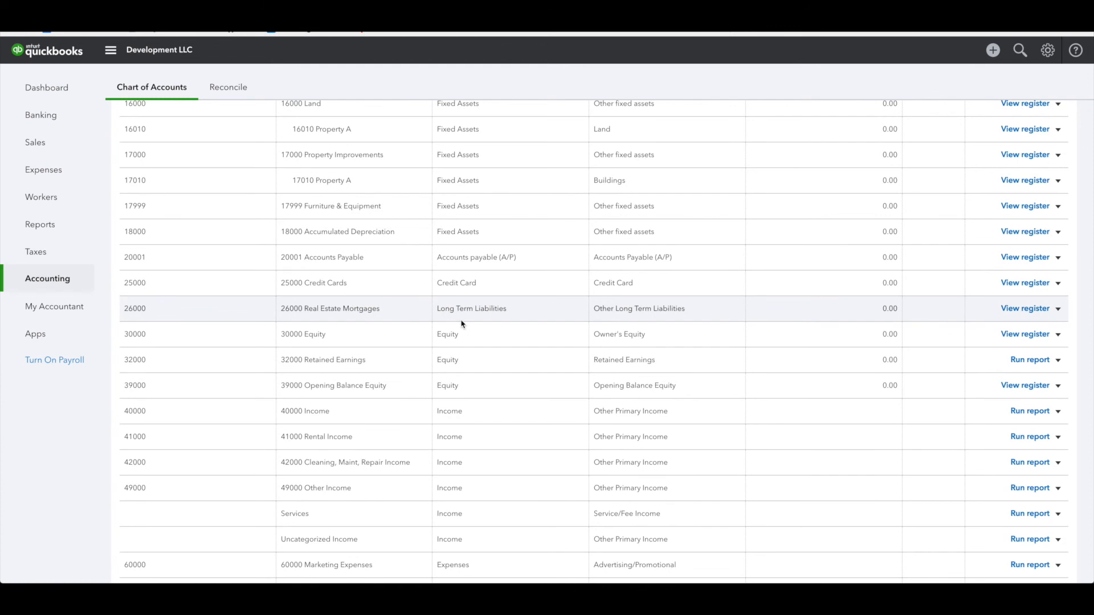
{"action": "scroll", "coordinate": [461, 324], "scroll_direction": "up", "scroll_amount": 5}
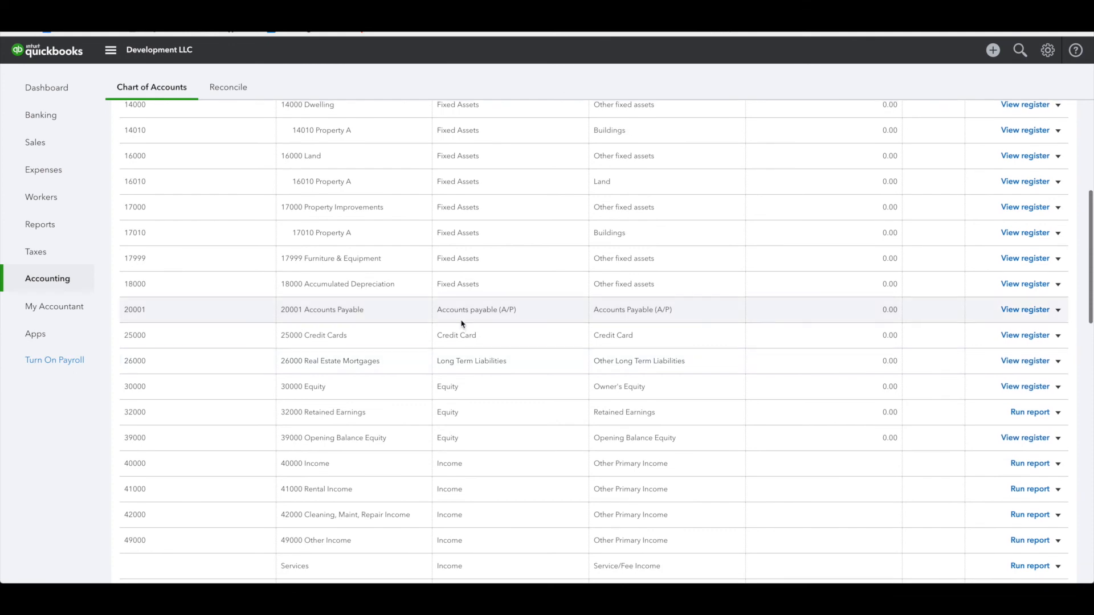
{"action": "scroll", "coordinate": [462, 323], "scroll_direction": "up", "scroll_amount": 7}
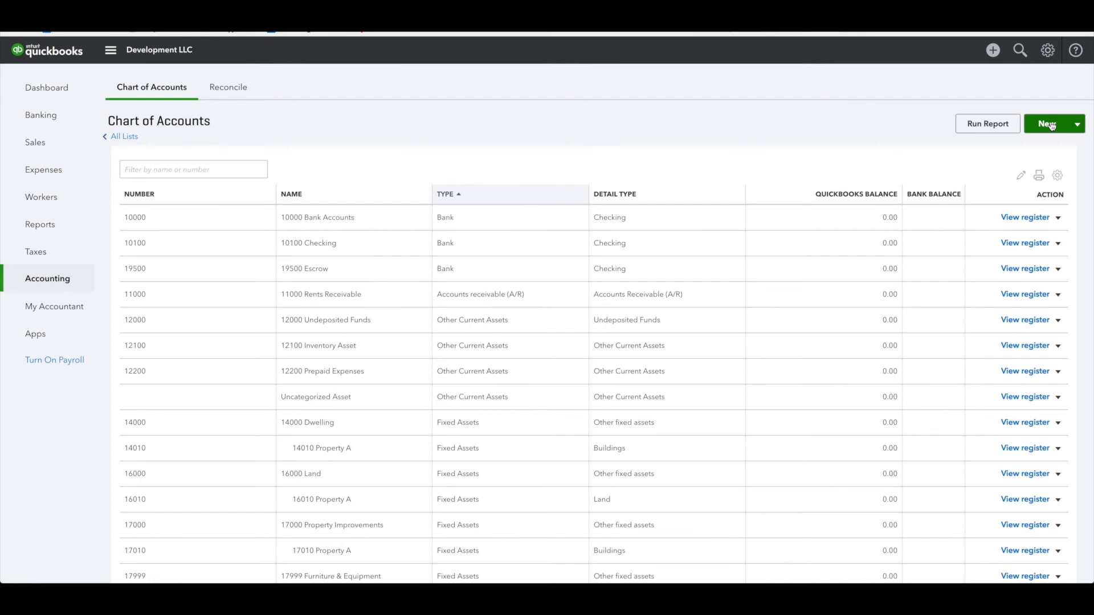
{"action": "scroll", "coordinate": [1049, 127], "scroll_direction": "down", "scroll_amount": 1}
- Start a new account with the Long Term Liabilities account type
{"action": "left_click", "coordinate": [1046, 125]}
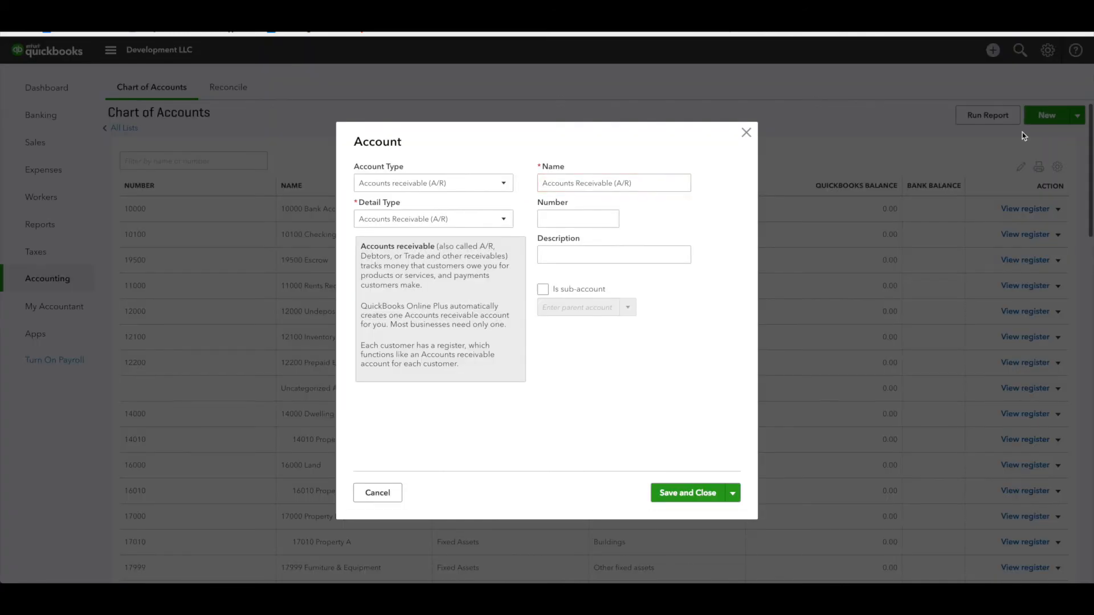
{"action": "left_click", "coordinate": [418, 188]}
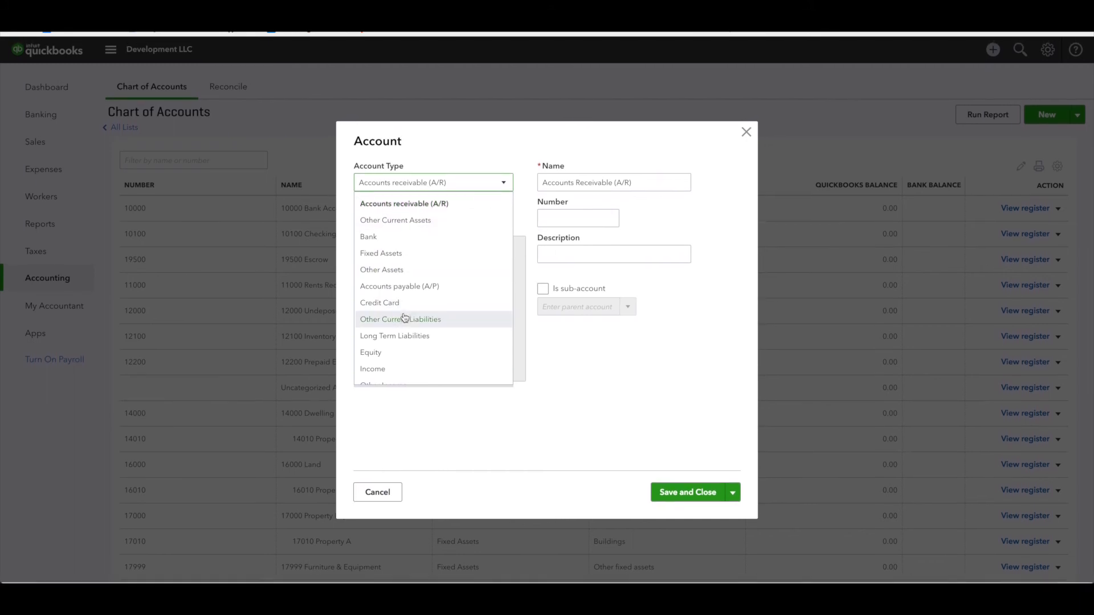
{"action": "scroll", "coordinate": [405, 318], "scroll_direction": "down", "scroll_amount": 2}
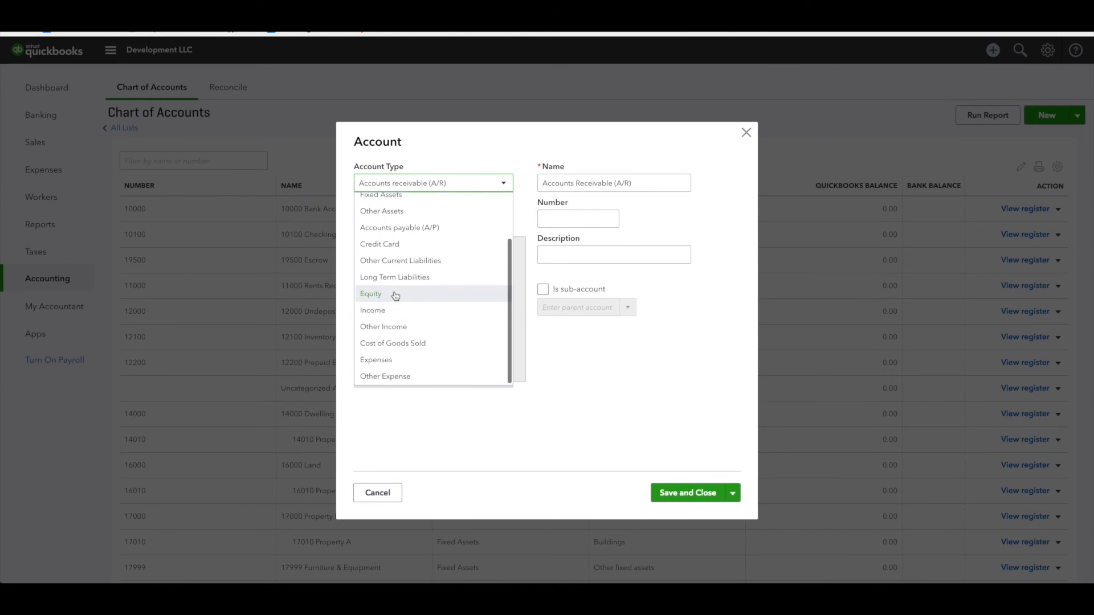
{"action": "left_click", "coordinate": [399, 276]}
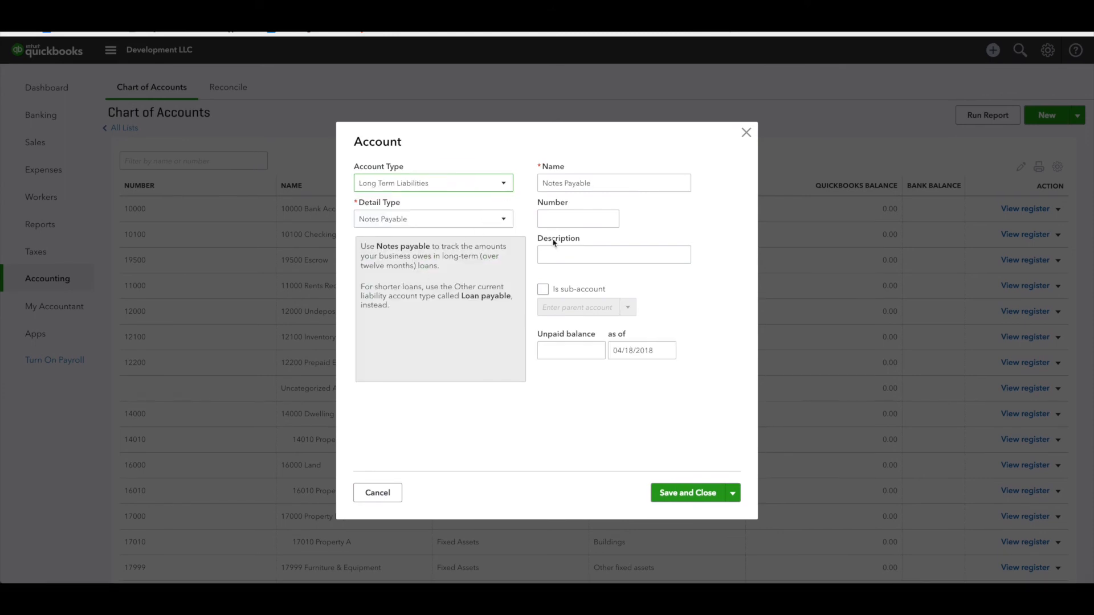
- Make the new notes payable account a sub-account of 26000 Real Estate Mortgages and give it number 26010
{"action": "left_click", "coordinate": [544, 289]}
{"action": "left_click", "coordinate": [555, 305]}
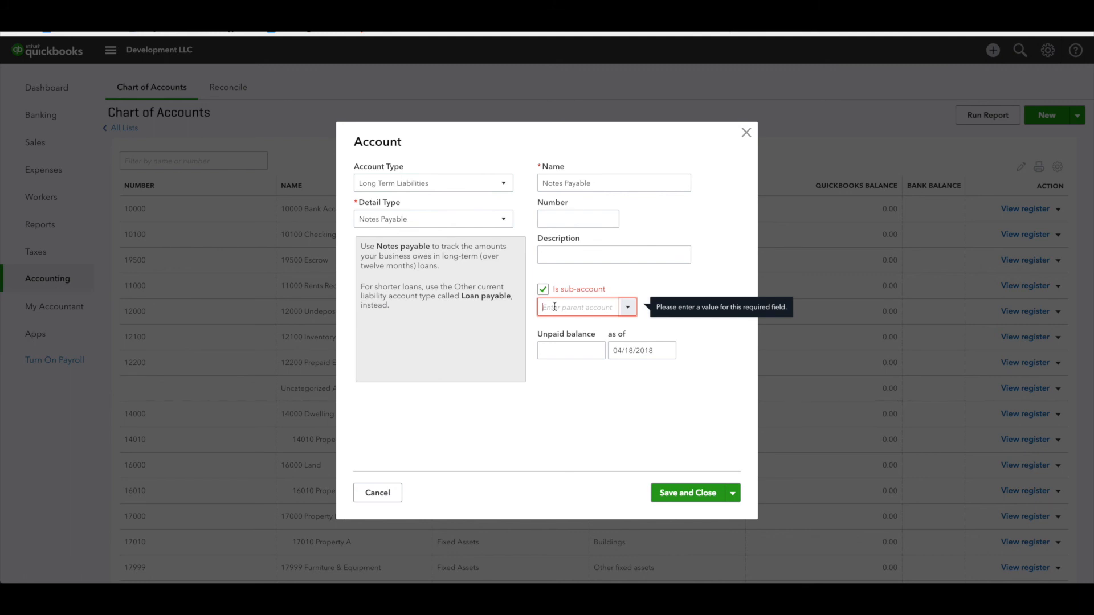
{"action": "type", "text": "mort"}
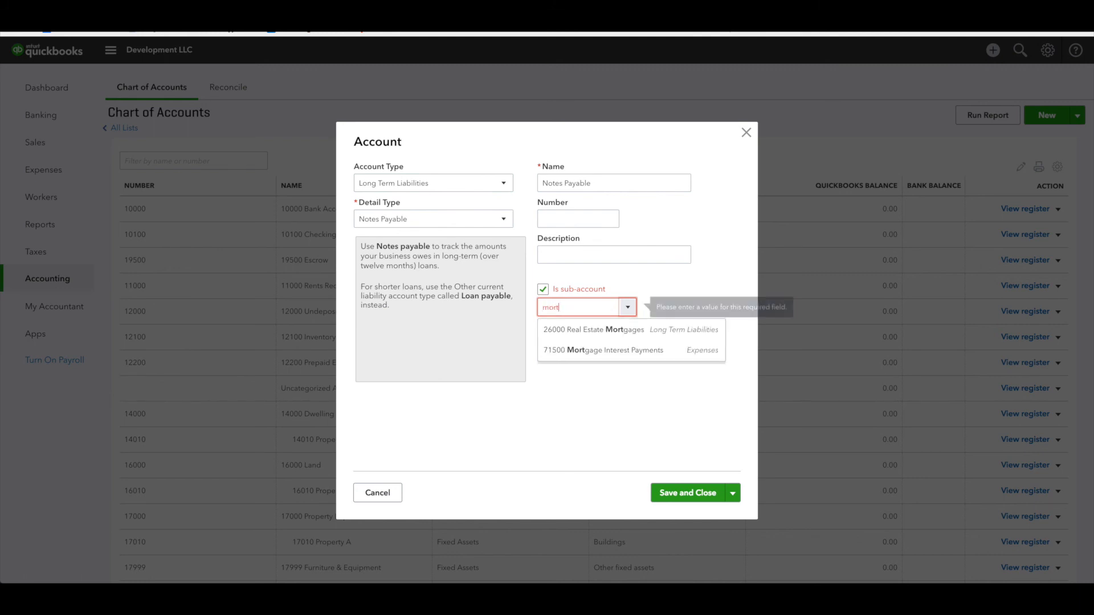
{"action": "left_click", "coordinate": [583, 329]}
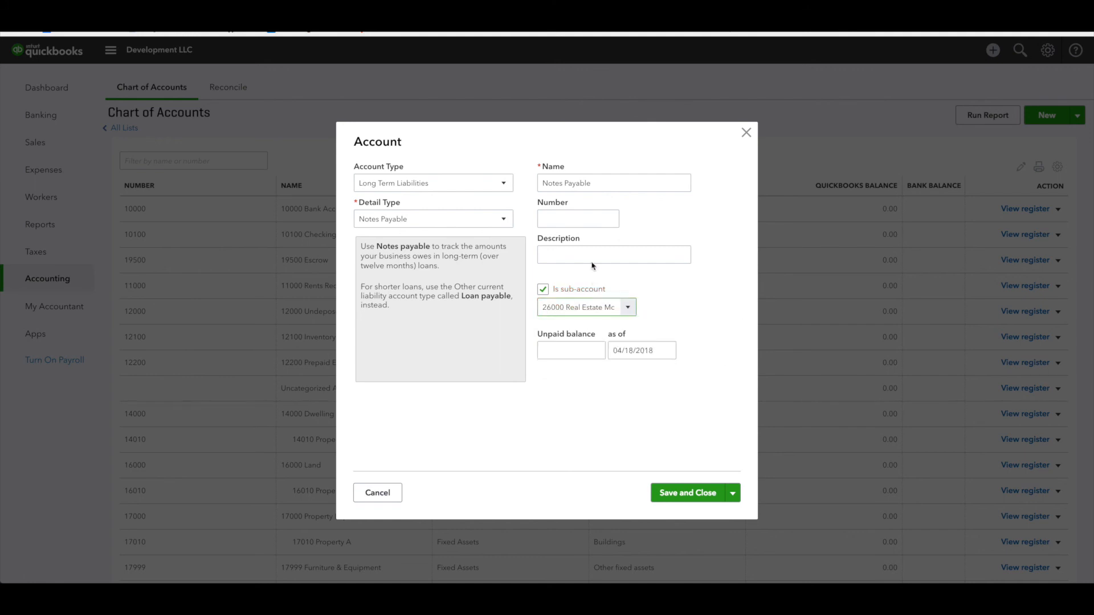
{"action": "left_click", "coordinate": [592, 218]}
{"action": "left_click", "coordinate": [592, 217]}
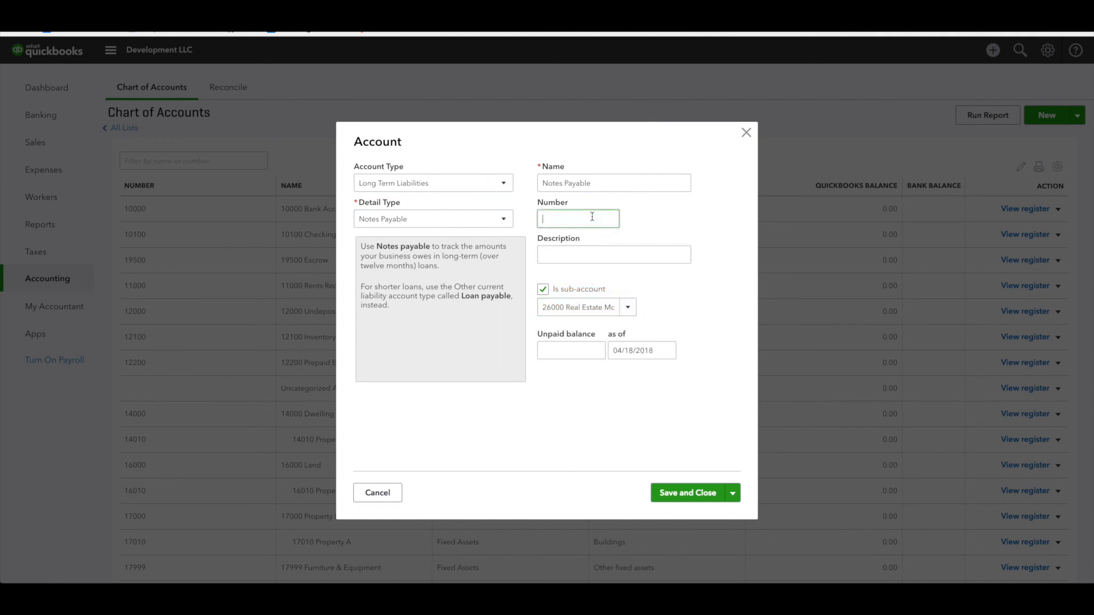
{"action": "type", "text": "26010"}
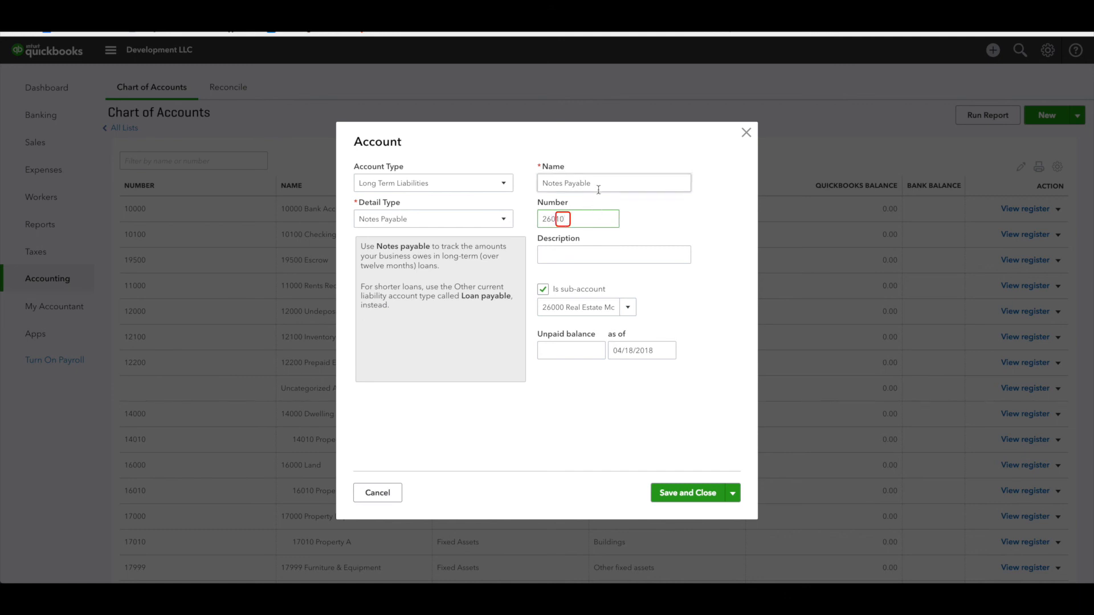
- Rename the notes payable sub-account to Property A, then save it and close the form
{"action": "left_click_drag", "start_coordinate": [598, 184], "coordinate": [521, 188]}
{"action": "type", "text": "Property A"}
{"action": "left_click", "coordinate": [700, 494]}
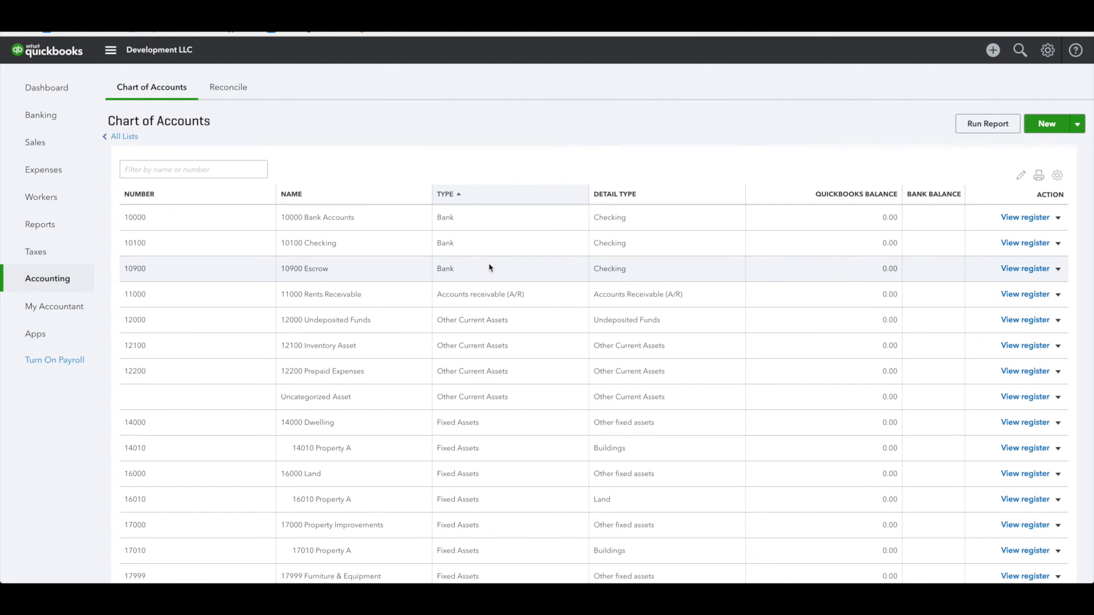
- Start a new account with the Bank account type and the Checking detail type
{"action": "left_click", "coordinate": [1059, 271]}
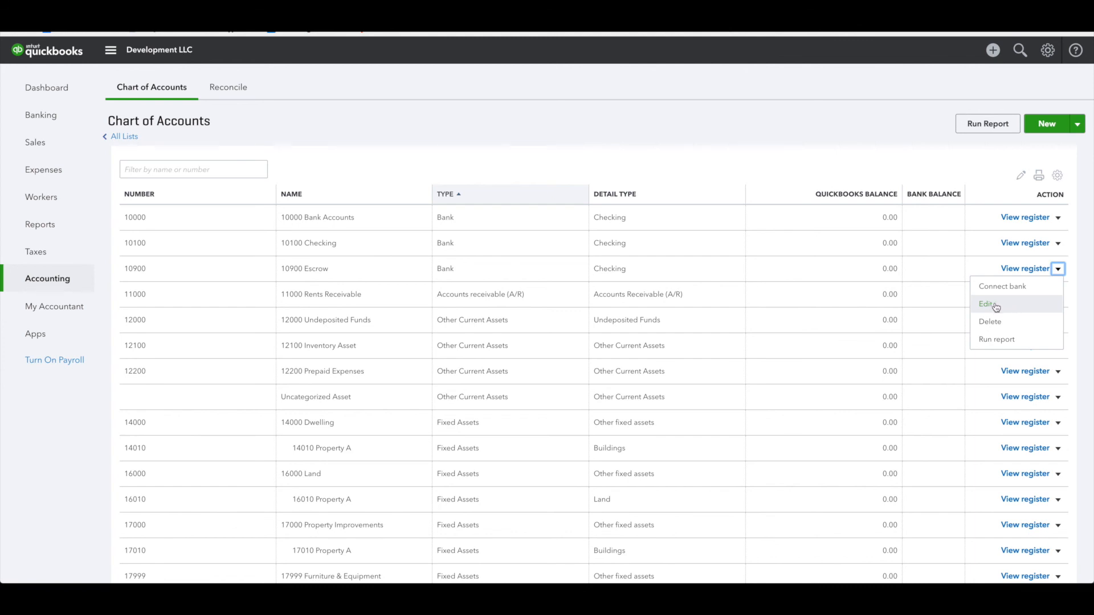
{"action": "left_click", "coordinate": [1055, 121]}
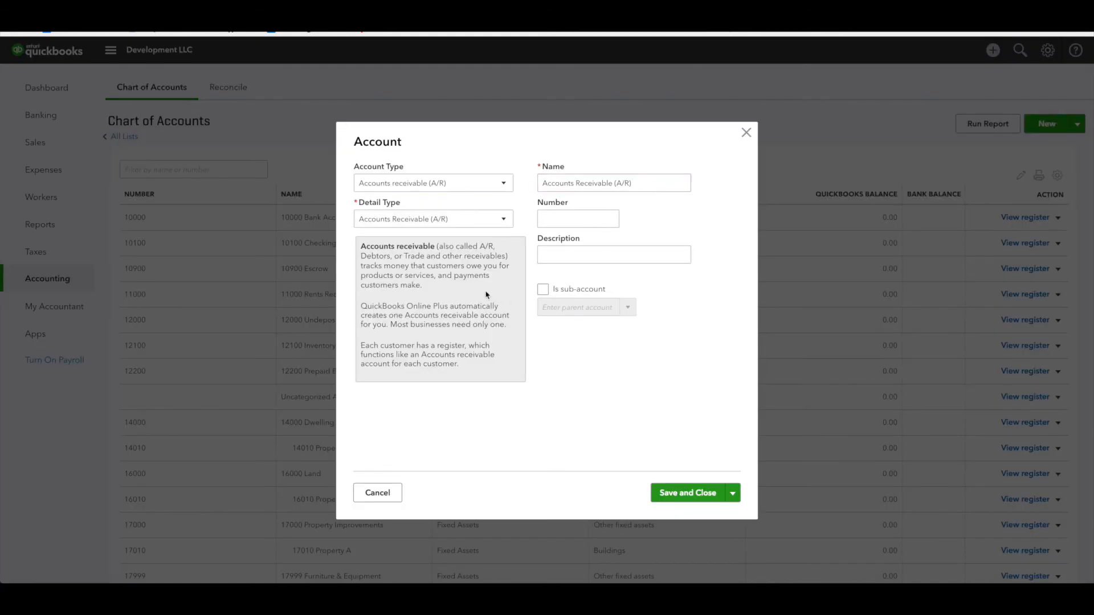
{"action": "left_click", "coordinate": [497, 182]}
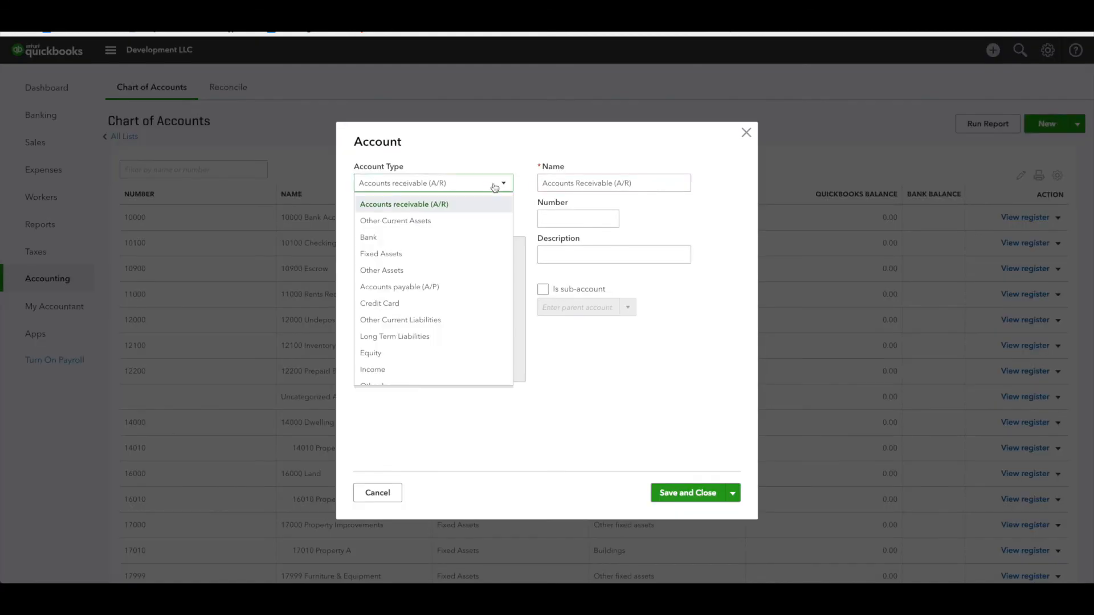
{"action": "left_click", "coordinate": [451, 239]}
{"action": "left_click", "coordinate": [448, 223]}
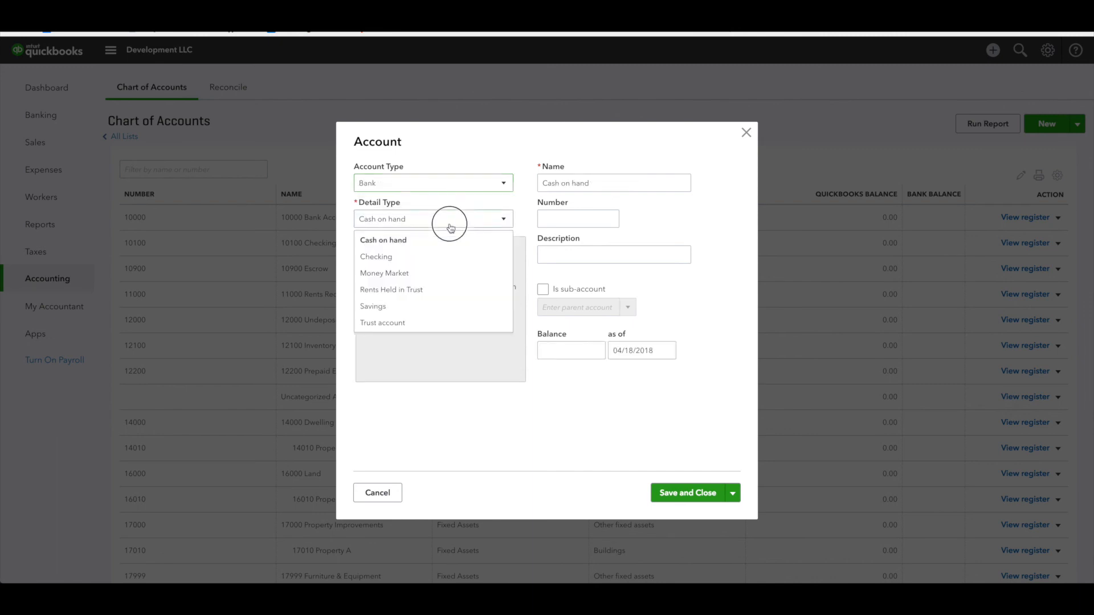
{"action": "left_click", "coordinate": [426, 261]}
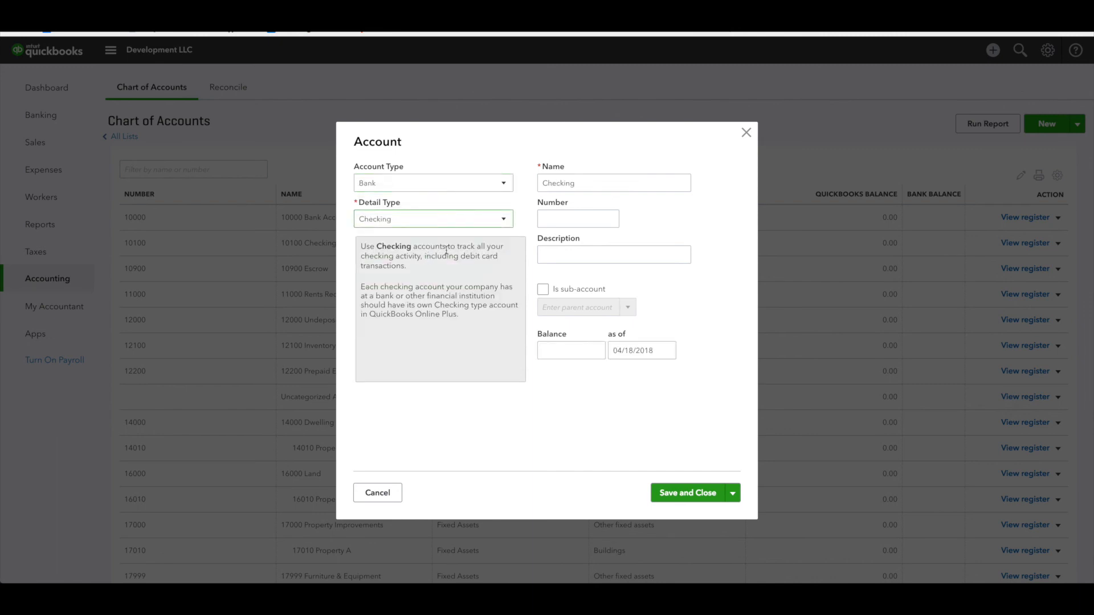
- Name the new checking account Property A and give it number 10910
{"action": "left_click", "coordinate": [583, 184]}
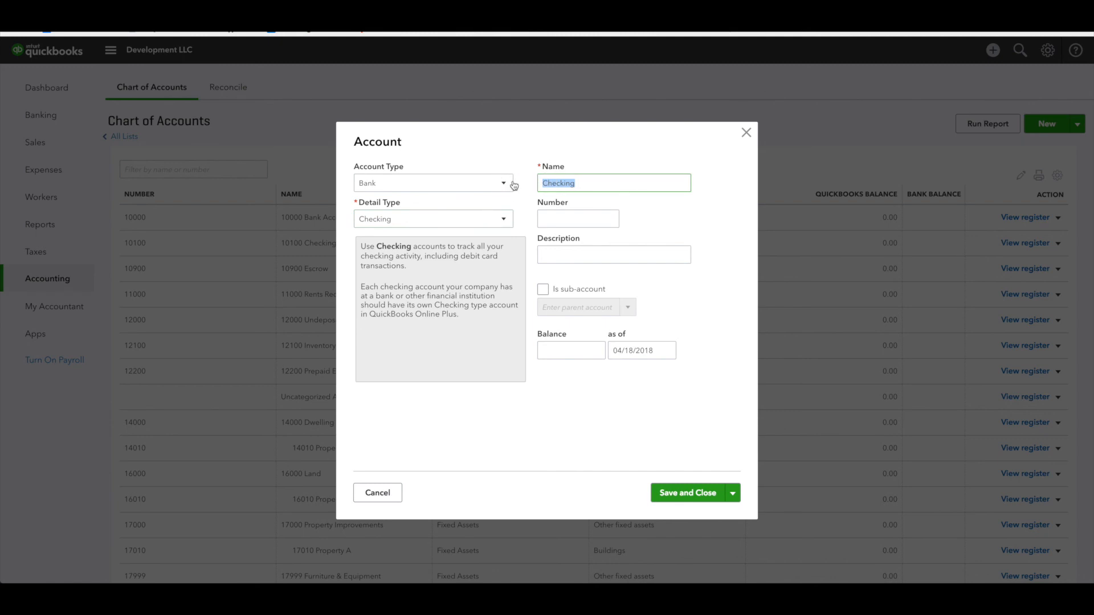
{"action": "type", "text": "Property A"}
{"action": "left_click", "coordinate": [541, 219]}
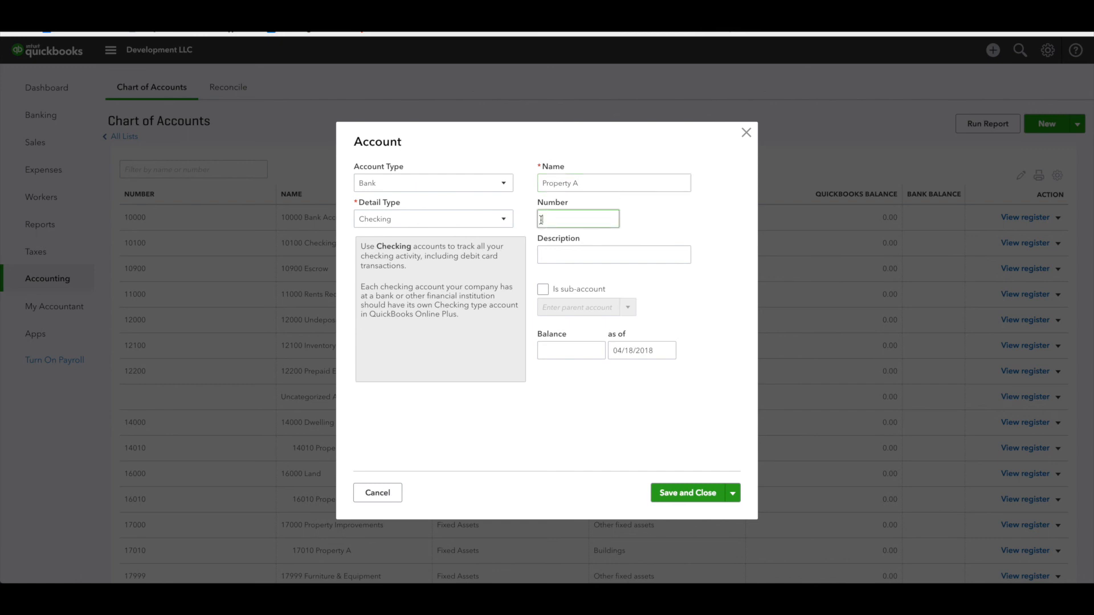
{"action": "type", "text": "10910"}
- Make the new bank account a sub-account of 10900 Escrow, then save it and close the form
{"action": "left_click", "coordinate": [546, 292]}
{"action": "left_click", "coordinate": [551, 306]}
{"action": "type", "text": "esc"}
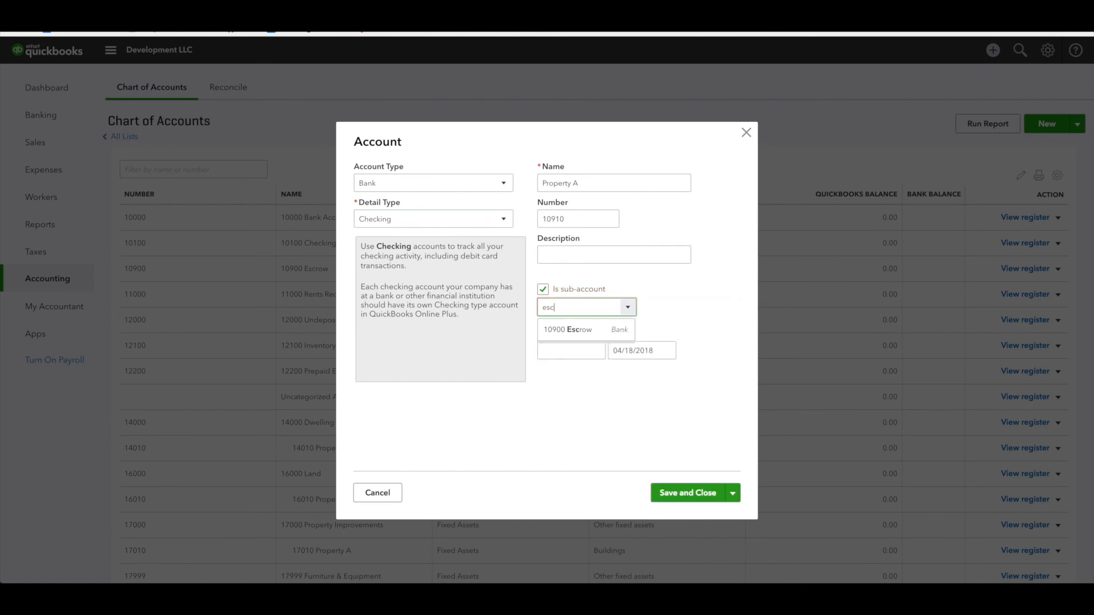
{"action": "left_click", "coordinate": [568, 328]}
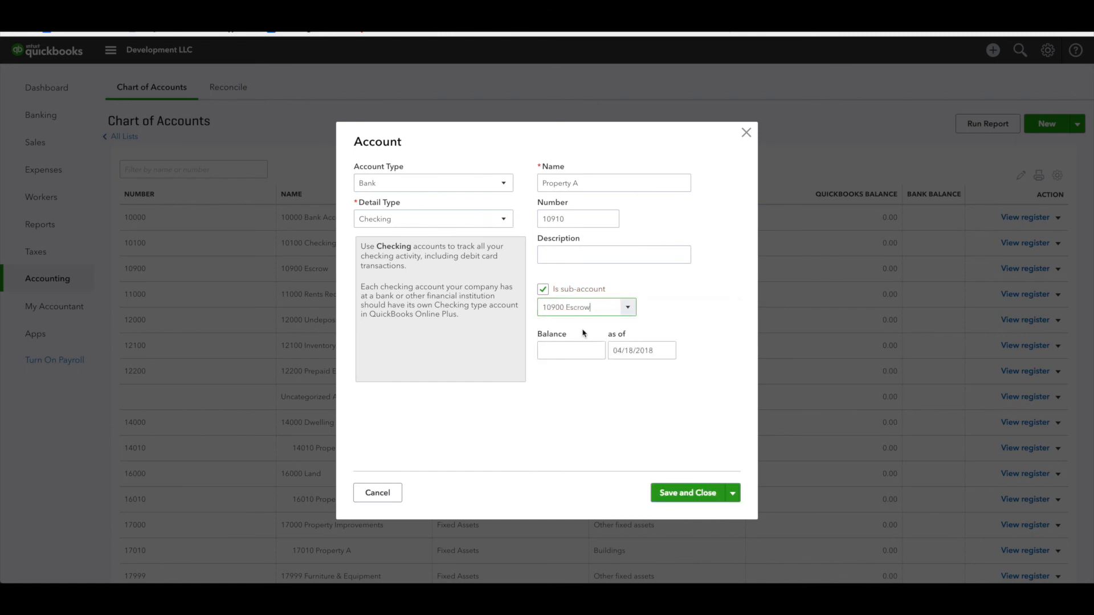
{"action": "left_click", "coordinate": [702, 493]}
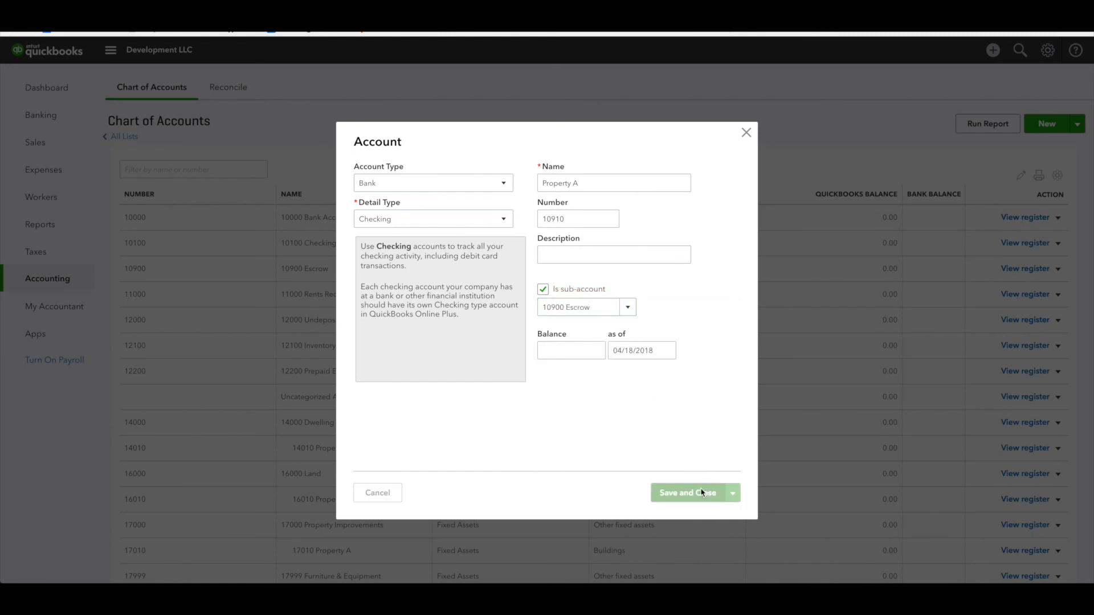